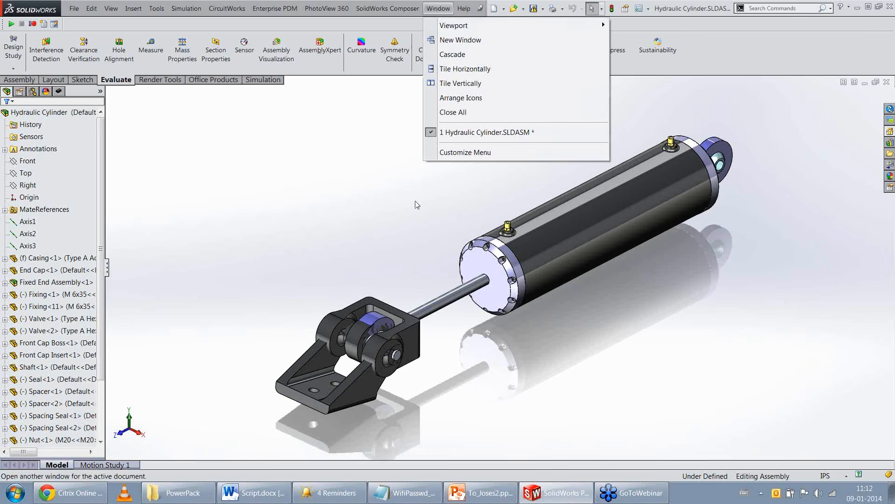
# Step: Examine the clevis end of the hydraulic cylinder up close and slide the shaft slightly along its axis
pyautogui.click(415, 205)
pyautogui.scroll(-9, 409, 383)
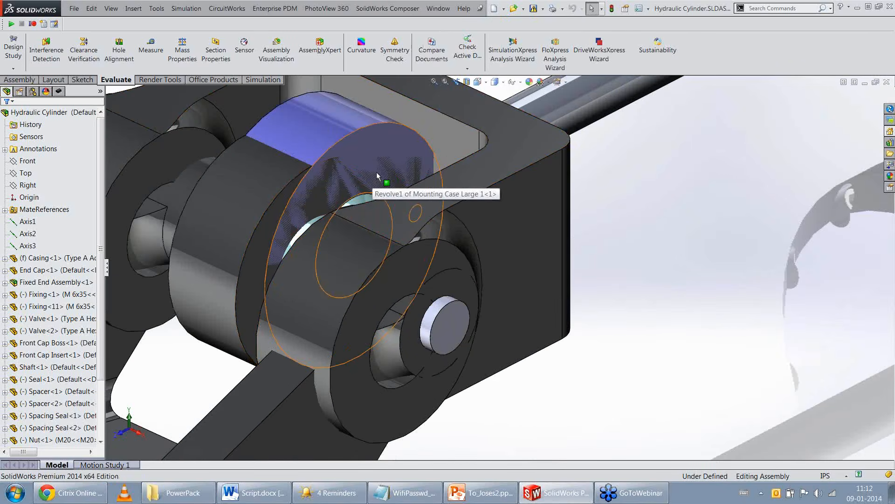
pyautogui.click(434, 82)
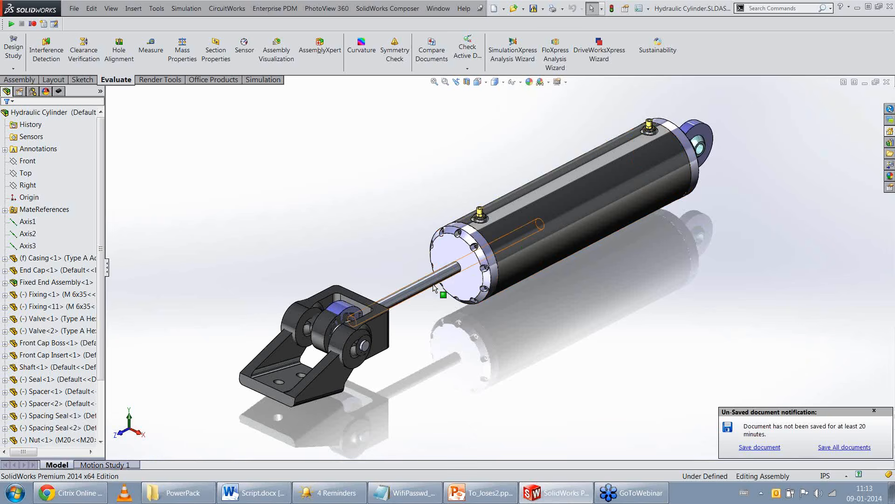
pyautogui.click(460, 272)
pyautogui.moveTo(461, 272)
pyautogui.mouseDown()
pyautogui.moveTo(591, 255)
pyautogui.moveTo(454, 274)
pyautogui.mouseUp()
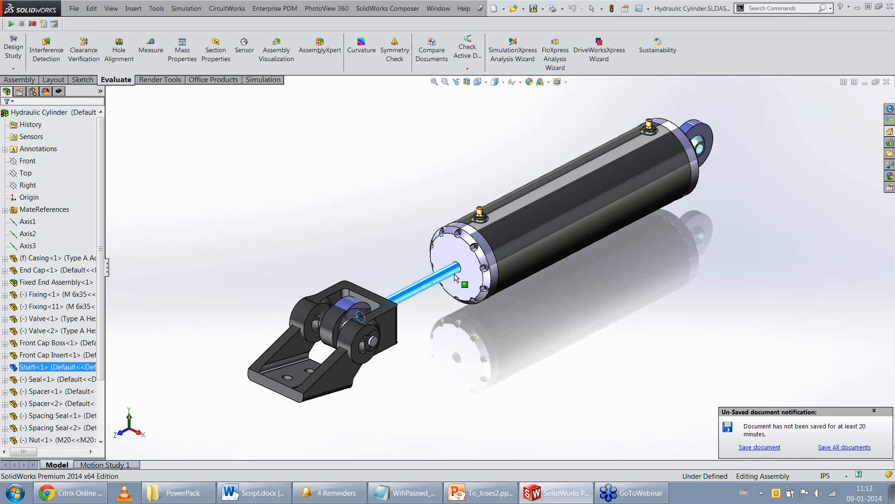
pyautogui.scroll(-4, 308, 328)
pyautogui.scroll(1, 373, 345)
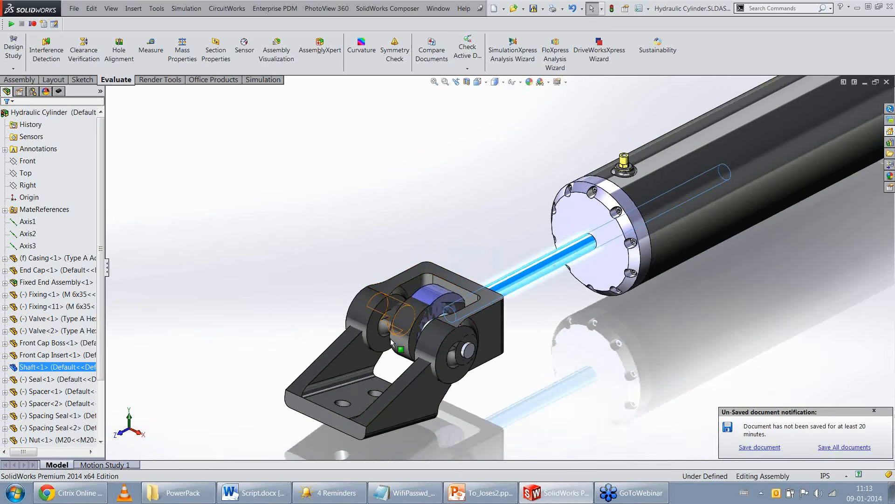
pyautogui.scroll(-1, 410, 359)
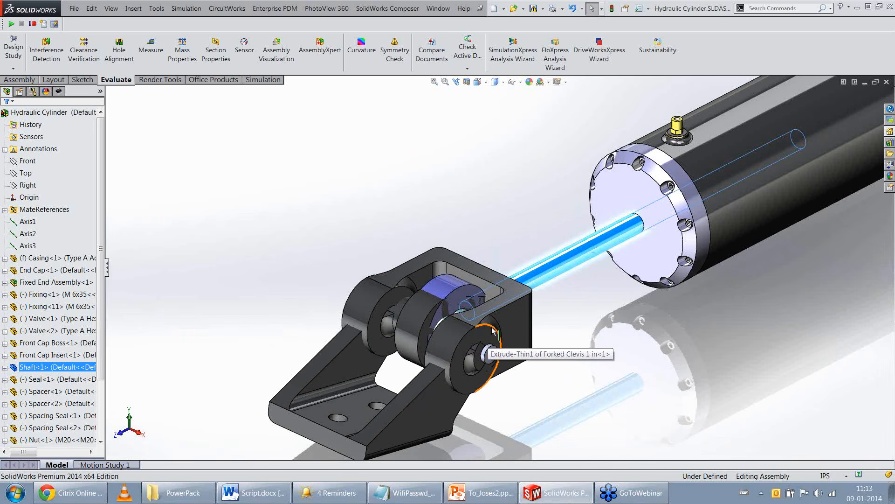
pyautogui.click(434, 82)
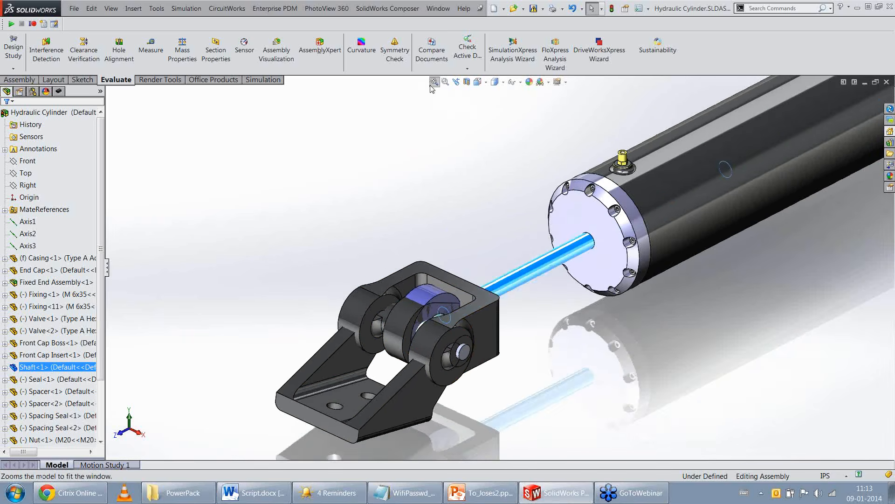
pyautogui.click(558, 295)
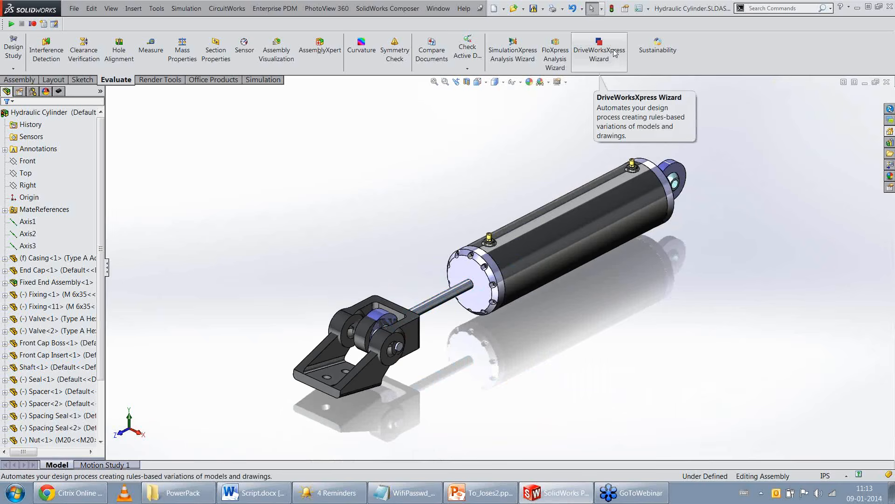
# Step: Start the DriveWorksXpress wizard, keep it pinned open, and proceed with Run Models to the Hydraulic Cylinder form
pyautogui.click(157, 8)
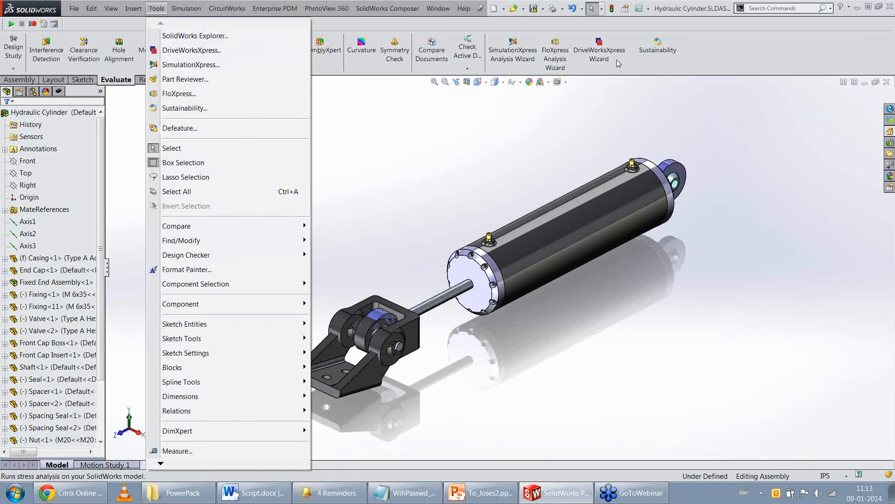
pyautogui.click(609, 46)
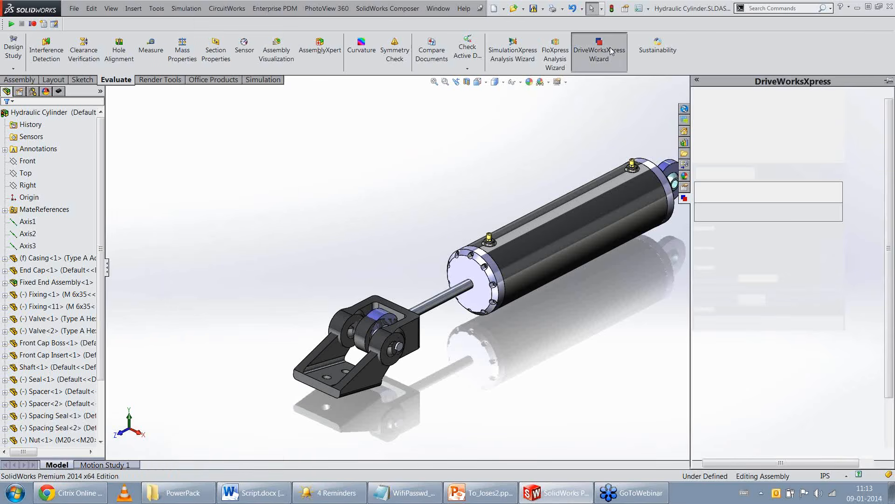
pyautogui.click(888, 82)
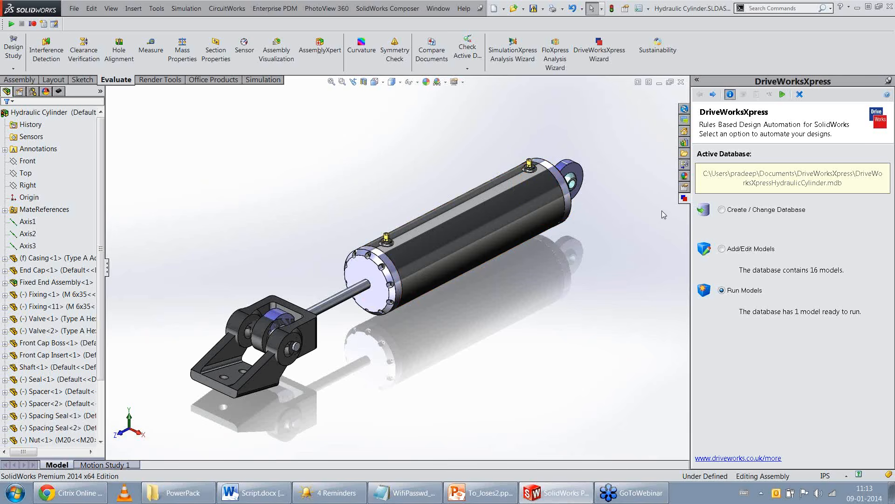
pyautogui.click(712, 94)
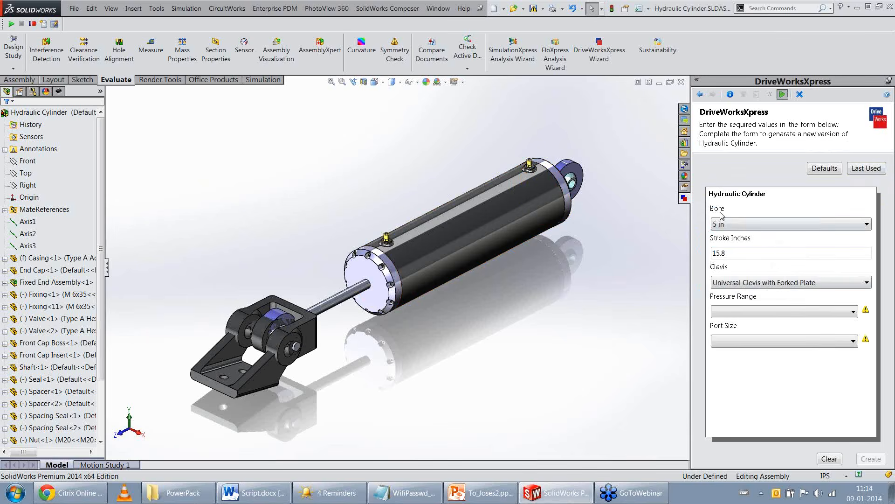
# Step: Set the hydraulic cylinder's bore to 4 in and its stroke to 25.5 inches in the form
pyautogui.click(738, 223)
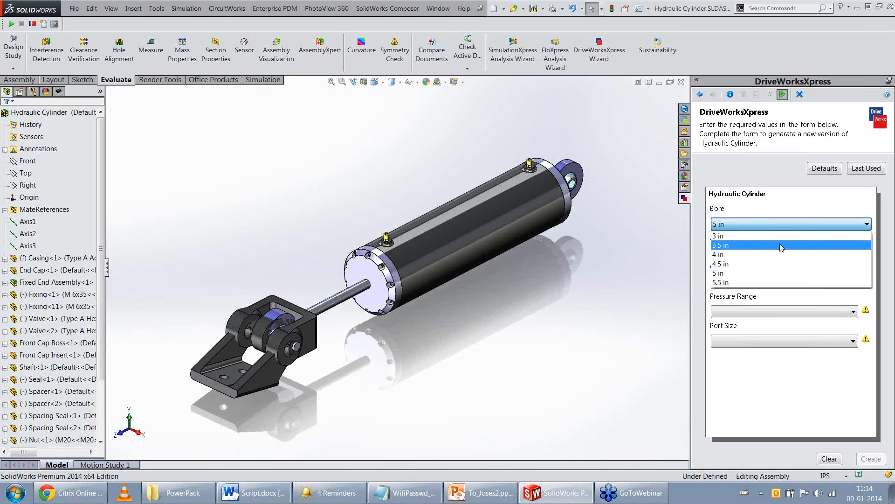
pyautogui.click(862, 169)
pyautogui.click(769, 224)
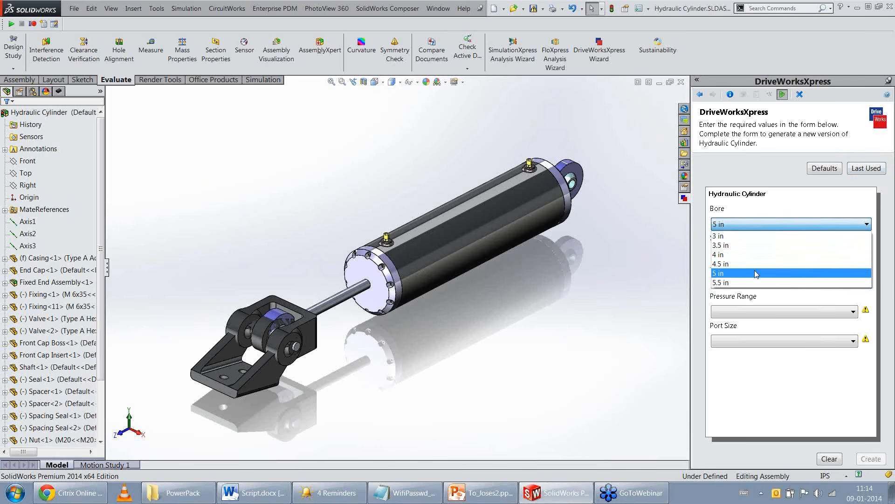
pyautogui.click(757, 254)
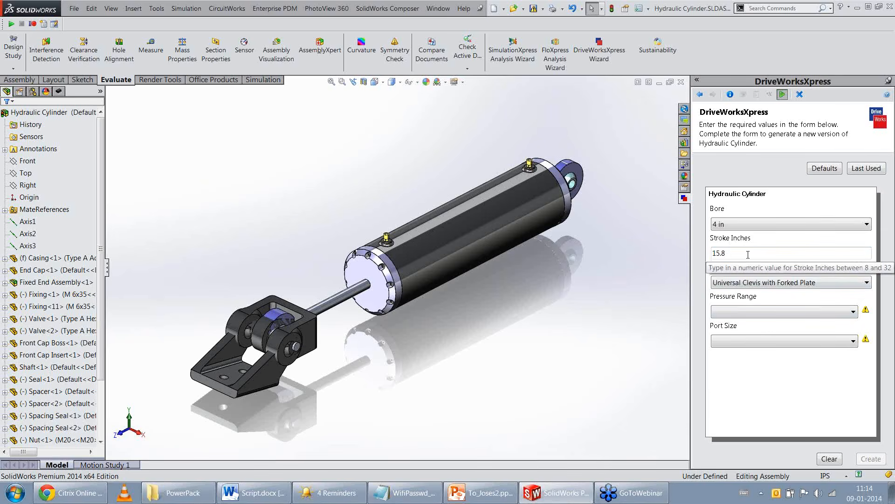
pyautogui.click(748, 254)
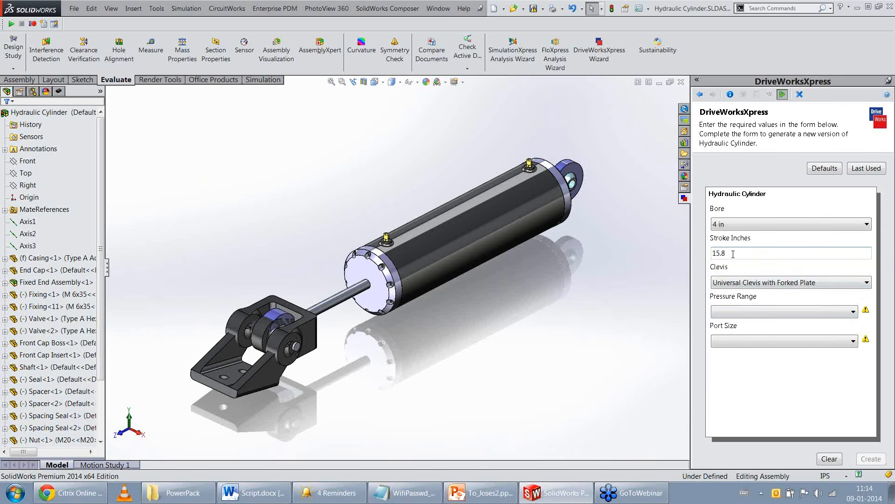
pyautogui.moveTo(733, 254); pyautogui.dragTo(695, 258)
pyautogui.write('25.5')
# Step: Keep Universal Clevis with Forked Plate, choose 500 - 1000 psi and port size 7/16-20 UNF-Elbow, and create the cylinder
pyautogui.click(764, 283)
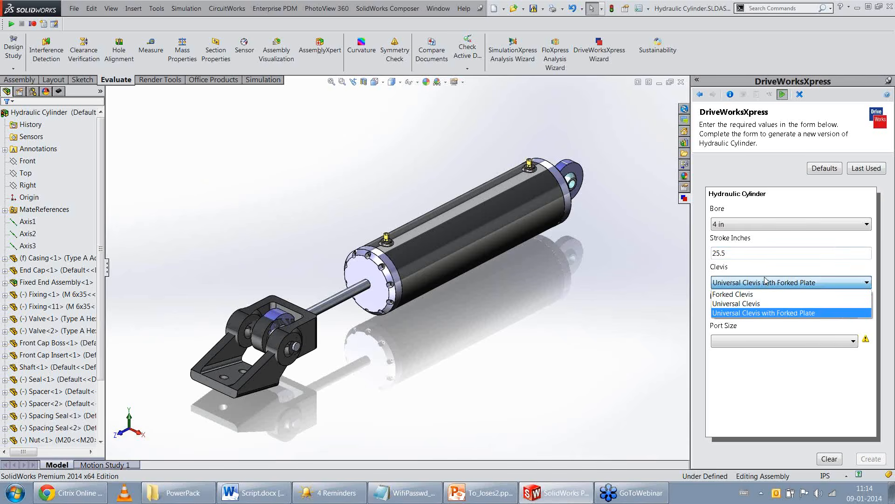
pyautogui.click(764, 281)
pyautogui.click(779, 311)
pyautogui.click(780, 343)
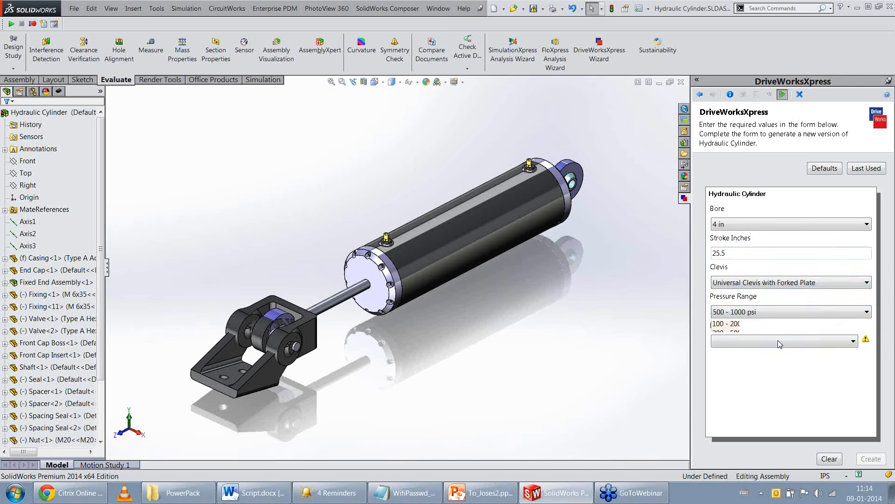
pyautogui.click(773, 343)
pyautogui.click(765, 381)
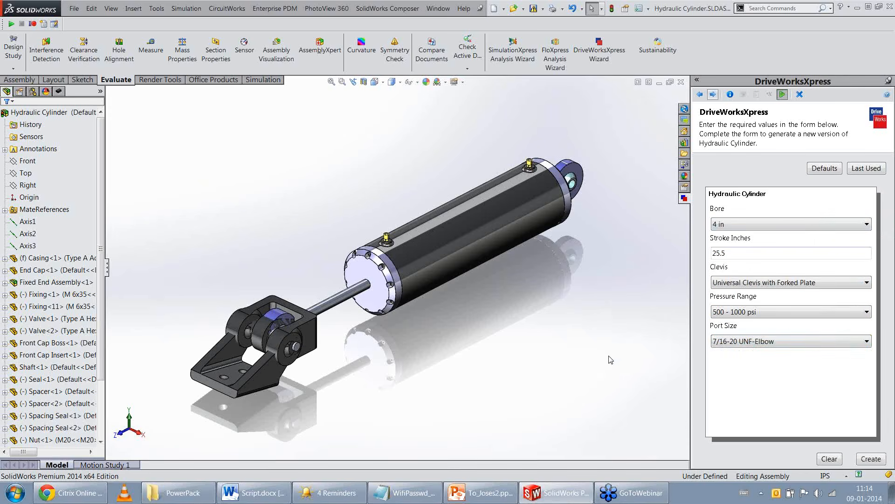
pyautogui.click(877, 459)
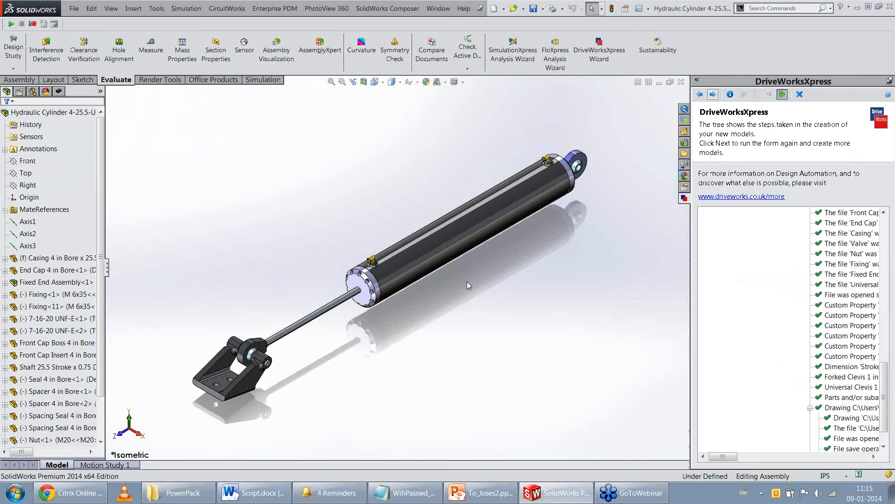
# Step: Check the list of open documents and review the DriveWorksXpress report of the model creation steps
pyautogui.click(449, 8)
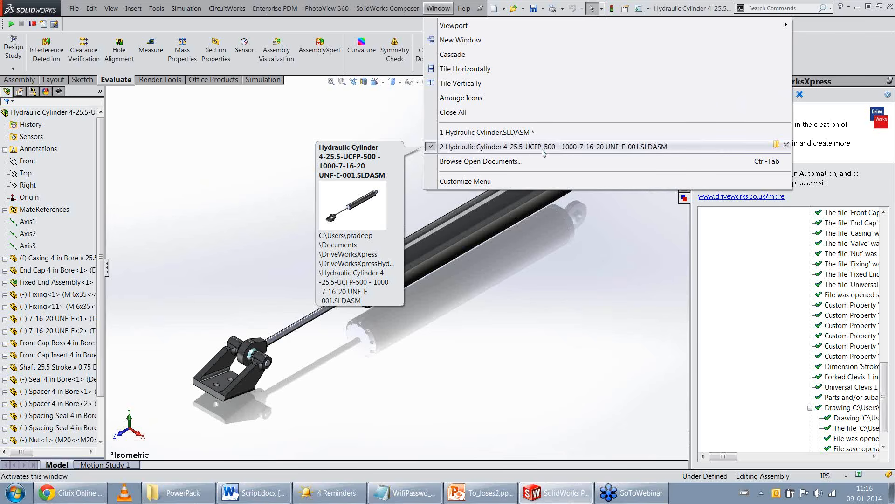
pyautogui.click(598, 263)
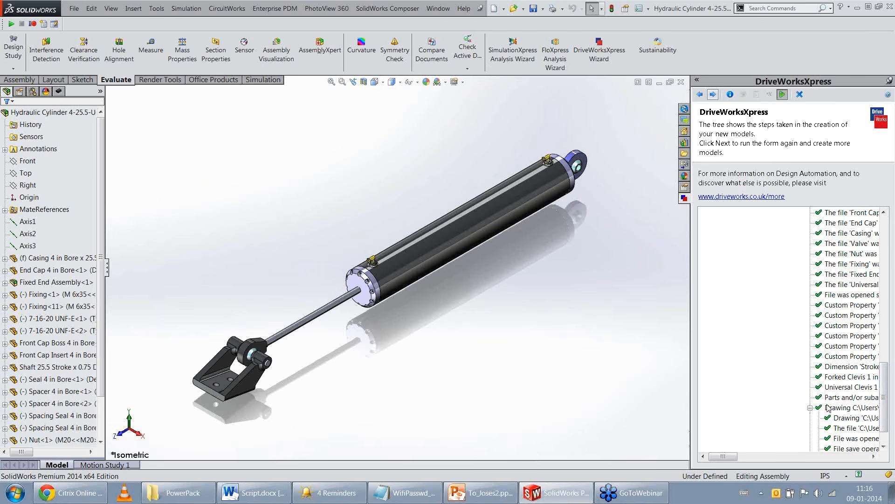
pyautogui.moveTo(735, 456)
pyautogui.mouseDown()
pyautogui.moveTo(802, 456)
pyautogui.moveTo(749, 456)
pyautogui.mouseUp()
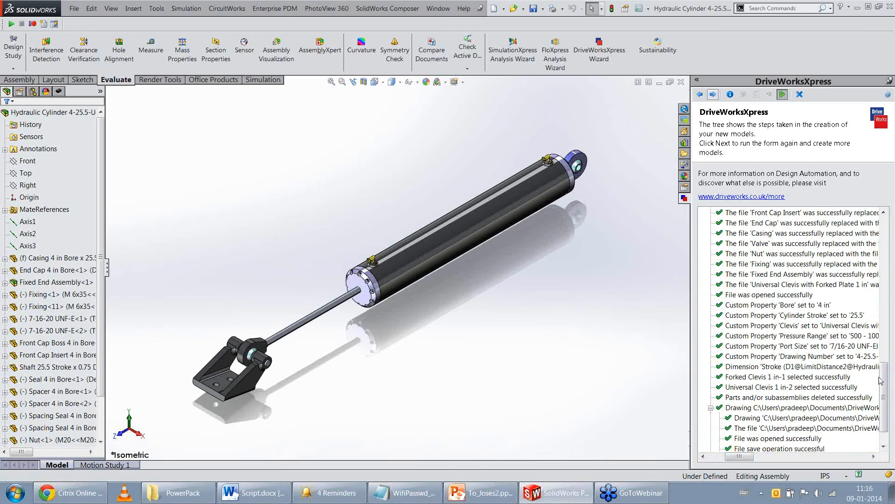
pyautogui.moveTo(883, 383); pyautogui.dragTo(883, 237)
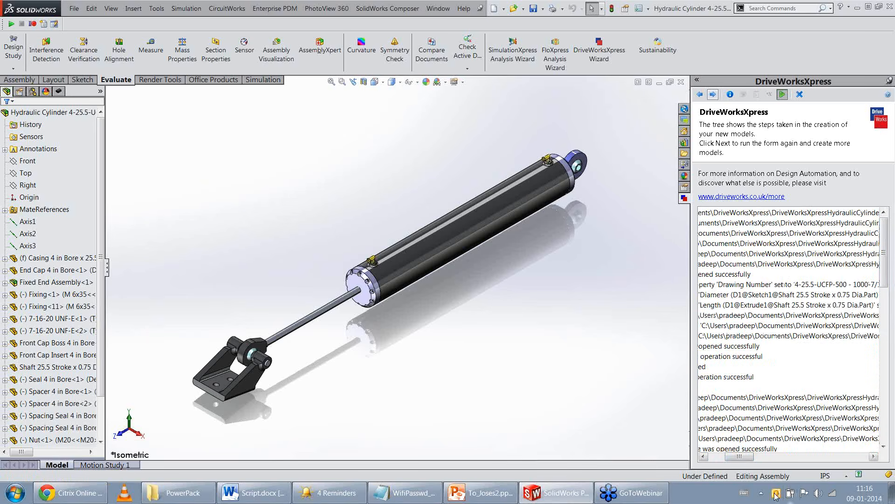
pyautogui.moveTo(740, 457); pyautogui.dragTo(722, 457)
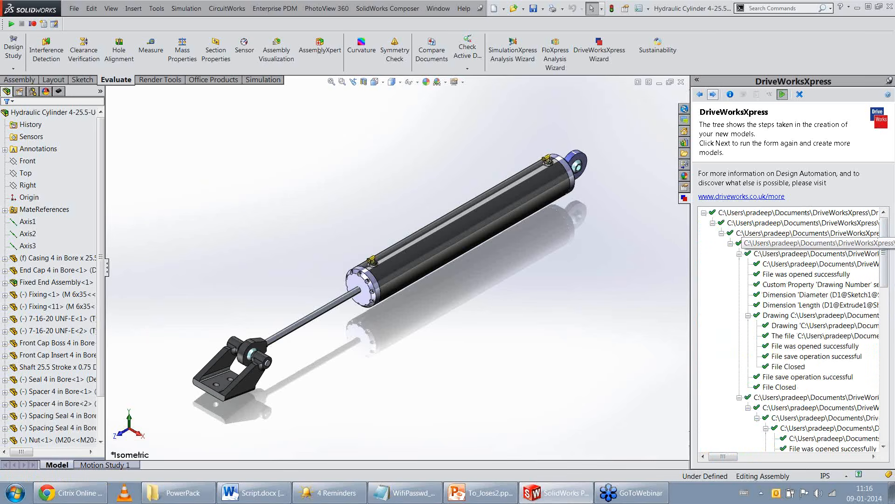
pyautogui.moveTo(883, 233); pyautogui.dragTo(883, 388)
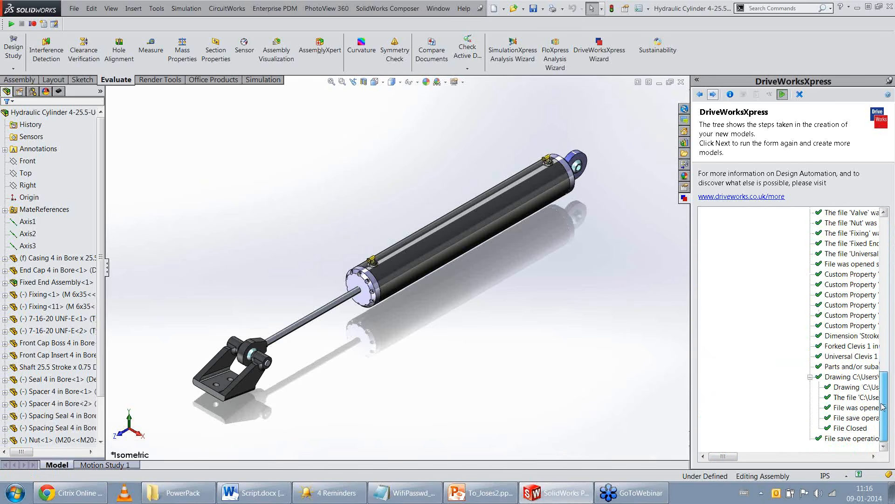
pyautogui.moveTo(736, 457); pyautogui.dragTo(755, 465)
# Step: Exit DriveWorksXpress and close both the generated and the original Hydraulic Cylinder assemblies
pyautogui.click(800, 94)
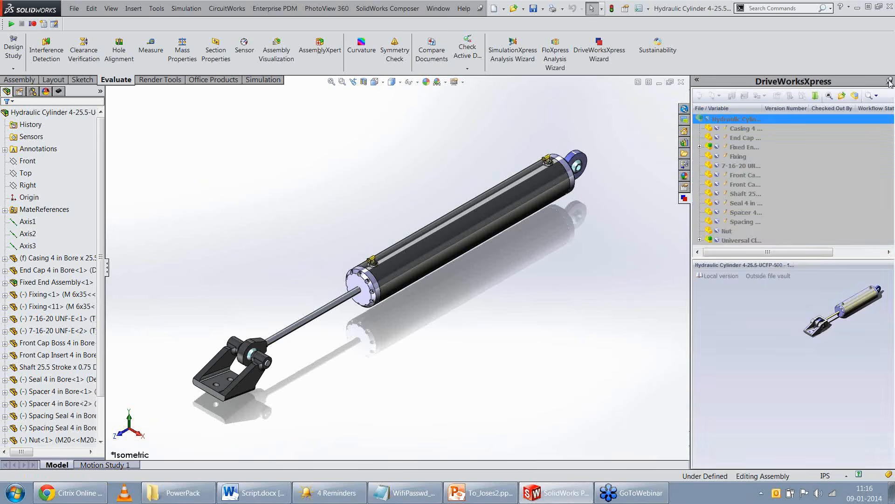
pyautogui.click(565, 120)
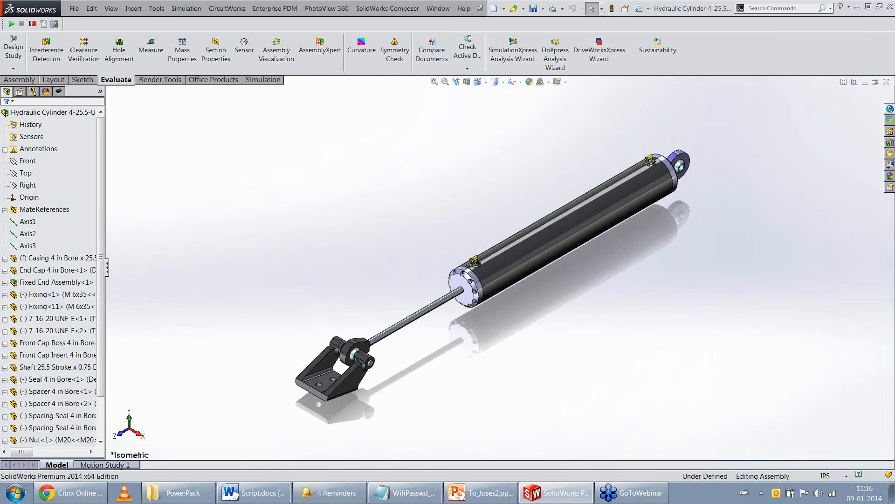
pyautogui.click(886, 82)
pyautogui.click(263, 205)
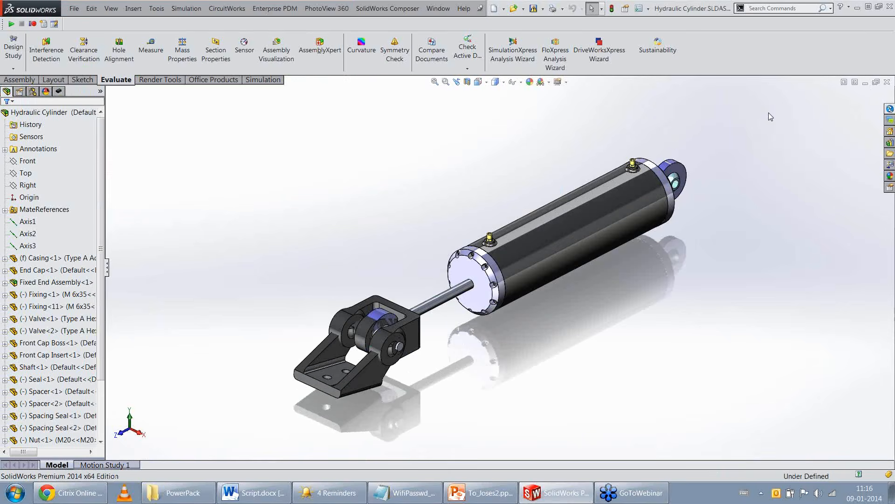
pyautogui.click(886, 82)
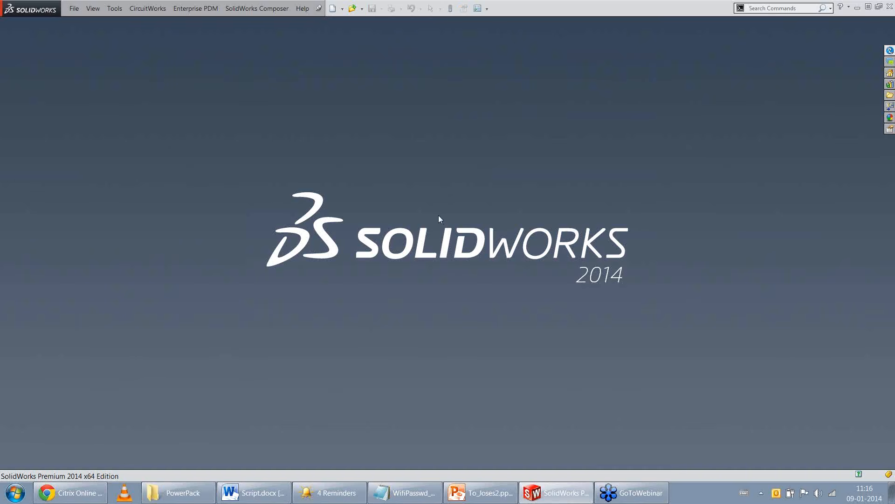
# Step: Open the PowerPack.SLDASM assembly, converting RealView Appearance only and rebuilding the document
pyautogui.press('r')
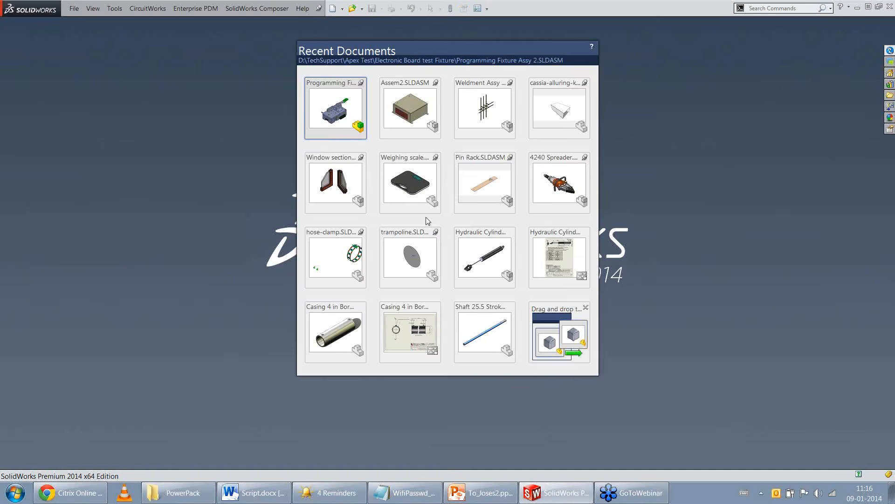
pyautogui.click(251, 205)
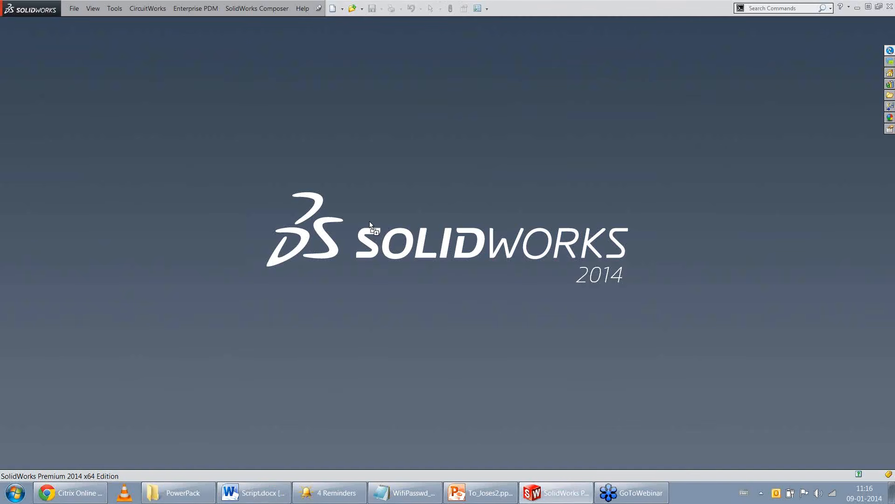
pyautogui.moveTo(370, 222); pyautogui.dragTo(371, 202)
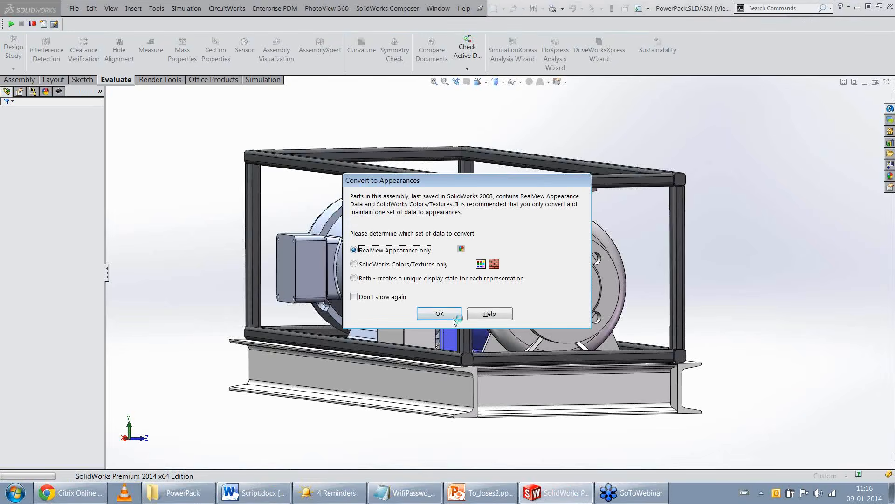
pyautogui.click(448, 315)
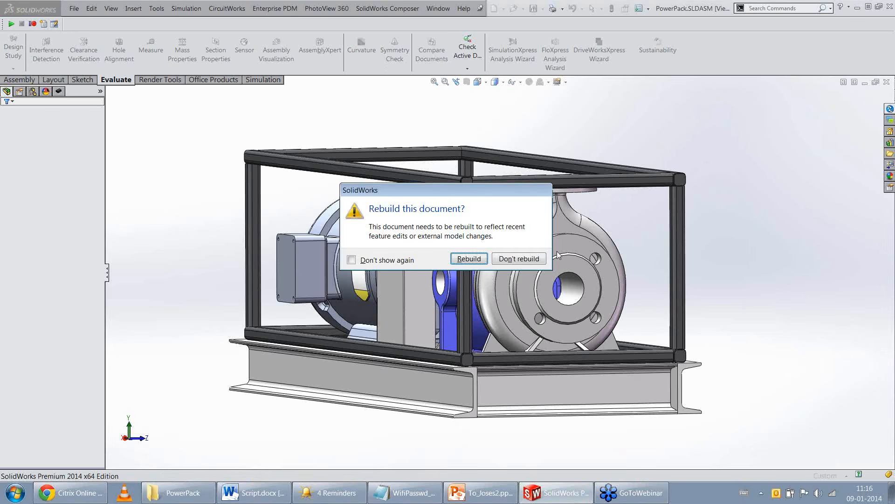
pyautogui.click(483, 259)
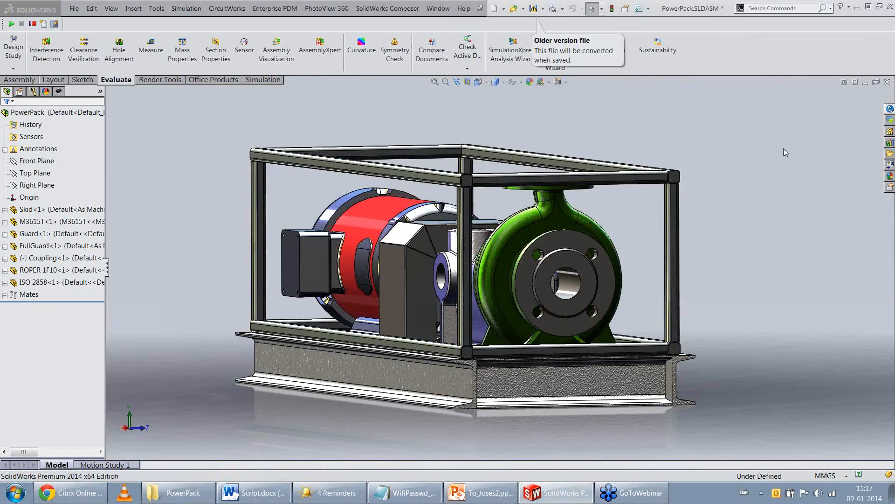
pyautogui.moveTo(784, 148)
pyautogui.mouseDown(button='middle')
pyautogui.moveTo(775, 177)
pyautogui.moveTo(793, 202)
pyautogui.mouseUp(button='middle')
pyautogui.scroll(2, 794, 202)
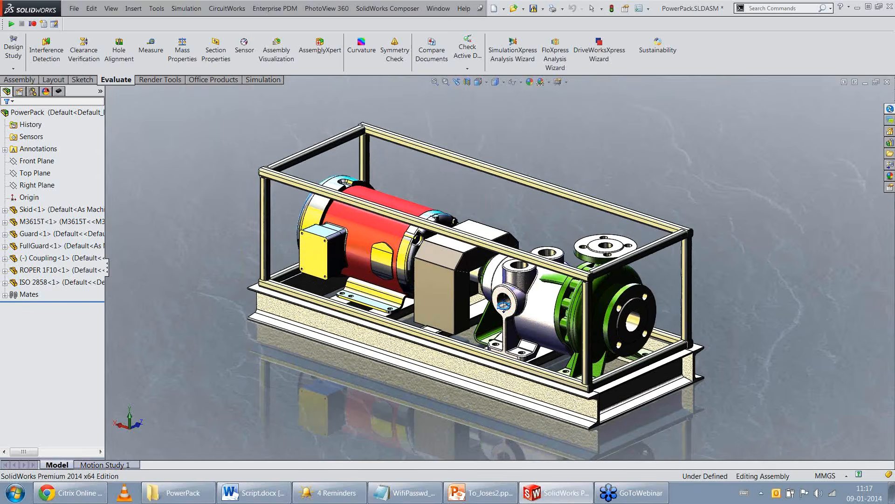
# Step: Examine the PowerPack assembly from several angles, including the pump, motor, coupling guard, frame and skid
pyautogui.moveTo(364, 148); pyautogui.dragTo(361, 159, button='middle')
pyautogui.scroll(-1, 361, 159)
pyautogui.scroll(1, 361, 159)
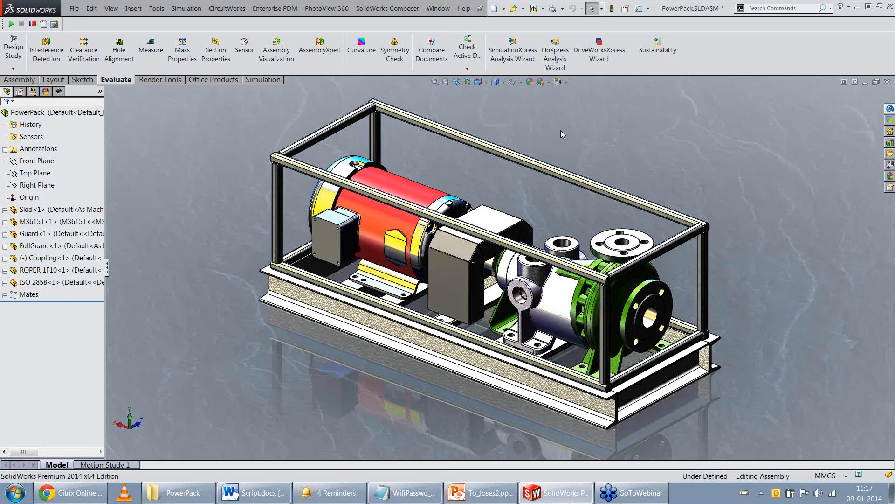
pyautogui.scroll(-5, 559, 247)
pyautogui.scroll(-8, 539, 294)
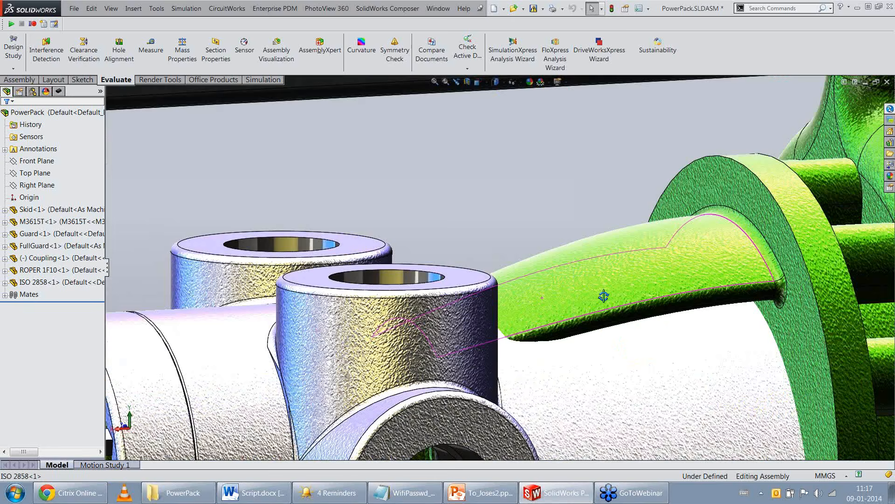
pyautogui.moveTo(604, 296); pyautogui.dragTo(535, 313, button='middle')
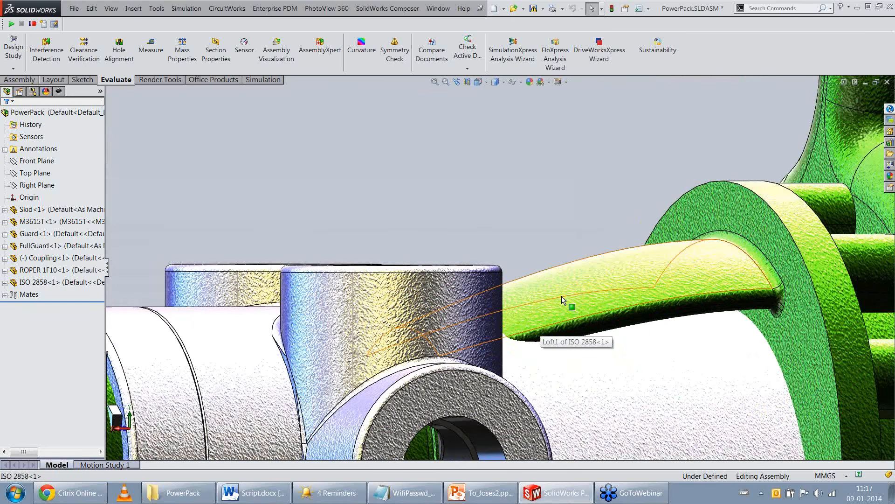
pyautogui.scroll(10, 563, 295)
pyautogui.moveTo(558, 298); pyautogui.dragTo(419, 342, button='middle')
pyautogui.scroll(3, 261, 305)
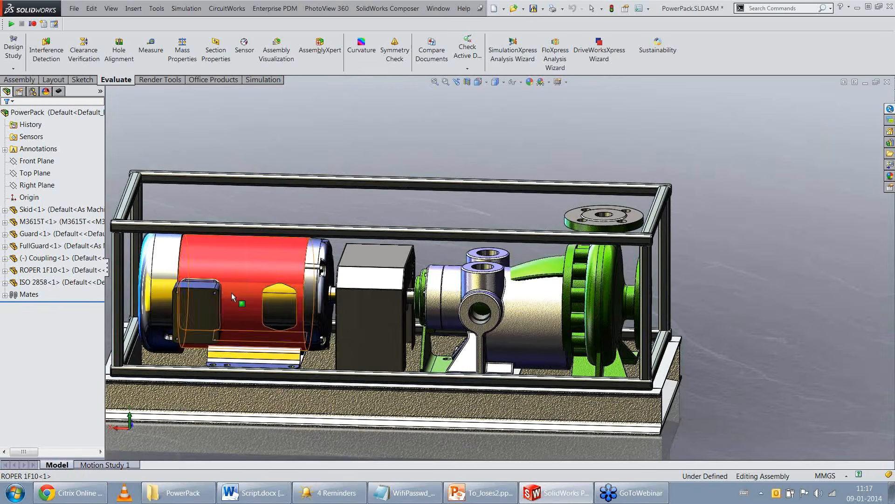
pyautogui.moveTo(206, 324); pyautogui.dragTo(156, 347, button='middle')
pyautogui.scroll(4, 183, 358)
pyautogui.moveTo(252, 340); pyautogui.dragTo(260, 348, button='middle')
pyautogui.scroll(-2, 523, 314)
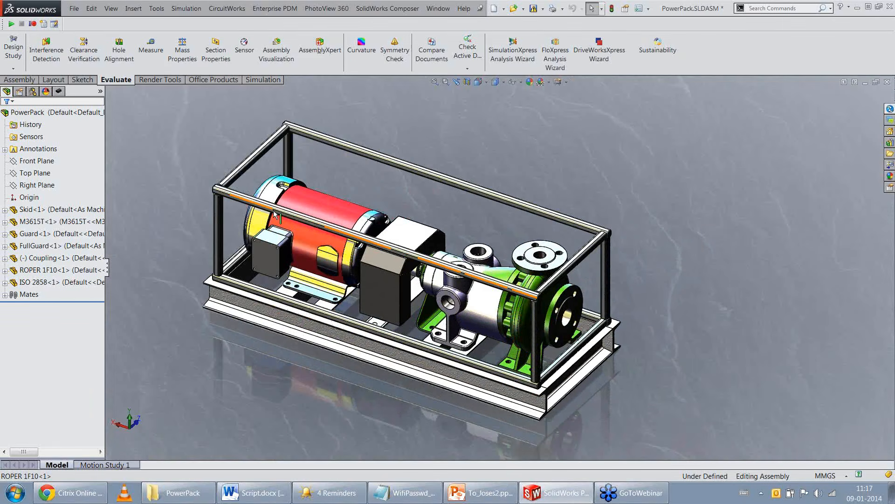
pyautogui.scroll(-3, 467, 298)
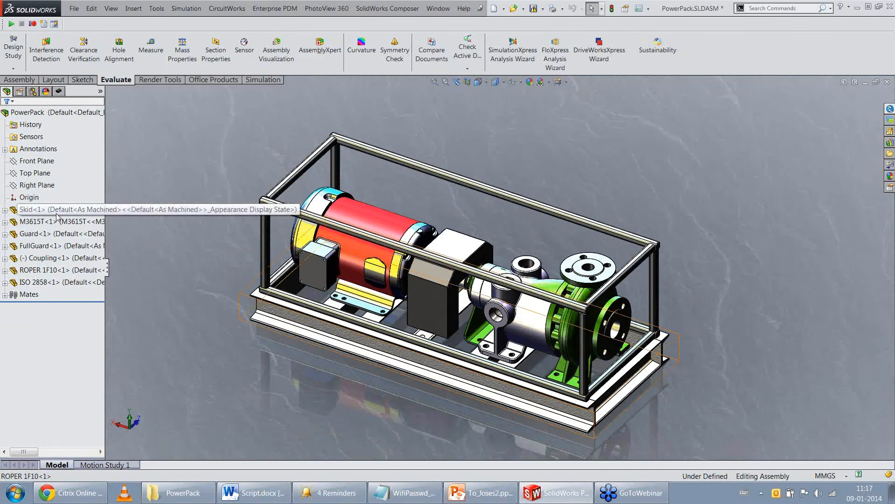
# Step: Identify the PowerPack's components in the assembly by highlighting the pump, motor, skid, guards and coupling, and review the motor's configurations
pyautogui.click(52, 281)
pyautogui.keyDown('ctrl'); pyautogui.click(41, 259); pyautogui.keyUp('ctrl')
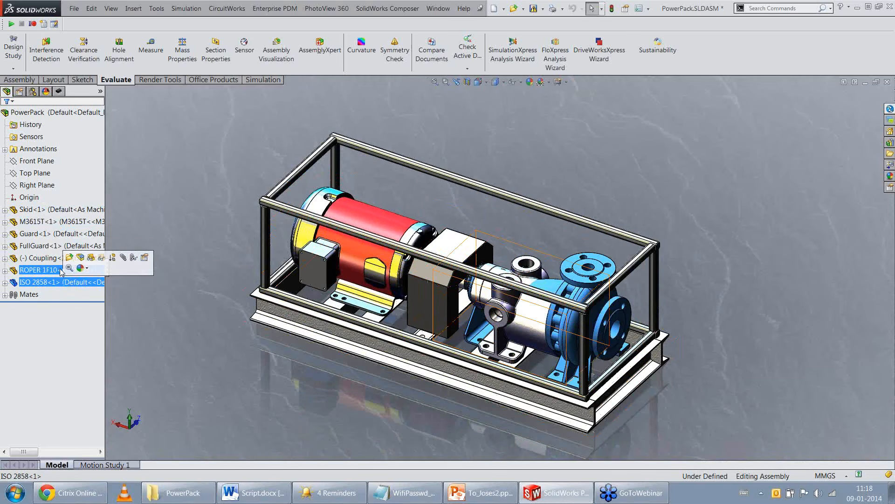
pyautogui.click(56, 221)
pyautogui.click(94, 180)
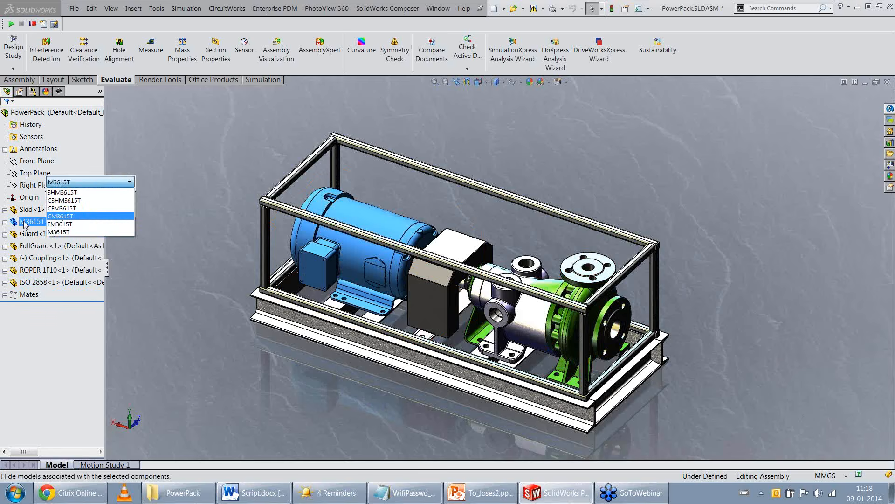
pyautogui.click(61, 209)
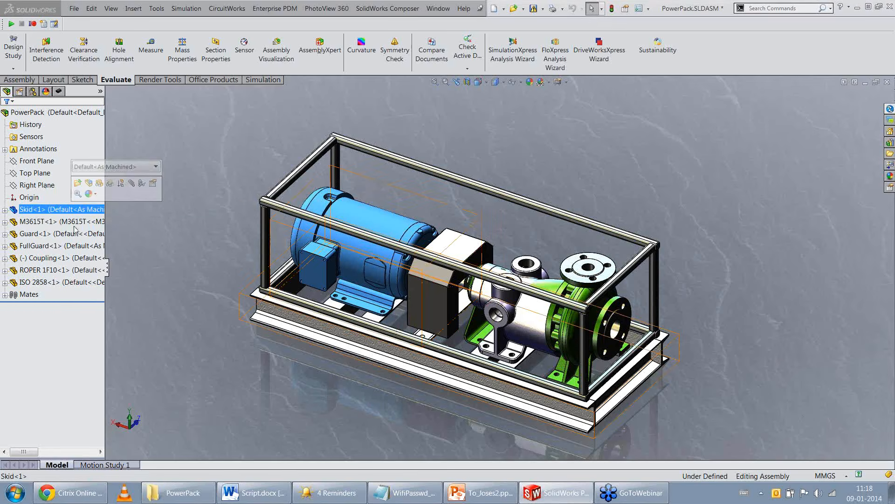
pyautogui.keyDown('ctrl'); pyautogui.click(76, 234); pyautogui.keyUp('ctrl')
pyautogui.click(75, 244)
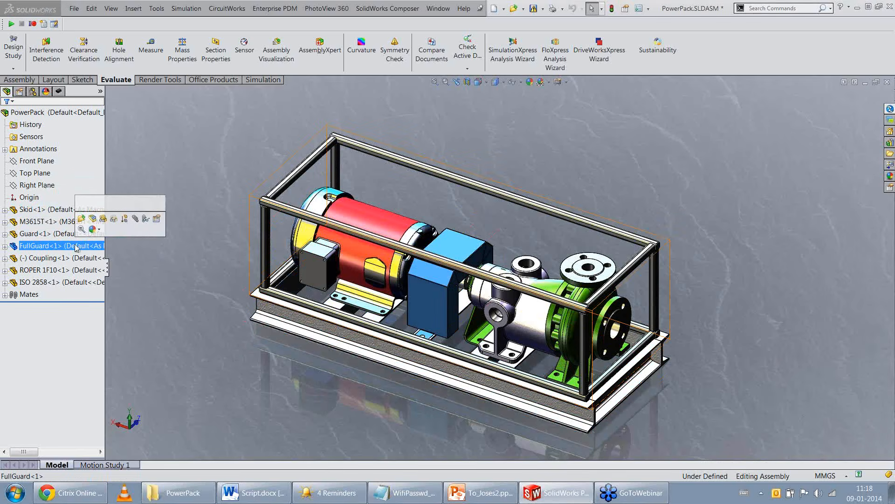
pyautogui.click(70, 257)
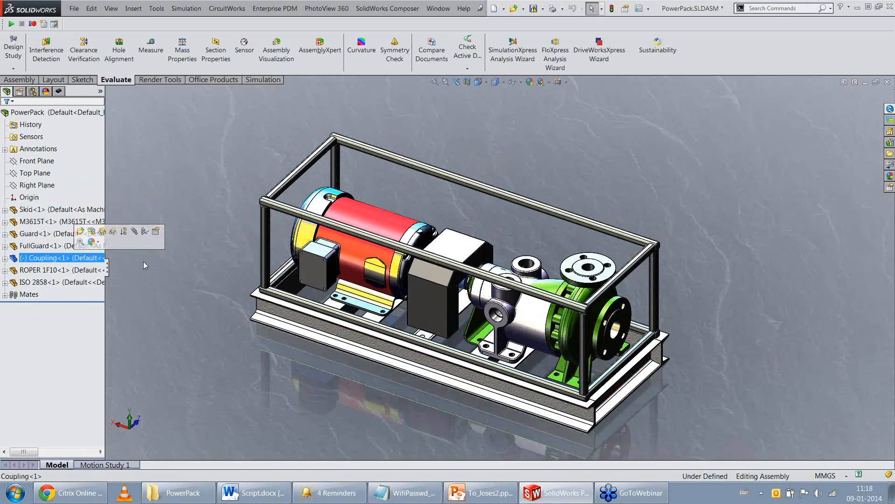
pyautogui.click(178, 278)
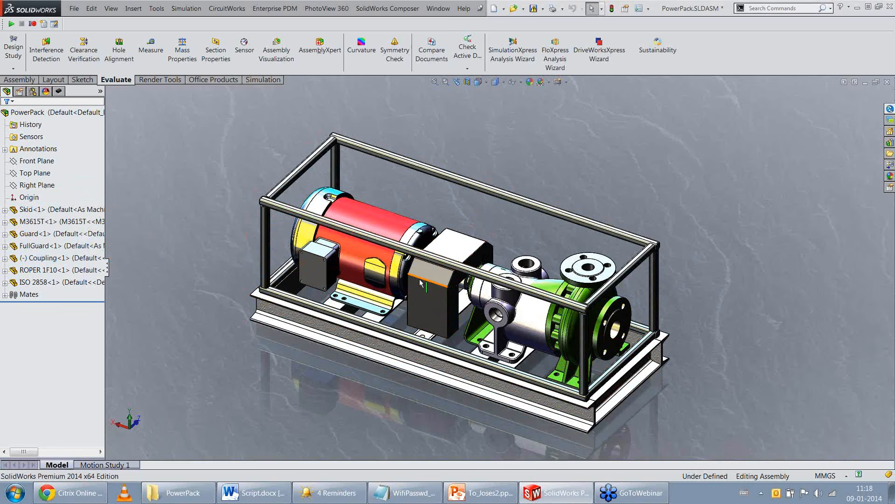
# Step: Start DriveWorksXpress and create a new database named WebinarSampleProject in the DriveWorksXpress documents folder
pyautogui.click(615, 57)
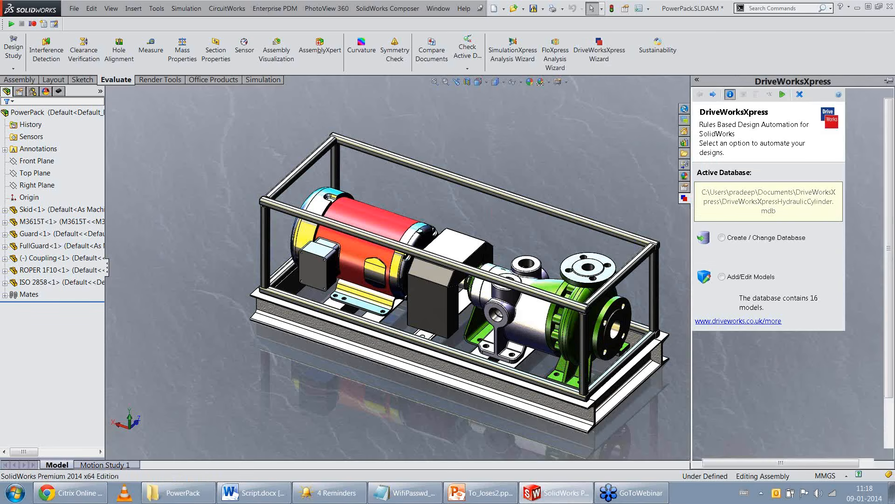
pyautogui.click(888, 81)
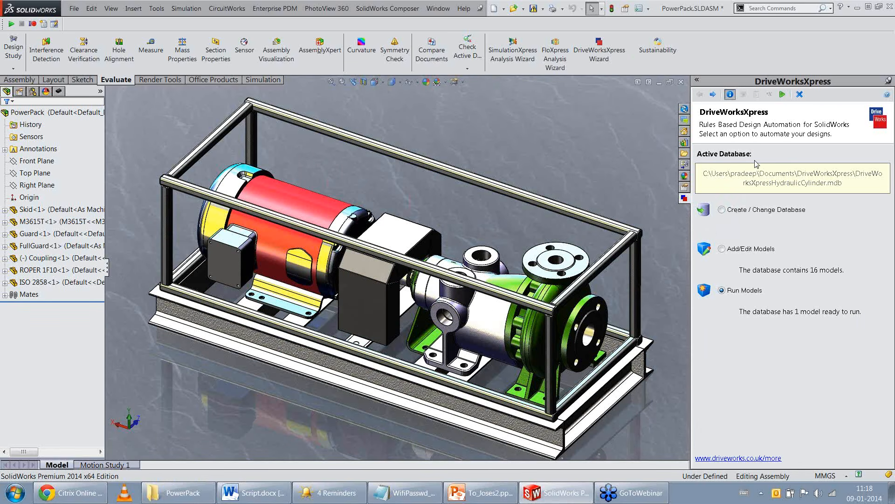
pyautogui.click(756, 210)
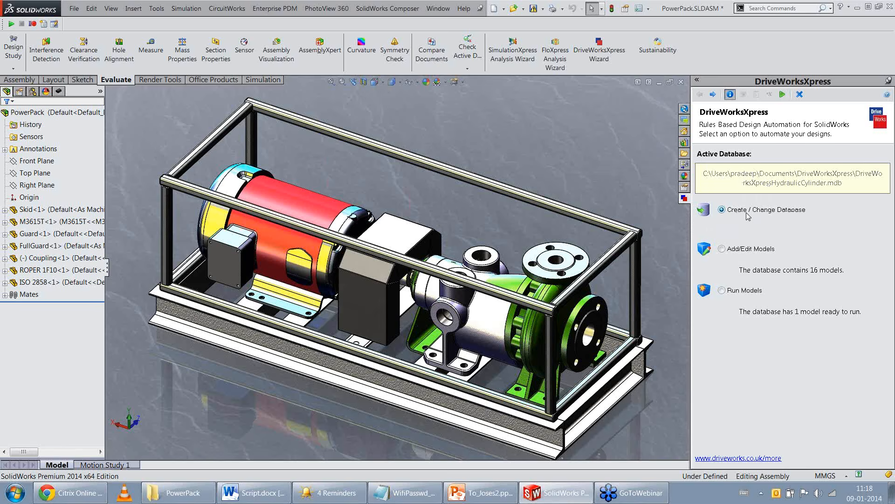
pyautogui.click(714, 95)
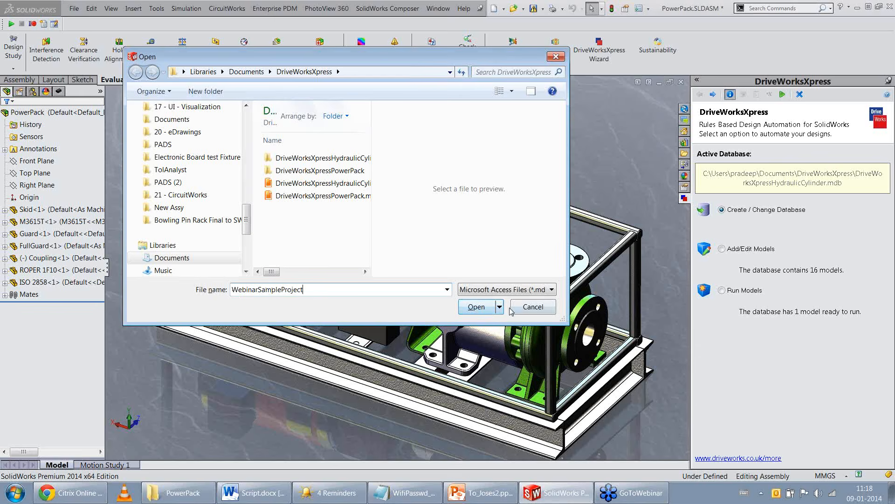
pyautogui.click(475, 306)
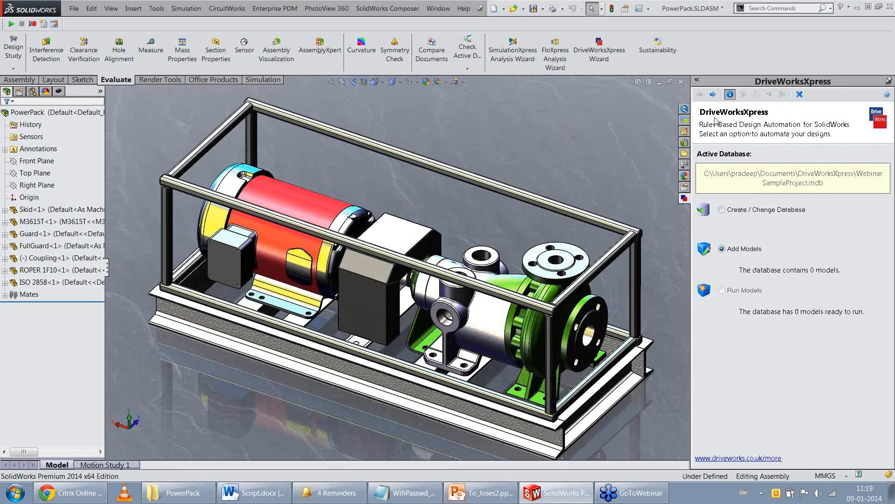
# Step: Add the currently open PowerPack assembly to the new database as the model to capture
pyautogui.click(712, 95)
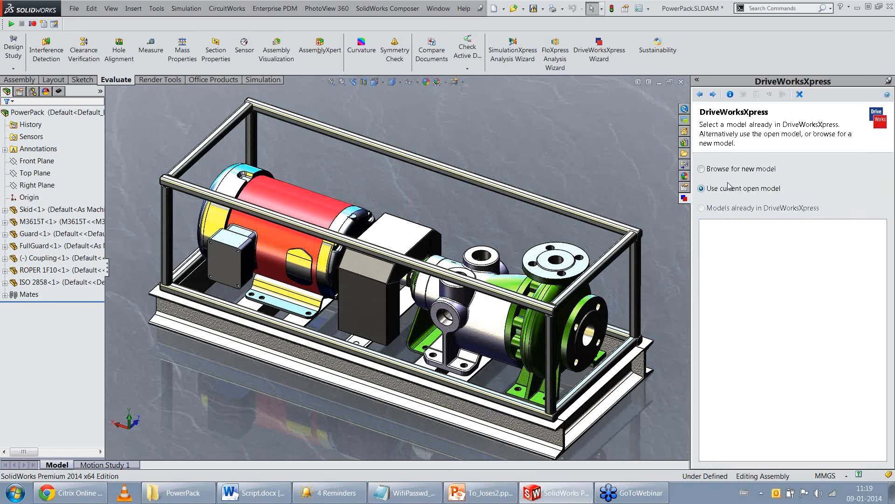
pyautogui.click(433, 10)
pyautogui.click(713, 95)
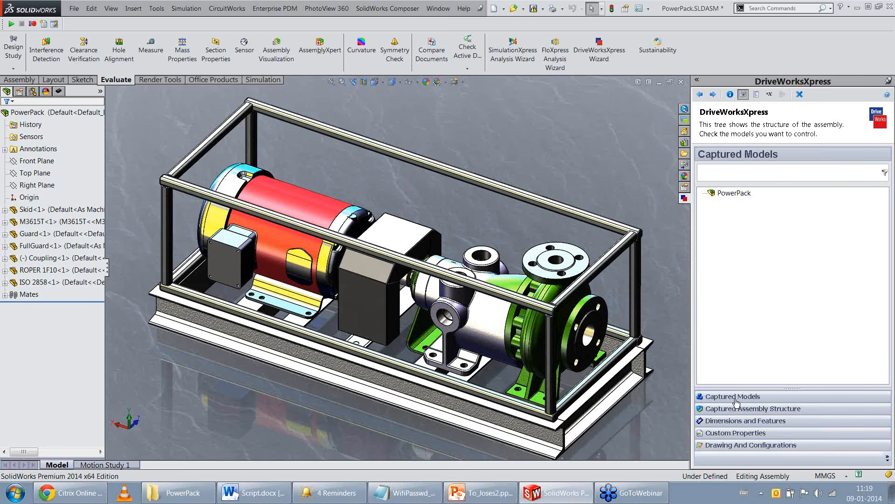
# Step: Capture Skid, Guard, M3615T, FullGuard, Coupling, ROPER 1F10 and ISO 2858 from the assembly structure and list the captured models
pyautogui.click(731, 413)
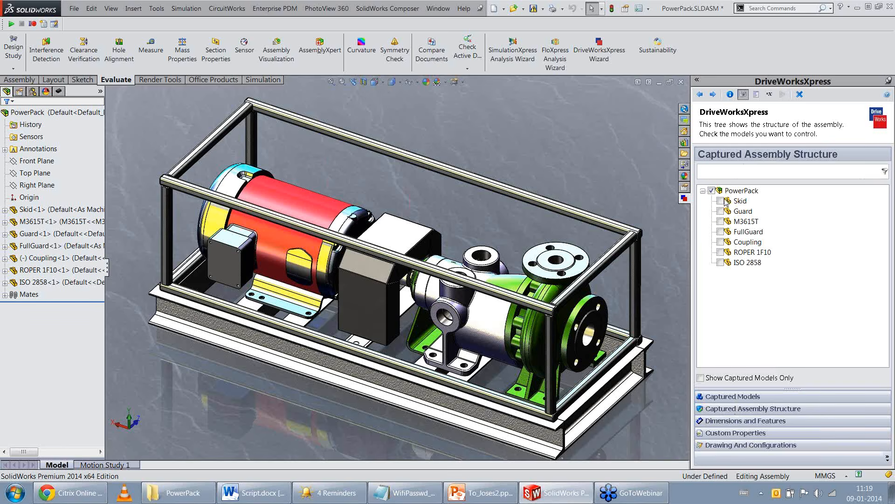
pyautogui.click(720, 201)
pyautogui.click(720, 211)
pyautogui.click(720, 222)
pyautogui.click(720, 242)
pyautogui.click(721, 253)
pyautogui.click(720, 262)
pyautogui.click(732, 398)
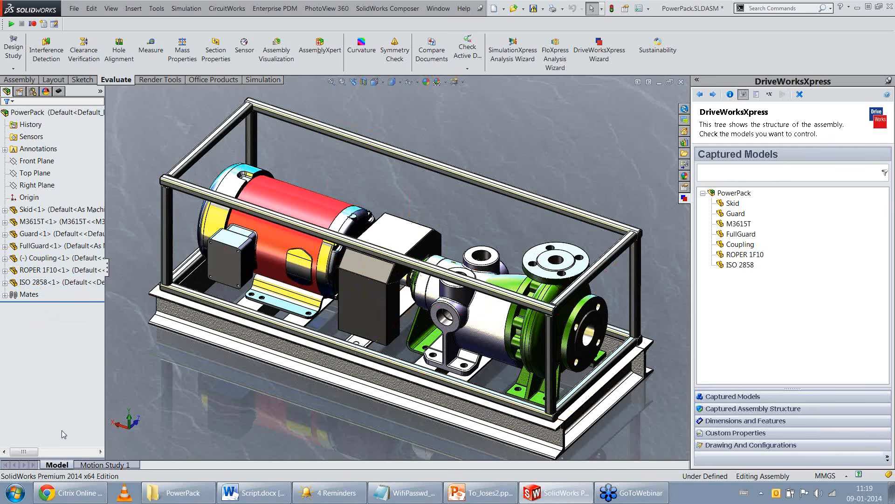
# Step: Capture the Description, Drawing Number and Drawn By custom properties of the PowerPack assembly
pyautogui.click(36, 160)
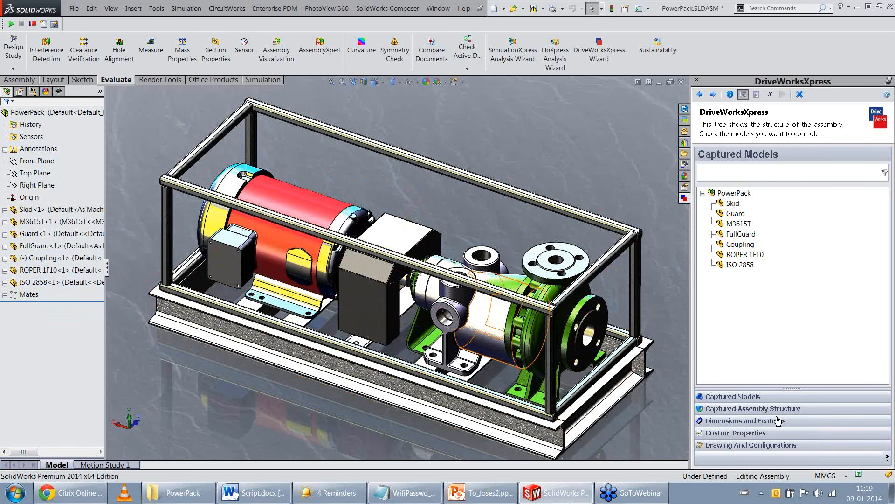
pyautogui.click(744, 433)
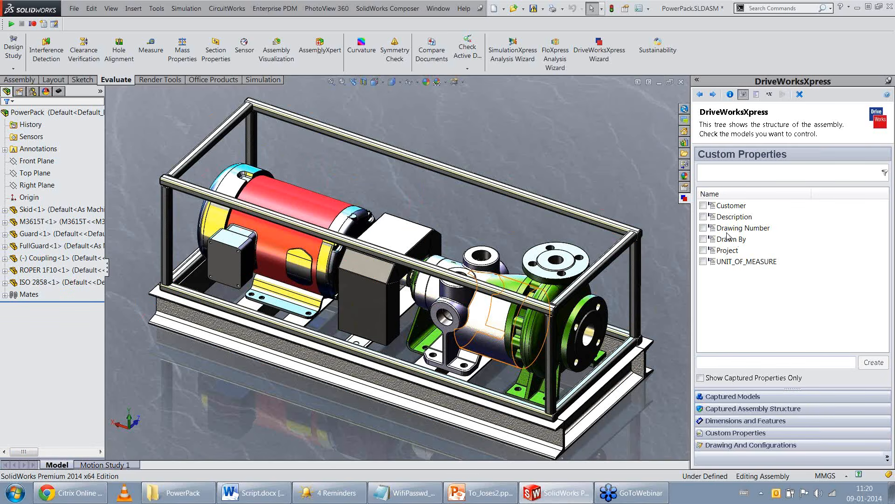
pyautogui.click(703, 216)
pyautogui.click(703, 227)
pyautogui.click(703, 238)
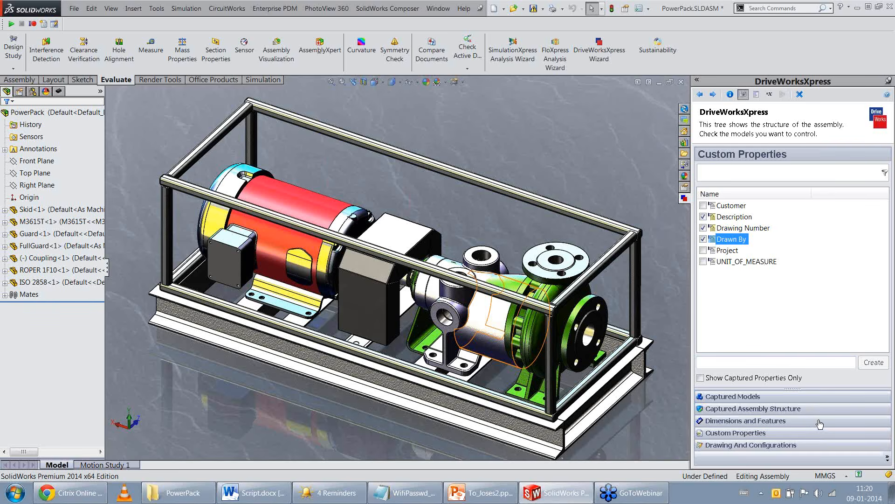
pyautogui.click(755, 397)
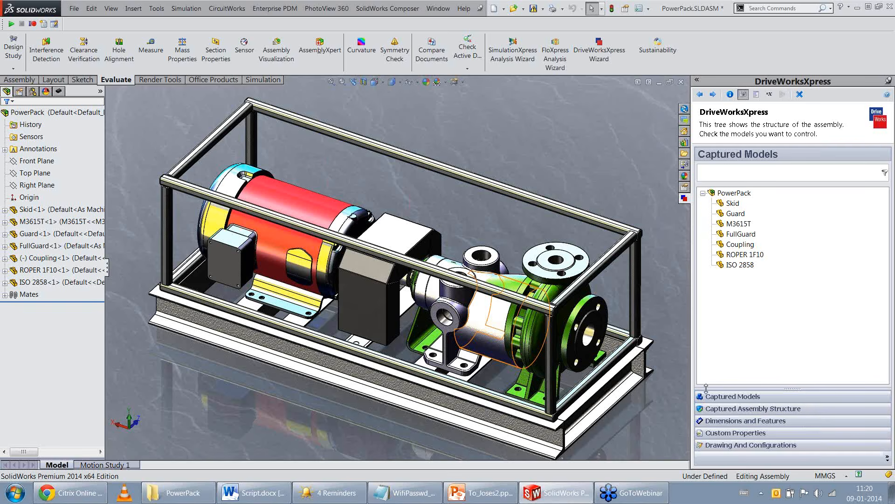
# Step: Keep the assembly on its current configuration and assign PowerPack.SLDDRW from the DriveWorksXpressPowerPack\PowerPack folder as its drawing
pyautogui.click(716, 444)
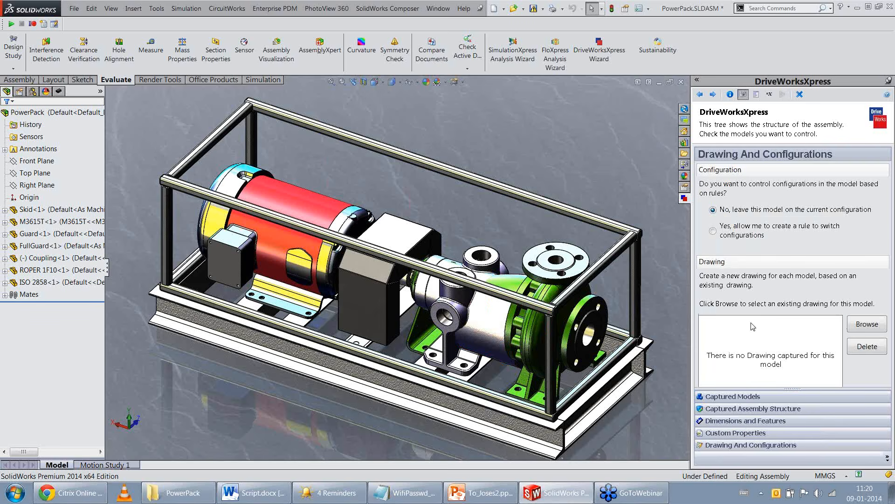
pyautogui.click(867, 325)
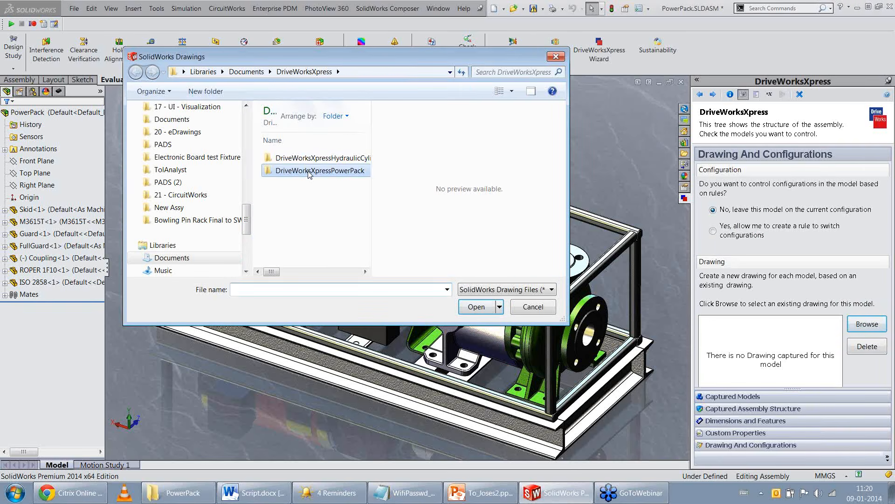
pyautogui.doubleClick(309, 171)
pyautogui.doubleClick(305, 159)
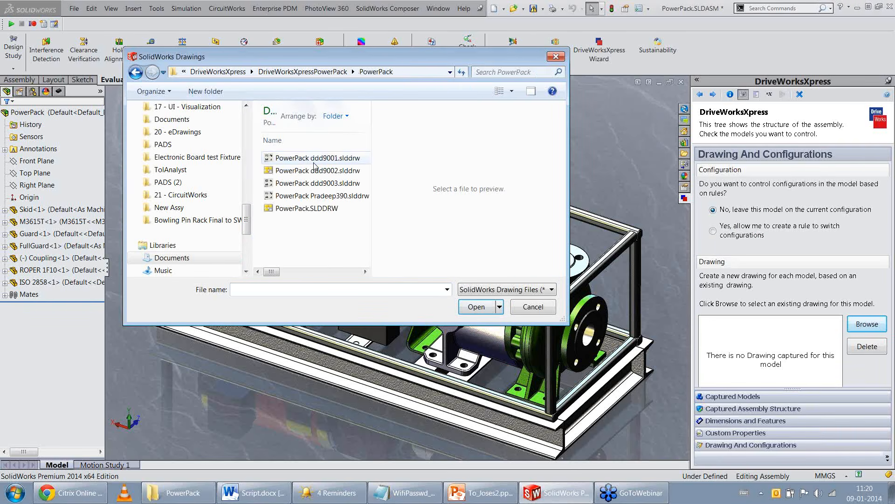
pyautogui.click(306, 209)
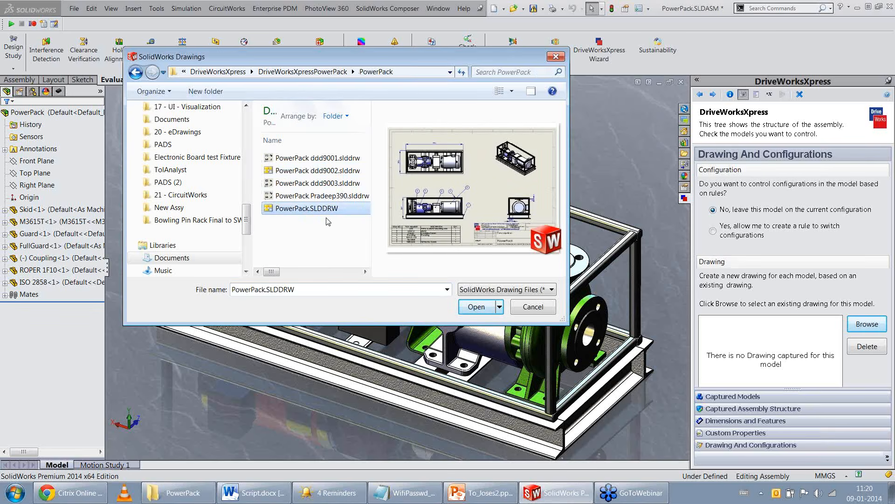
pyautogui.click(470, 307)
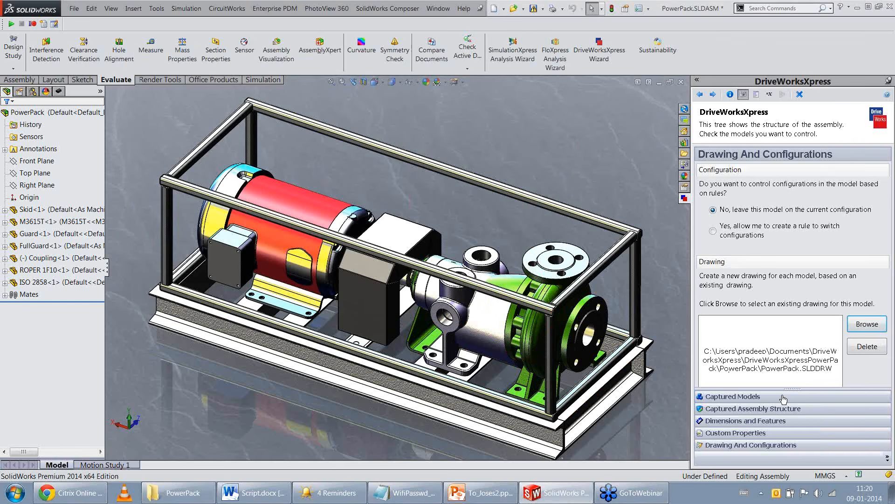
# Step: Open the FullGuard part from the captured models and inspect its frame
pyautogui.click(739, 397)
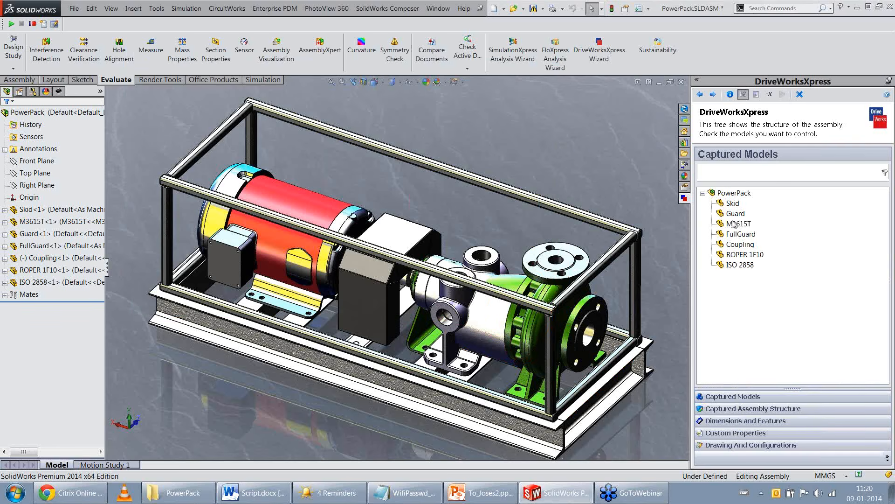
pyautogui.doubleClick(739, 235)
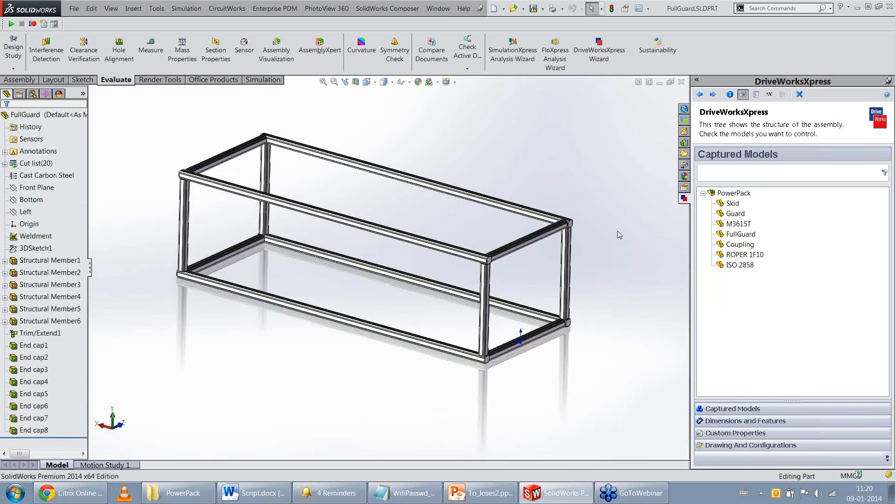
pyautogui.moveTo(506, 310)
pyautogui.mouseDown(button='middle')
pyautogui.moveTo(524, 301)
pyautogui.moveTo(507, 326)
pyautogui.mouseUp(button='middle')
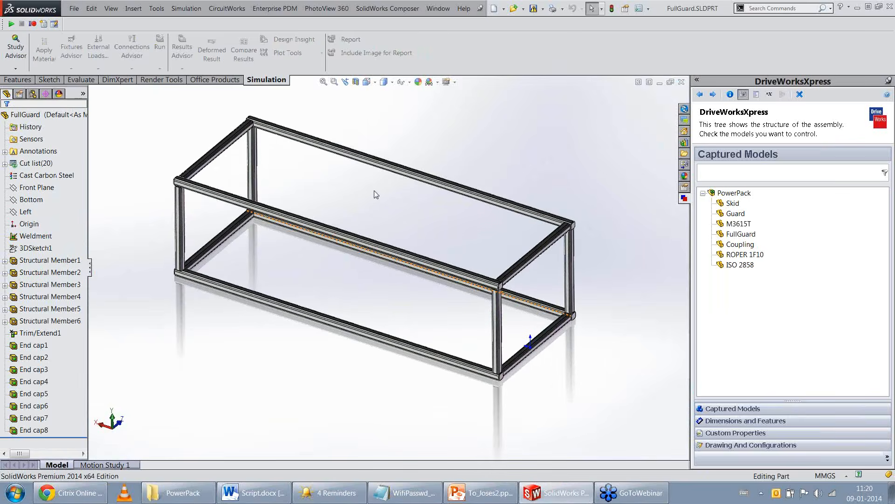
pyautogui.scroll(-1, 378, 189)
pyautogui.scroll(1, 377, 189)
pyautogui.scroll(-1, 286, 163)
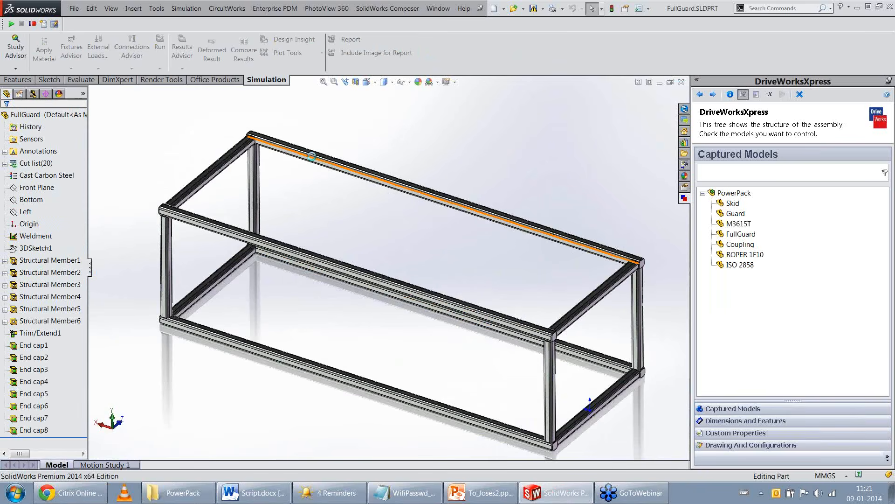
# Step: Capture the 920 mm dimension of FullGuard's 3DSketch1 under the name Length
pyautogui.click(725, 421)
pyautogui.click(26, 251)
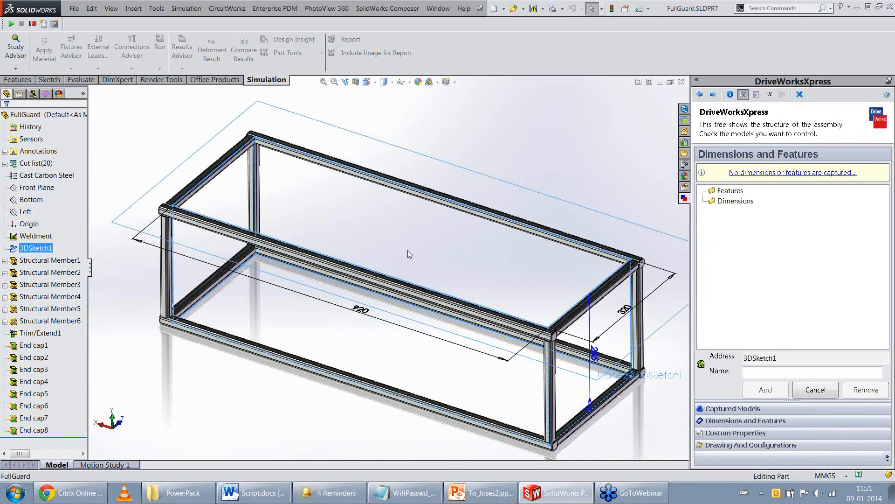
pyautogui.scroll(1, 407, 250)
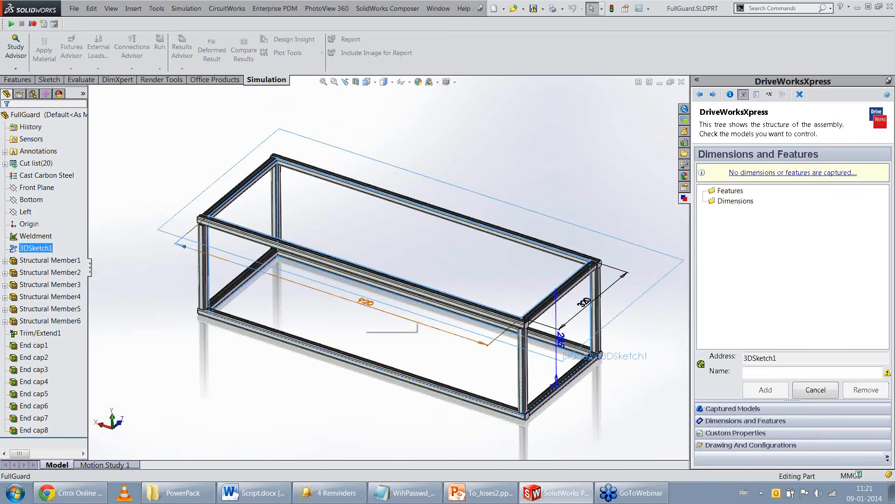
pyautogui.click(367, 303)
pyautogui.click(777, 373)
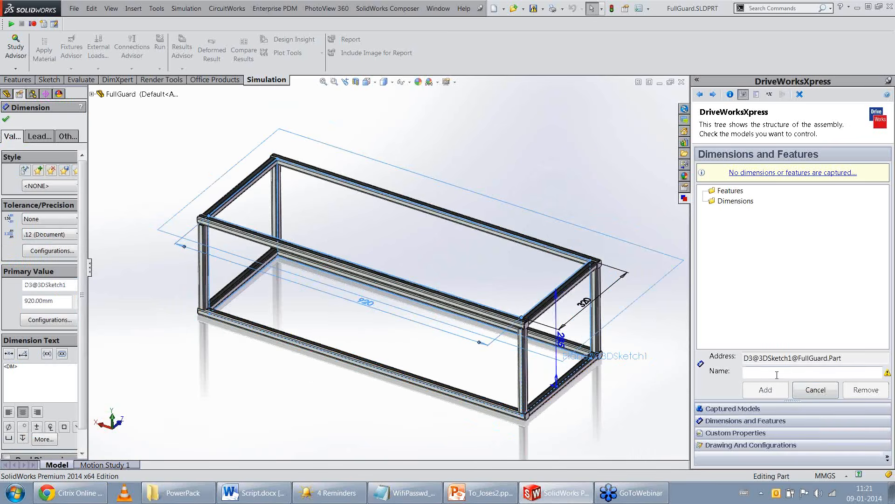
pyautogui.write('Length')
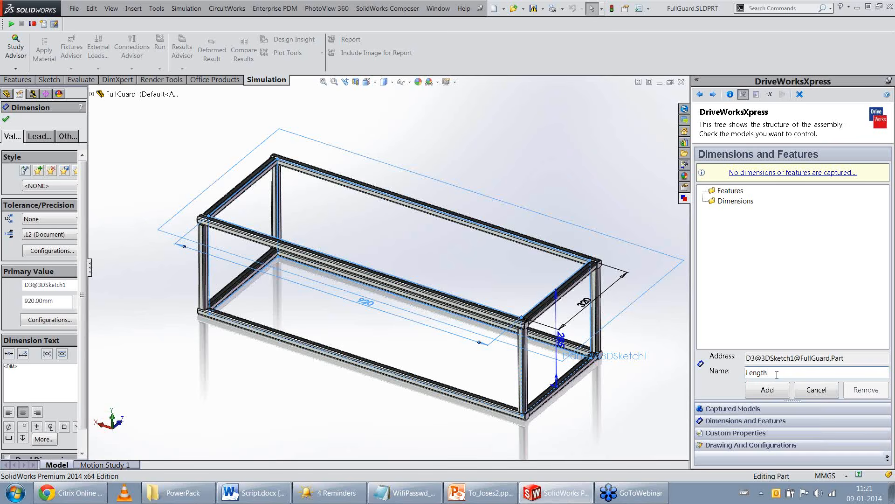
pyautogui.click(761, 389)
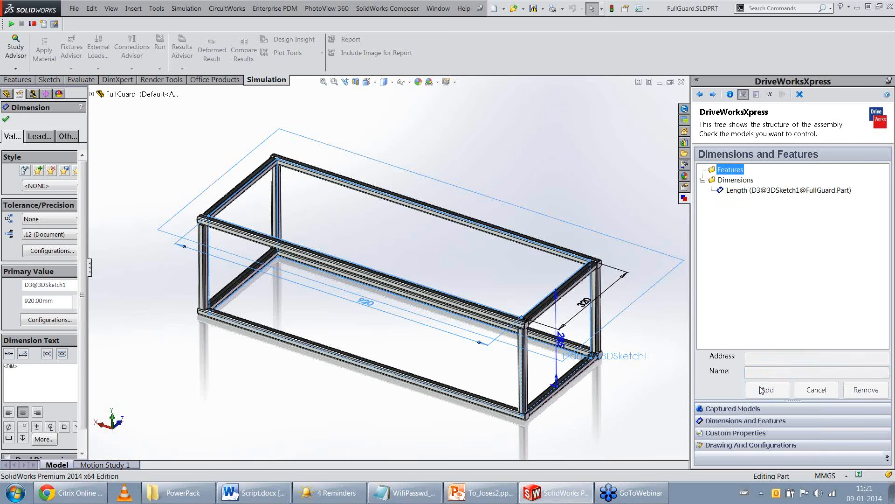
# Step: Capture the 320 mm dimension of FullGuard's 3DSketch1 as Width and clear the selection
pyautogui.click(584, 302)
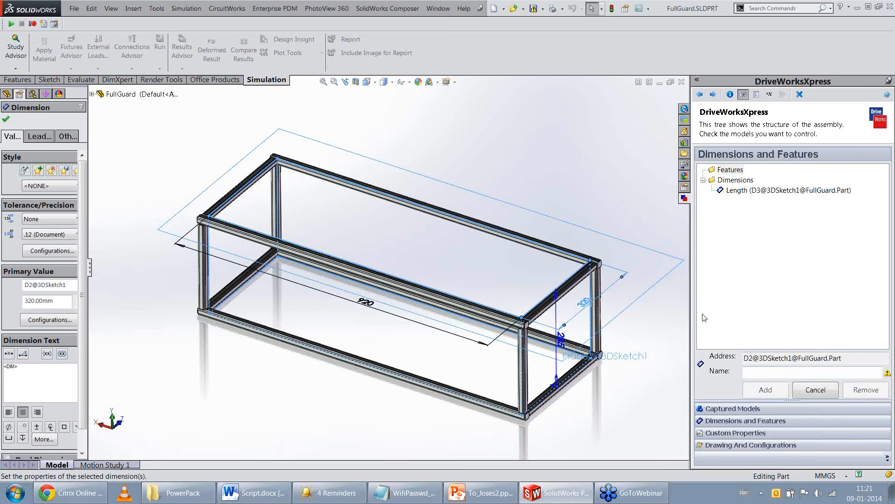
pyautogui.click(762, 371)
pyautogui.write('Width')
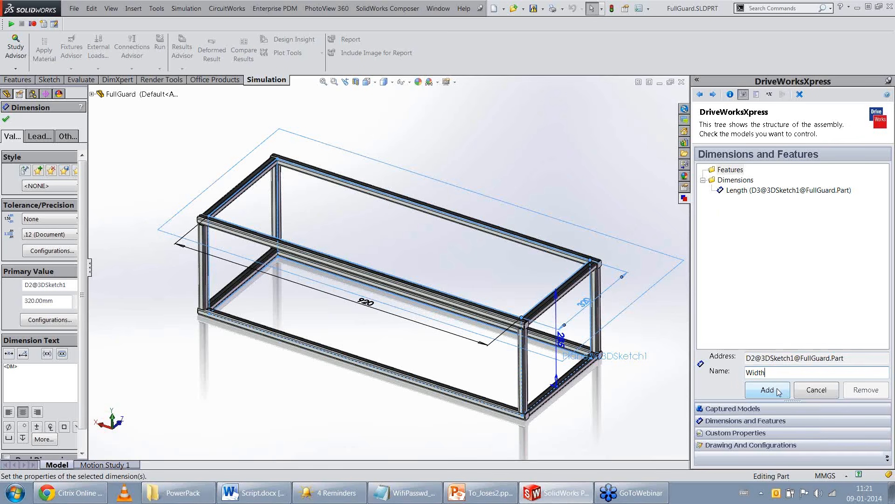
pyautogui.click(768, 389)
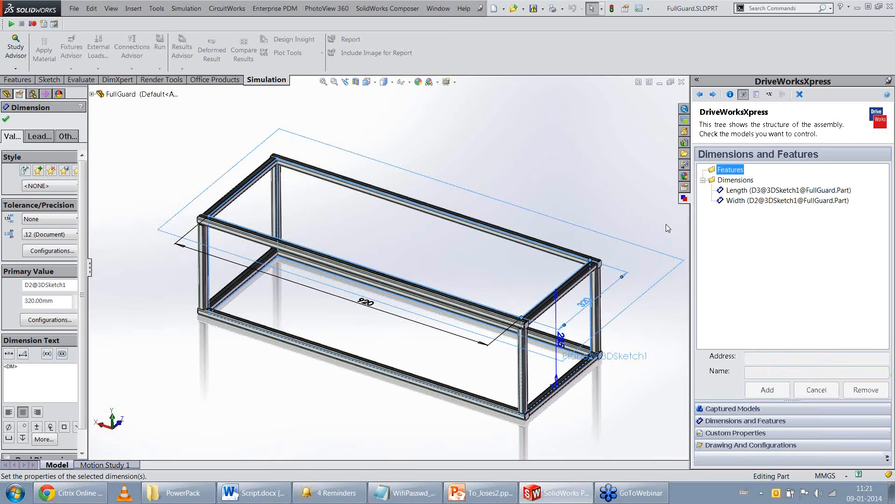
pyautogui.click(559, 146)
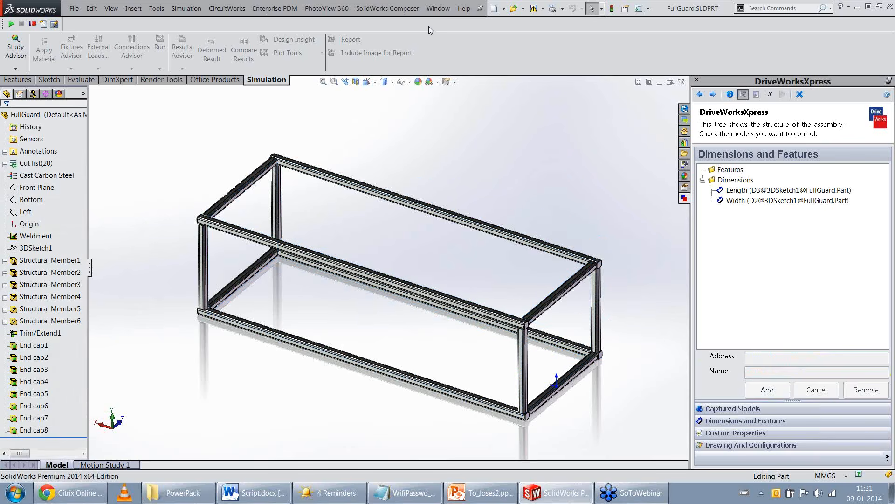
# Step: Open the M3615T motor from the captured models, review its configurations, and allow a rule to switch them
pyautogui.click(768, 411)
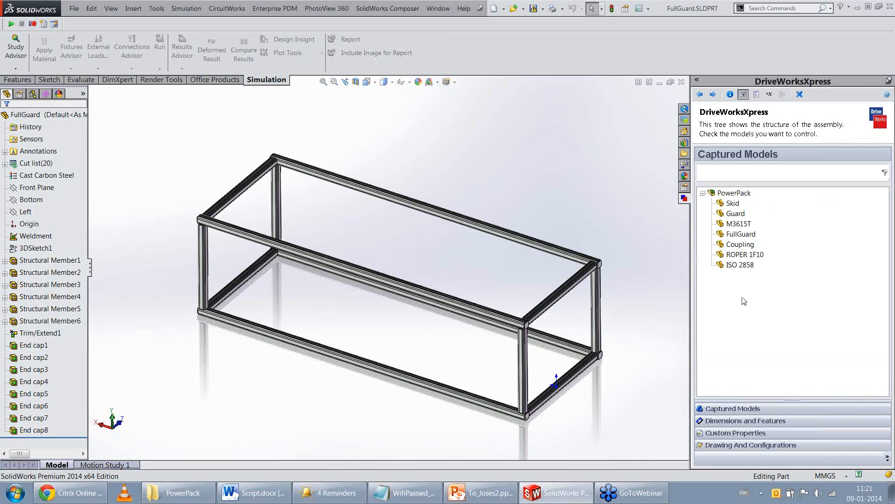
pyautogui.doubleClick(745, 223)
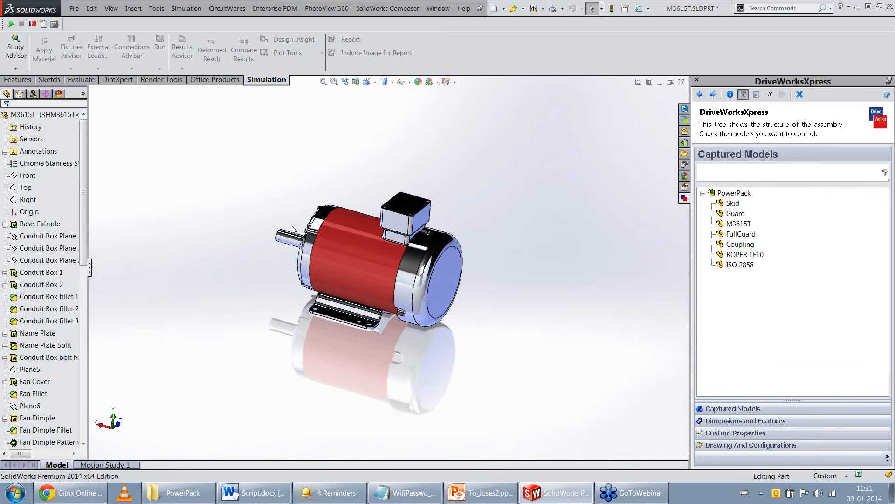
pyautogui.click(34, 93)
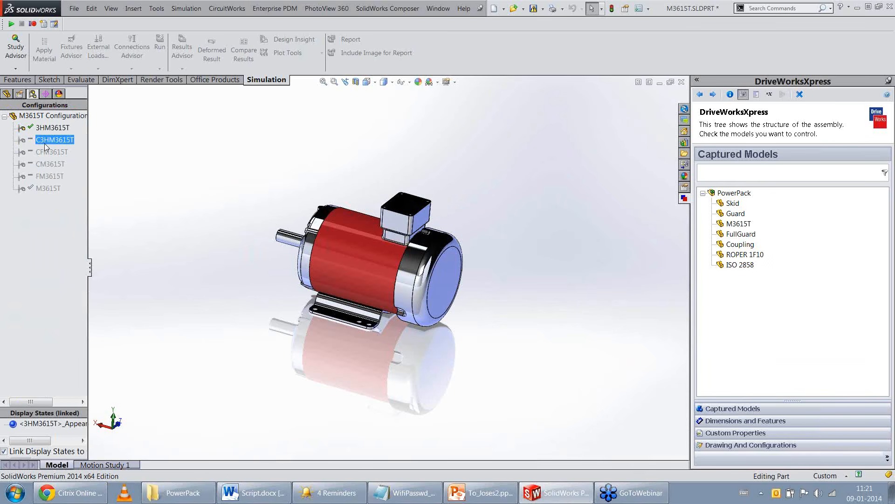
pyautogui.click(56, 152)
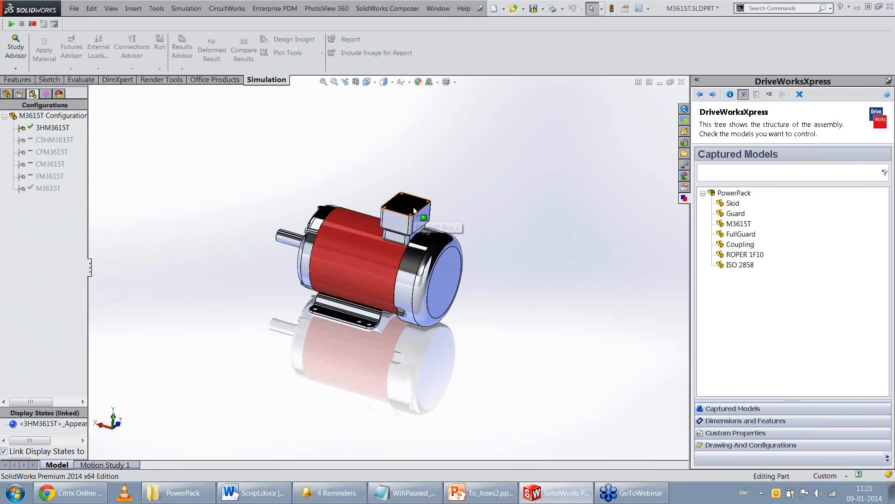
pyautogui.click(750, 445)
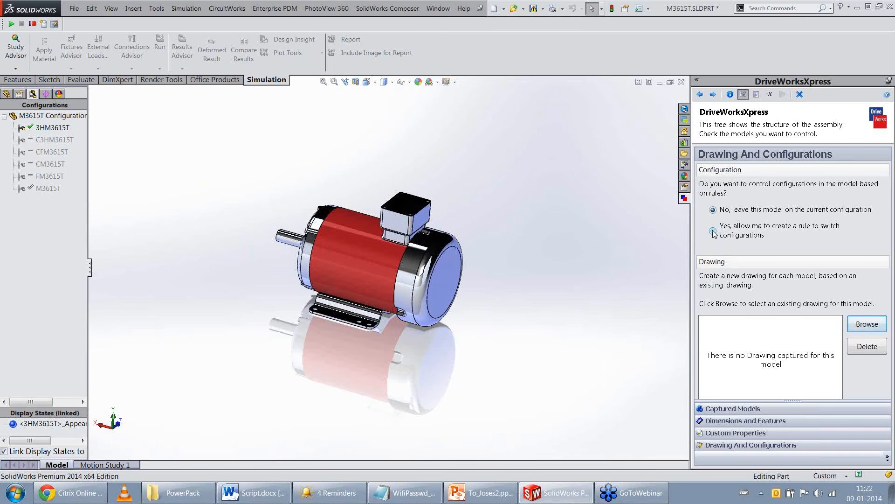
pyautogui.click(713, 230)
# Step: Open the Skid part from the captured models and inspect its frame and the dimensions of Sketch1
pyautogui.click(735, 409)
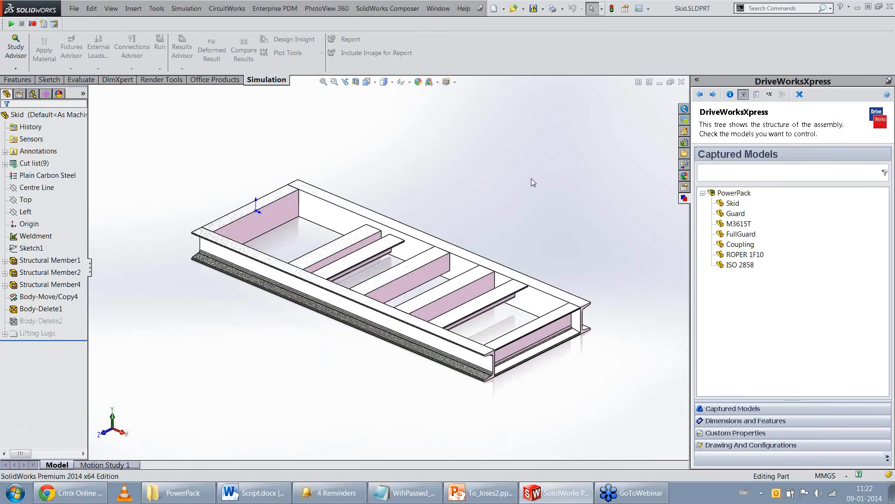
pyautogui.moveTo(501, 207); pyautogui.dragTo(512, 229, button='middle')
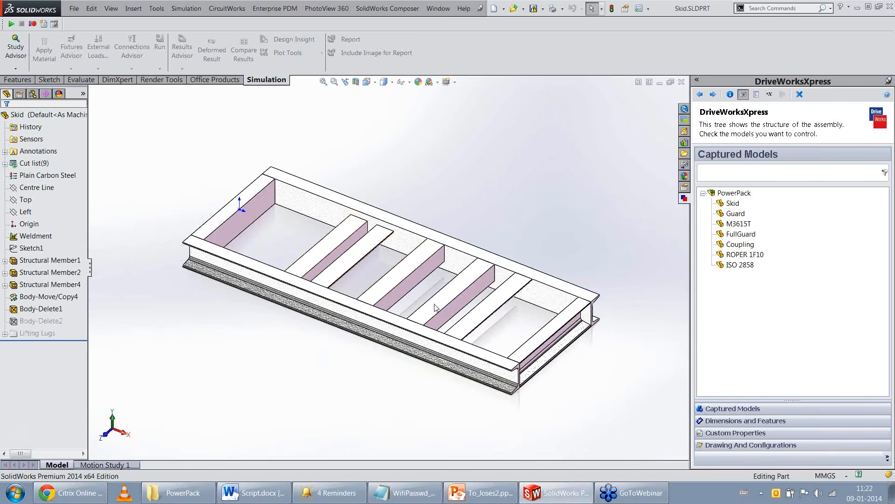
pyautogui.moveTo(361, 300); pyautogui.dragTo(355, 294, button='middle')
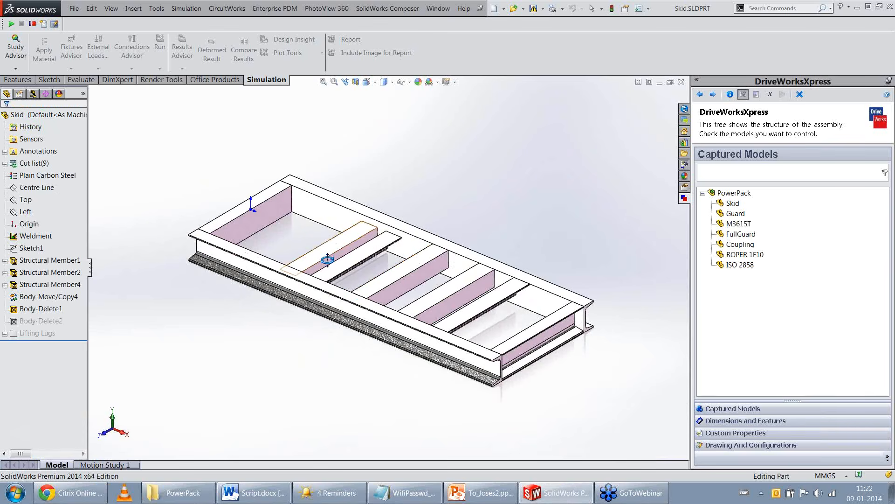
pyautogui.moveTo(325, 260); pyautogui.dragTo(325, 266, button='middle')
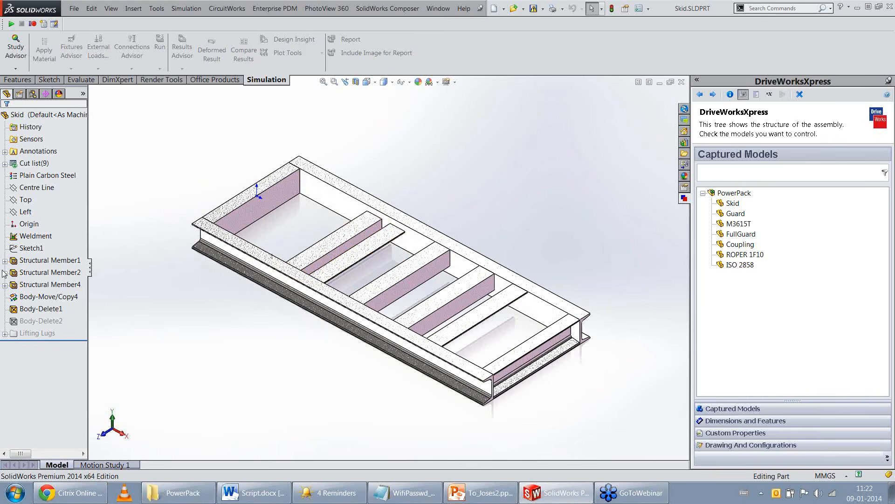
pyautogui.click(40, 258)
pyautogui.click(38, 249)
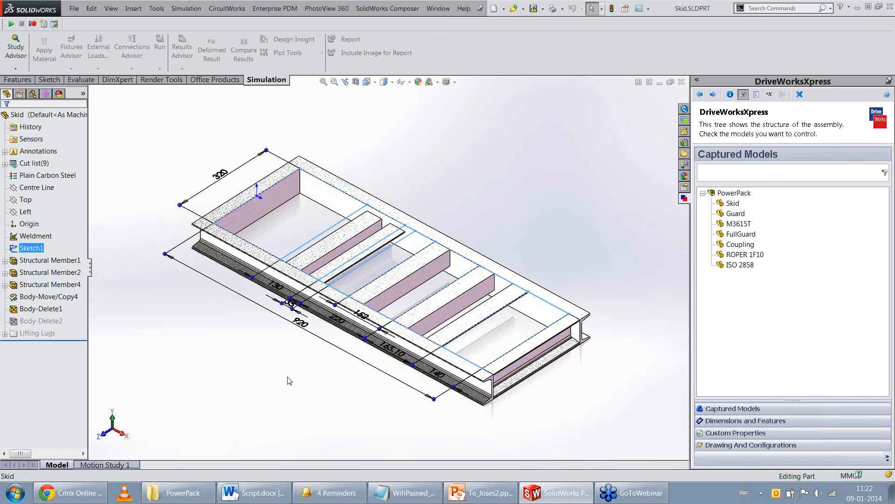
pyautogui.moveTo(298, 392); pyautogui.dragTo(291, 379, button='middle')
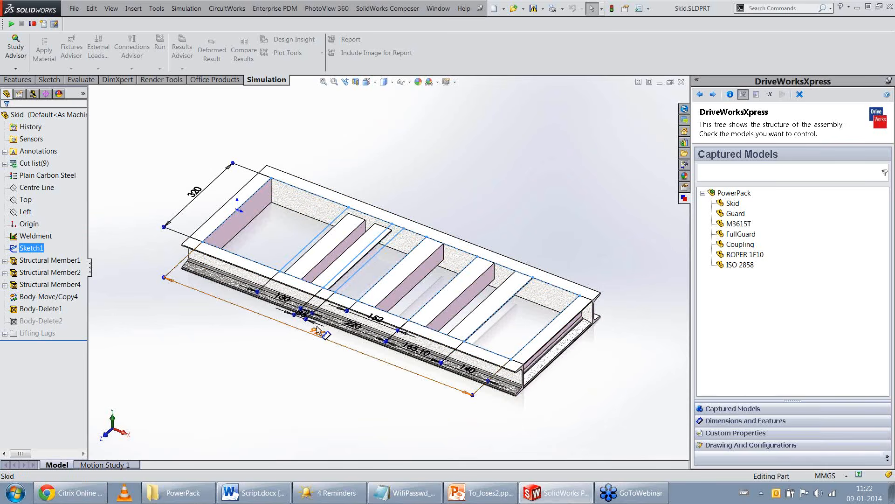
# Step: Capture the 920 mm overall dimension of the skid's Sketch1 under the name Length
pyautogui.click(753, 422)
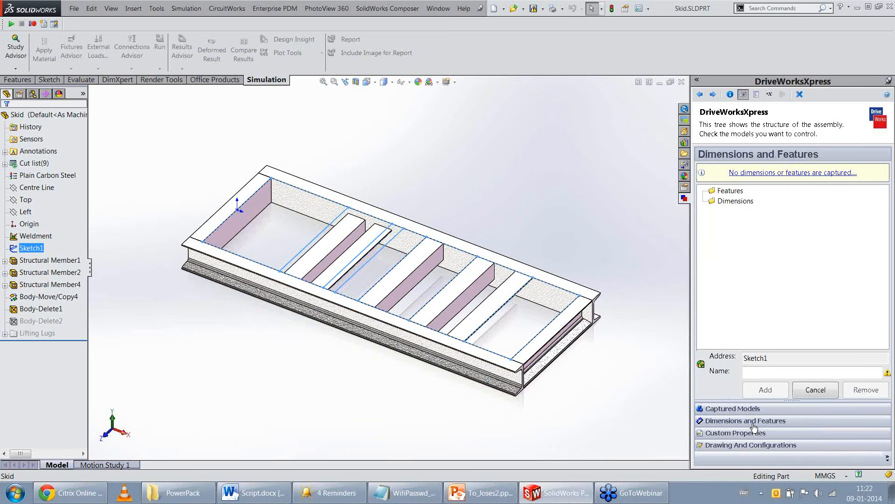
pyautogui.click(33, 251)
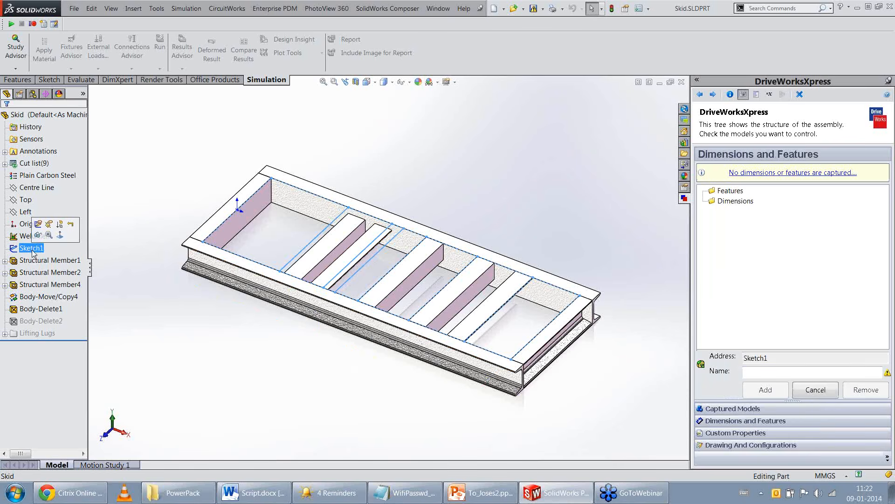
pyautogui.click(32, 251)
pyautogui.click(17, 248)
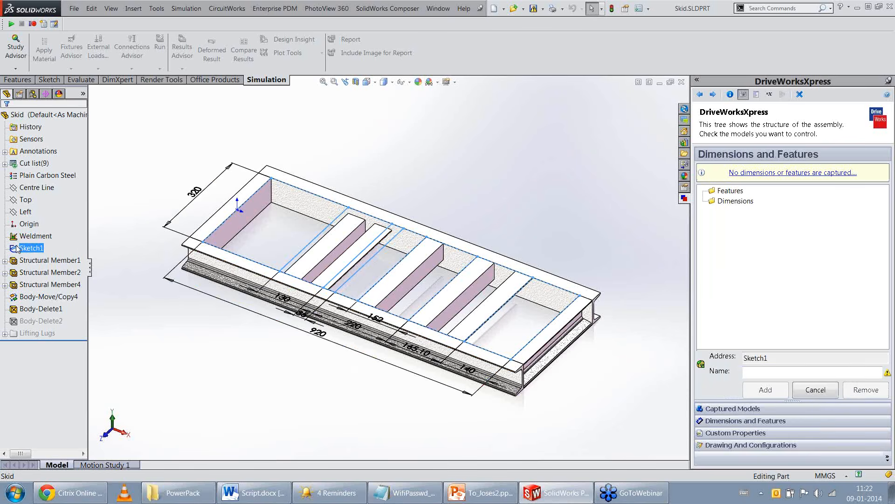
pyautogui.click(322, 333)
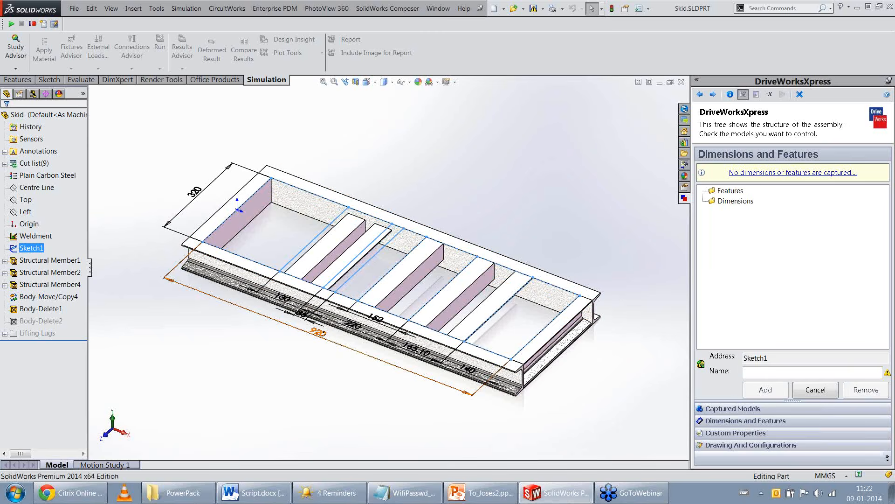
pyautogui.click(778, 373)
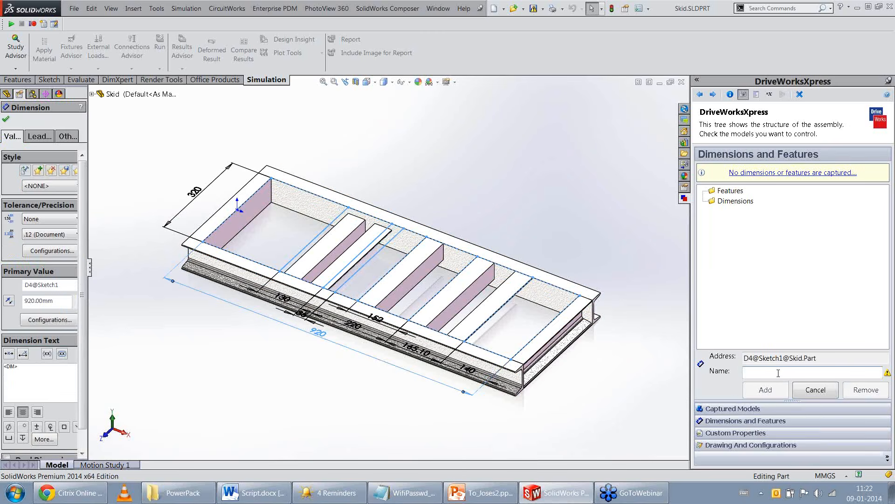
pyautogui.write('Le')
pyautogui.write('ngth')
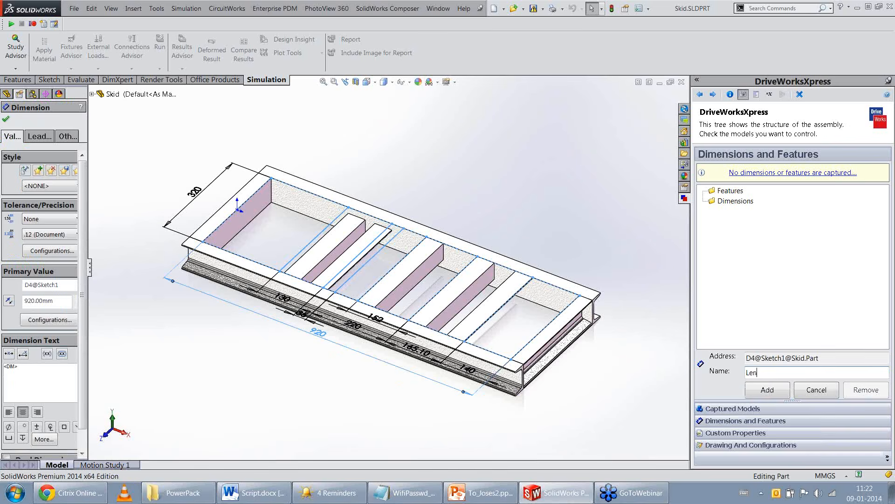
pyautogui.click(766, 390)
# Step: Capture the 320 mm dimension of the skid's Sketch1 under the name Width
pyautogui.click(195, 191)
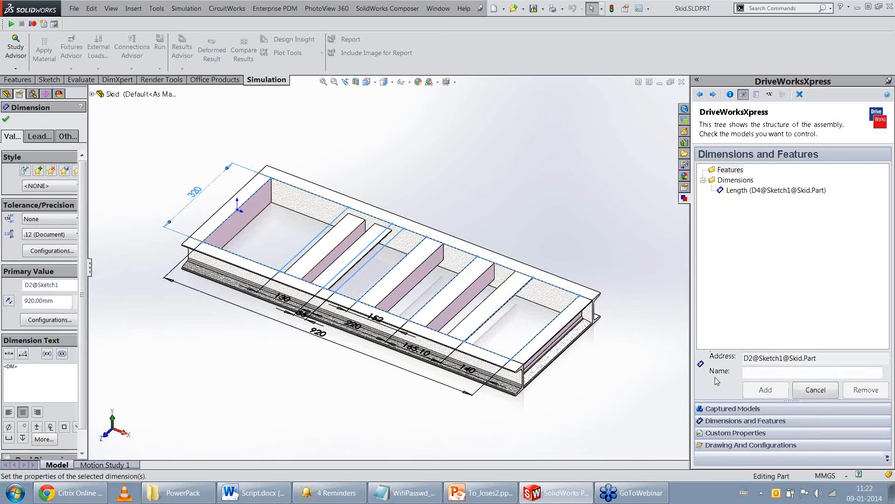
pyautogui.click(750, 373)
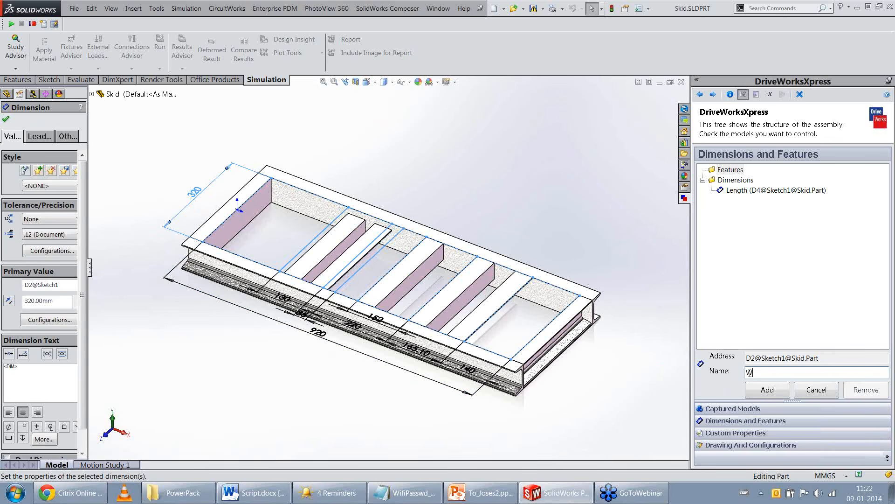
pyautogui.write('Width')
pyautogui.click(763, 390)
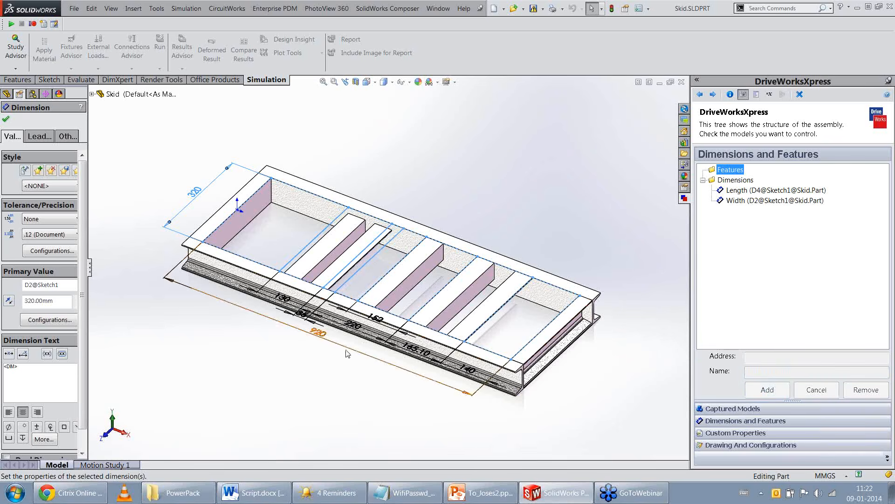
# Step: Capture the 35 mm dimension of the skid's Sketch1 as Spacing and close the dimension properties
pyautogui.click(301, 315)
pyautogui.click(780, 373)
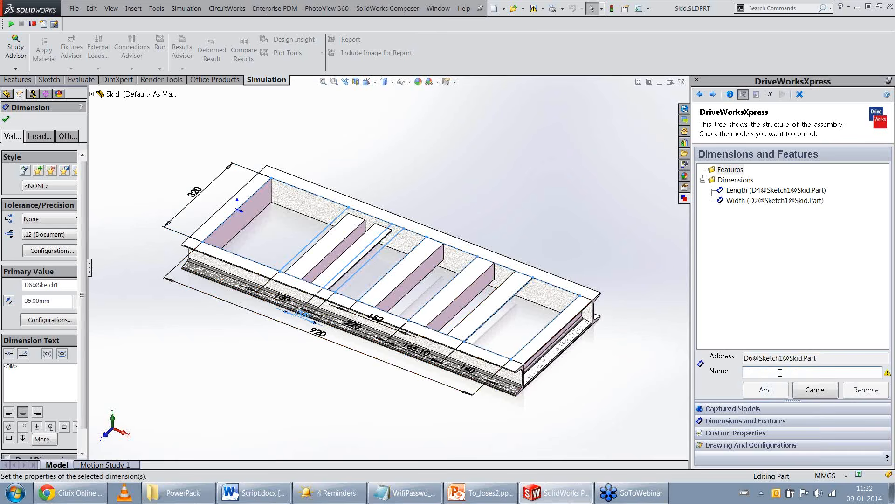
pyautogui.write('Sp')
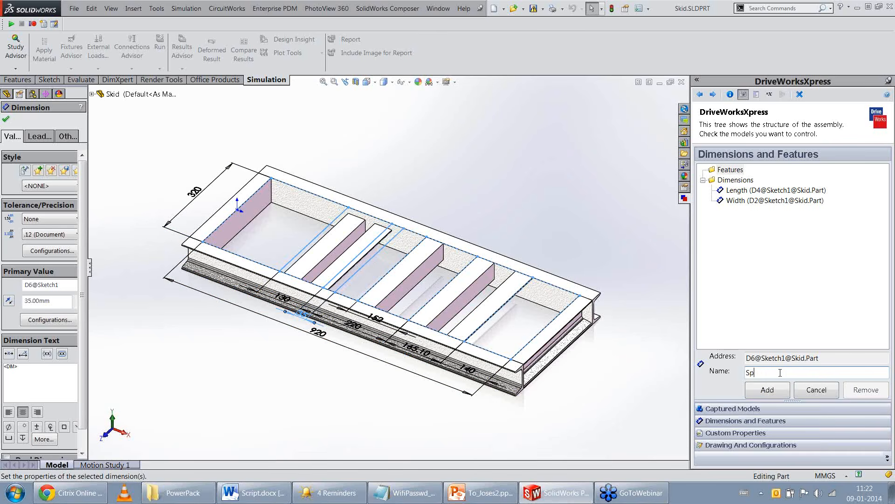
pyautogui.write('acing')
pyautogui.click(763, 391)
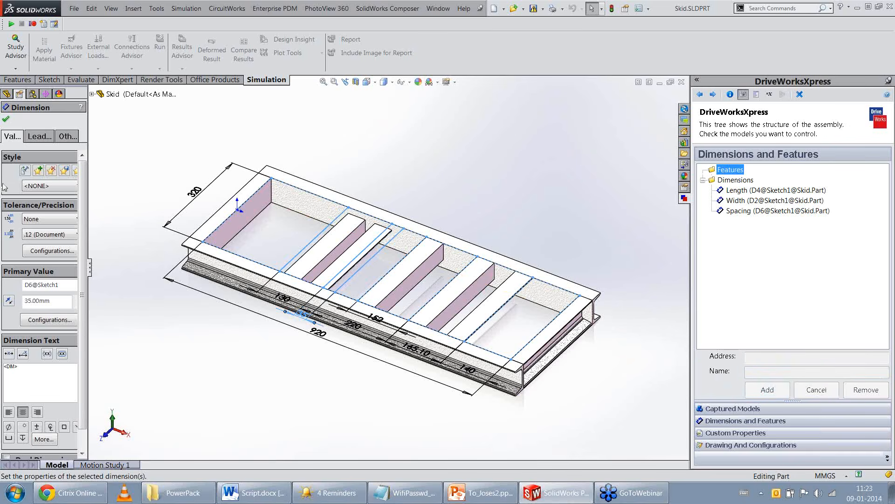
pyautogui.click(6, 119)
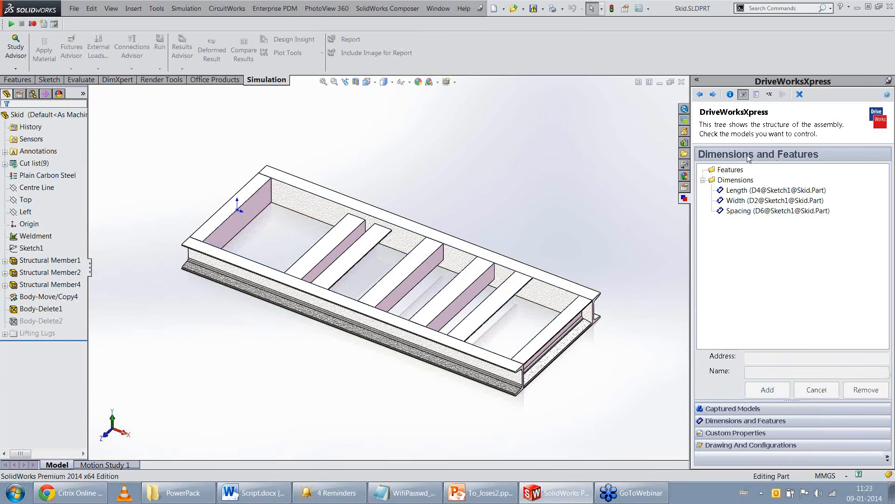
# Step: Capture the skid's Body-Delete1 feature under the name Pump Support
pyautogui.click(47, 310)
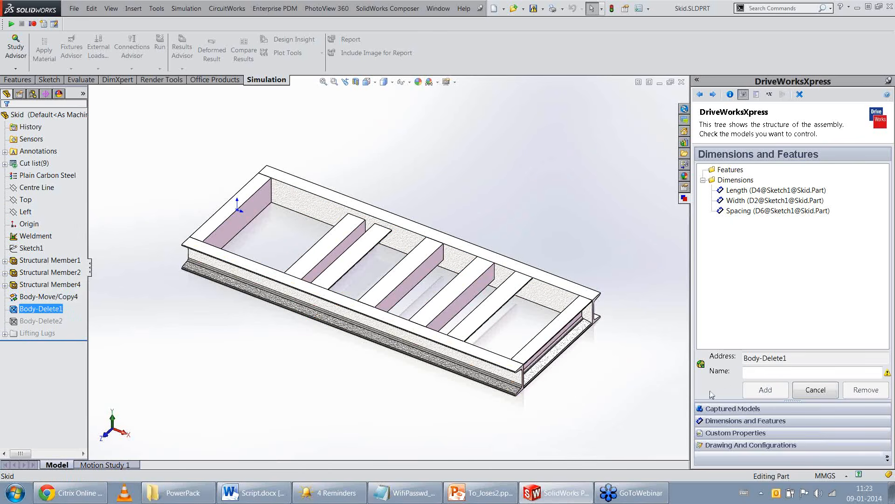
pyautogui.click(765, 373)
pyautogui.write('Pump')
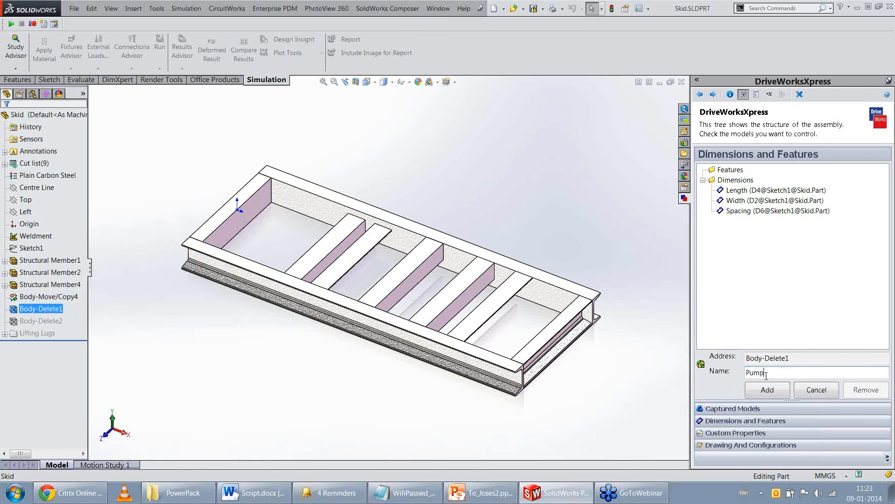
pyautogui.write(' Support')
pyautogui.click(782, 388)
# Step: Capture the skid's Body-Delete2 feature under the name Guard Support
pyautogui.keyDown('ctrl'); pyautogui.click(38, 321); pyautogui.keyUp('ctrl')
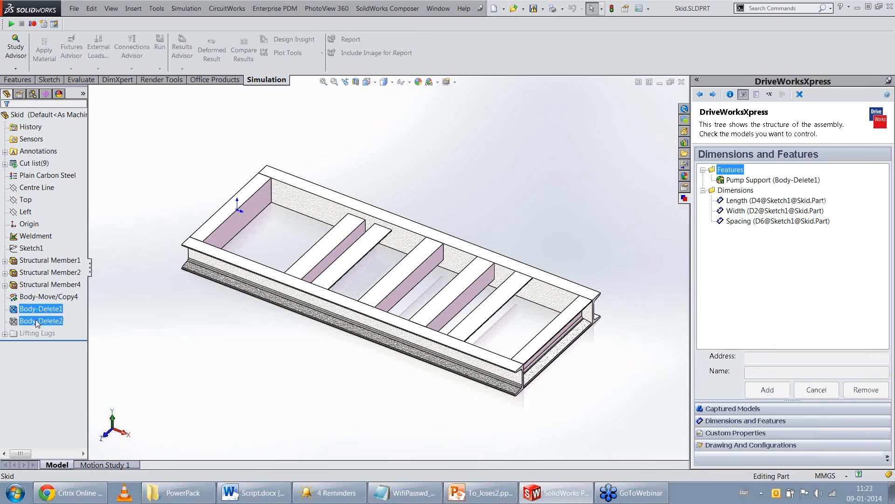
pyautogui.click(37, 322)
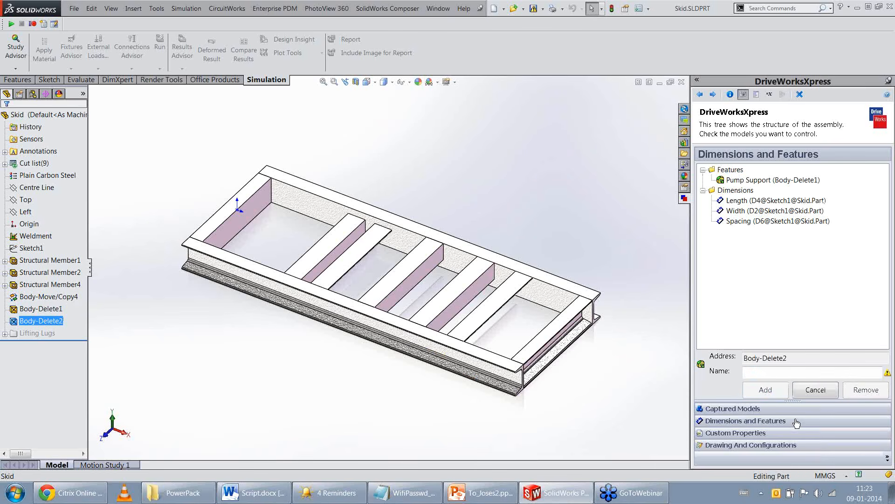
pyautogui.click(760, 371)
pyautogui.write('Gua')
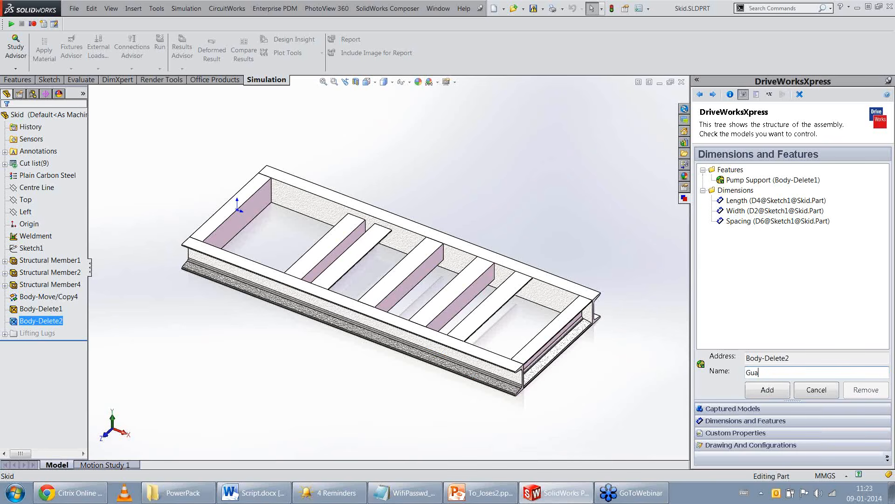
pyautogui.write('rd Support')
pyautogui.click(772, 391)
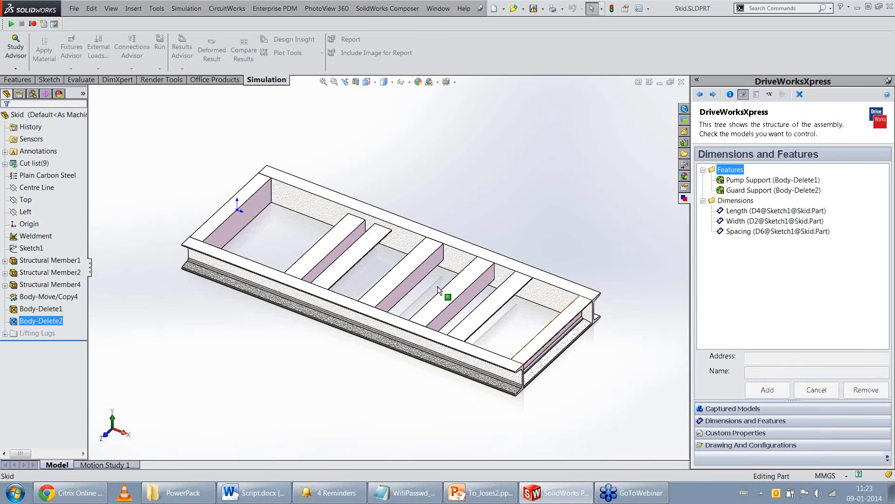
# Step: Capture the skid's Lifting Lugs folder as a controlled feature, keeping its own name
pyautogui.click(31, 333)
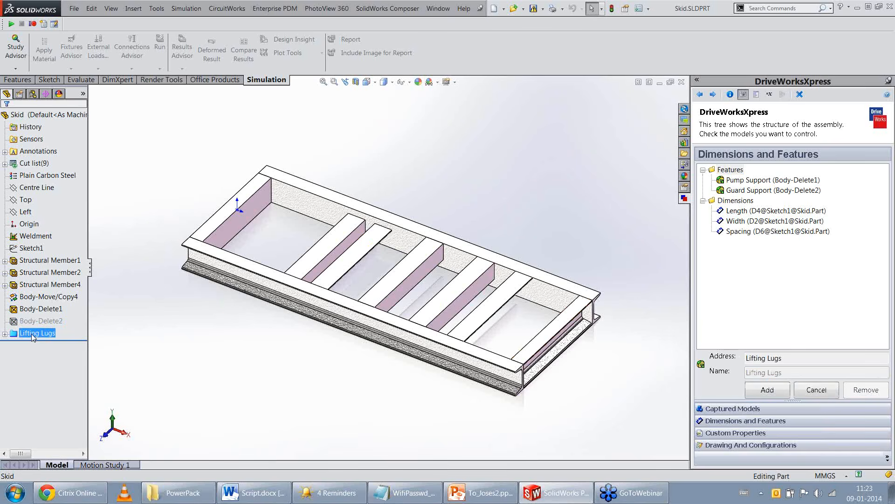
pyautogui.click(784, 391)
pyautogui.click(722, 171)
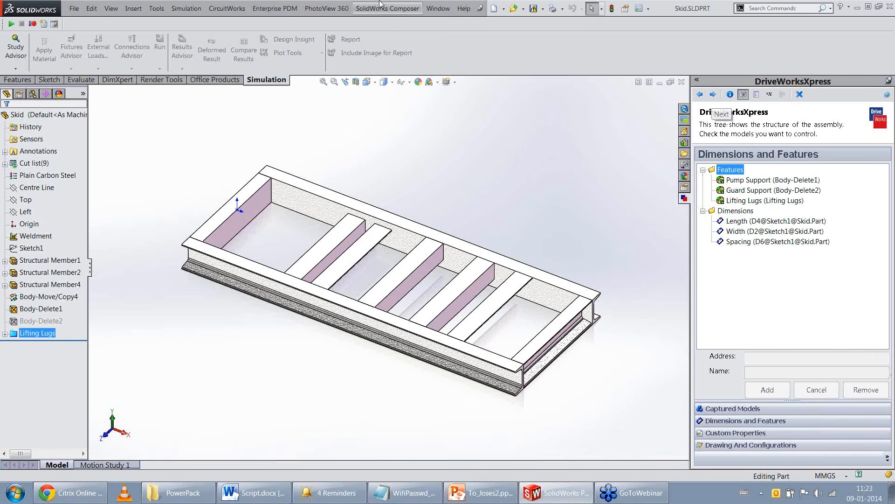
# Step: Return to the PowerPack assembly window and advance DriveWorksXpress to designing the input form
pyautogui.click(439, 8)
pyautogui.click(474, 133)
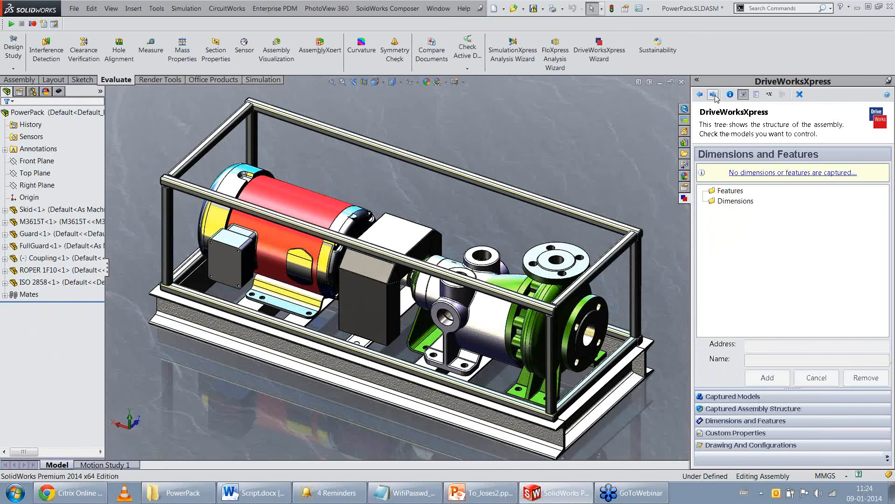
pyautogui.click(713, 94)
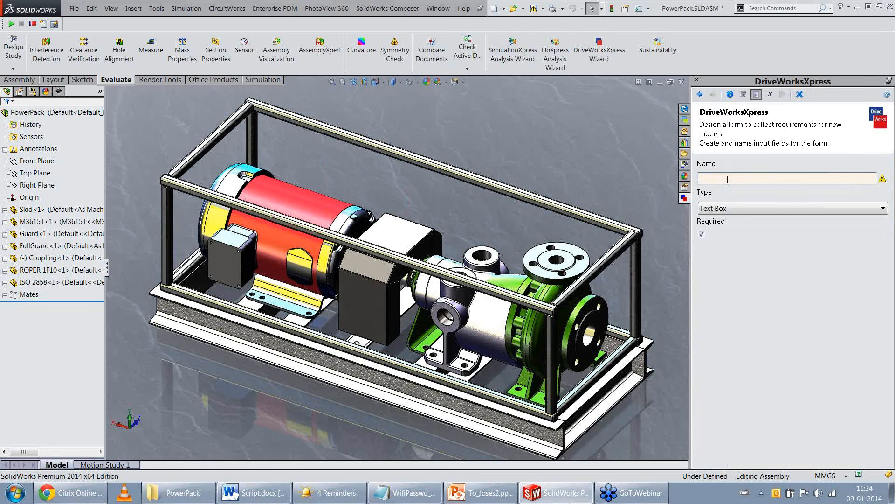
# Step: Add a required Text Box input named Job Number to the form
pyautogui.write('Jon')
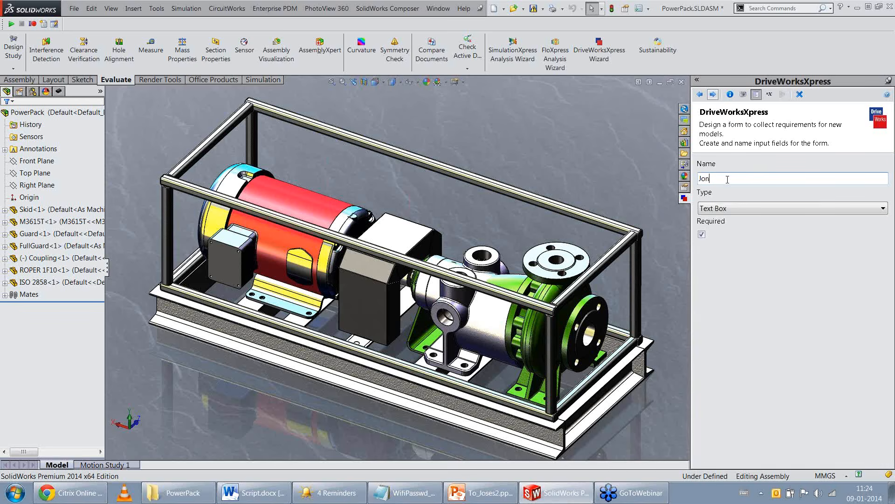
pyautogui.press('BackSpace')
pyautogui.write('b Number')
pyautogui.click(731, 210)
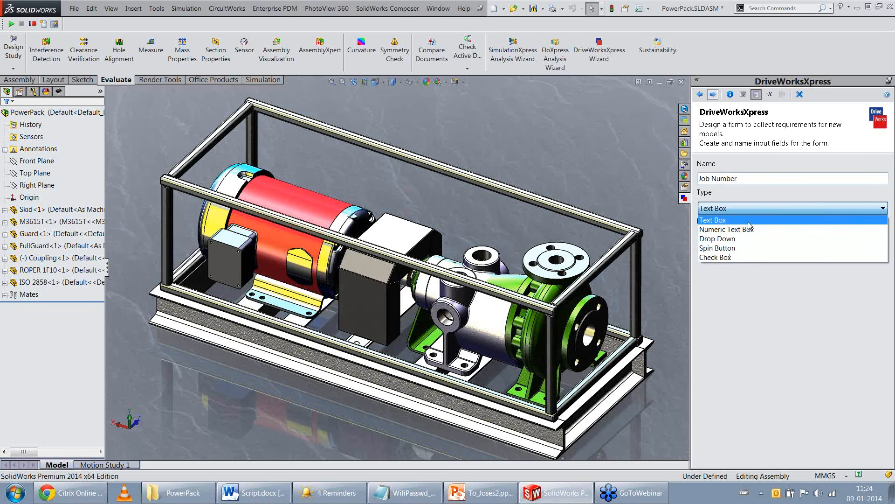
pyautogui.click(758, 189)
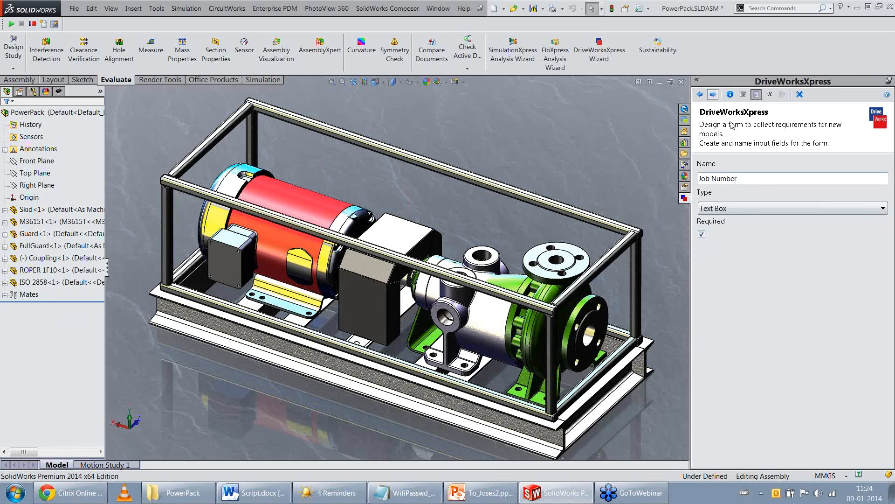
pyautogui.click(713, 95)
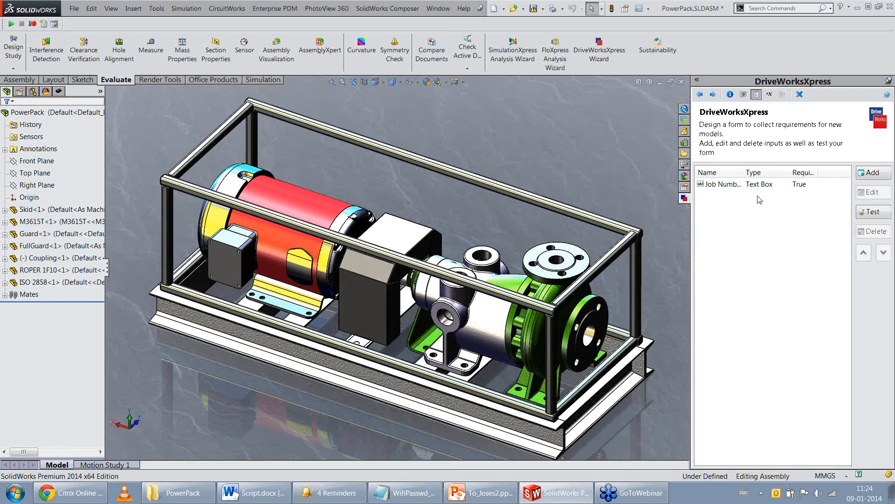
# Step: Create a new form input named Pump Type and set its type to Drop Down
pyautogui.click(873, 173)
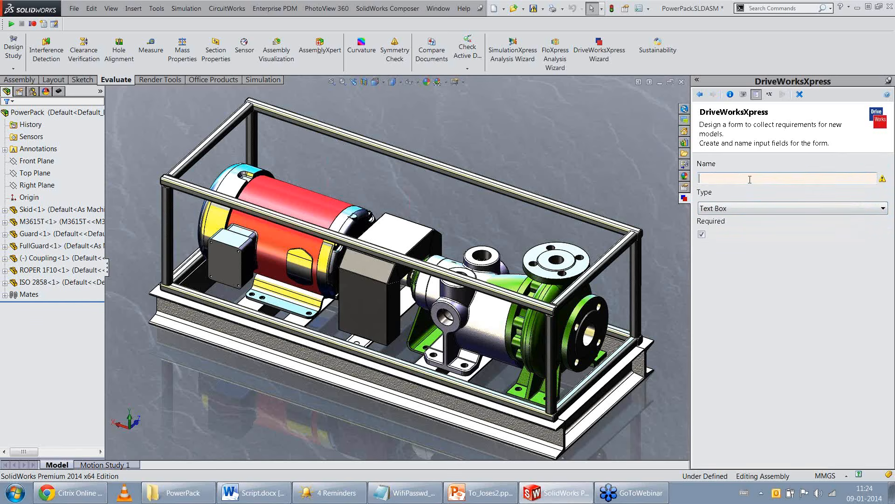
pyautogui.write('Pump')
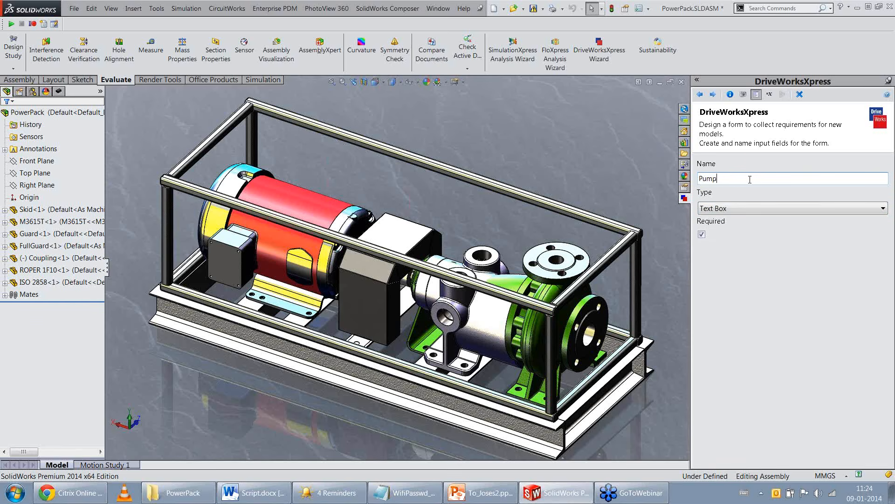
pyautogui.write(' Type')
pyautogui.click(813, 210)
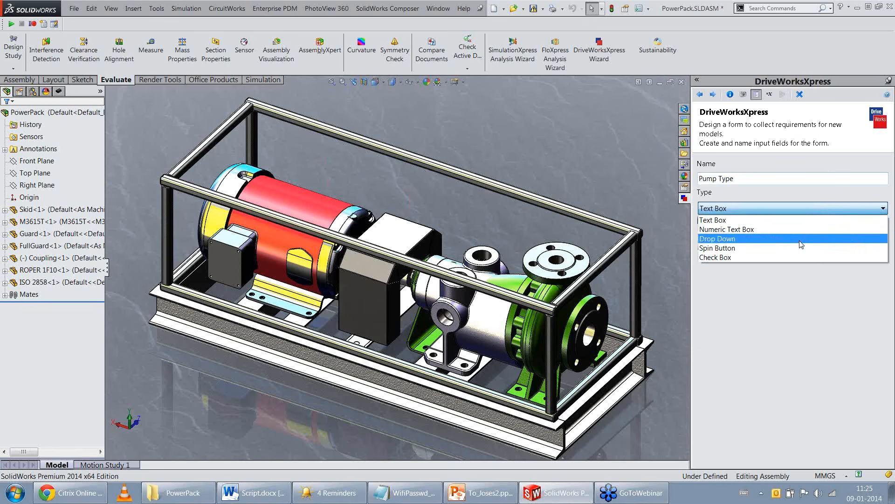
pyautogui.click(767, 238)
# Step: Enter ISO 2858 and ROPER 1F10 as the Pump Type options and save the input
pyautogui.click(724, 276)
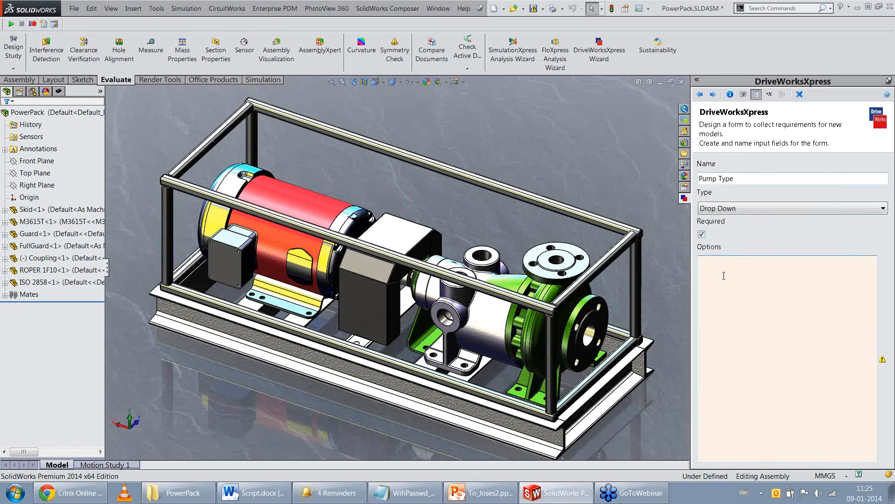
pyautogui.press('capslock')
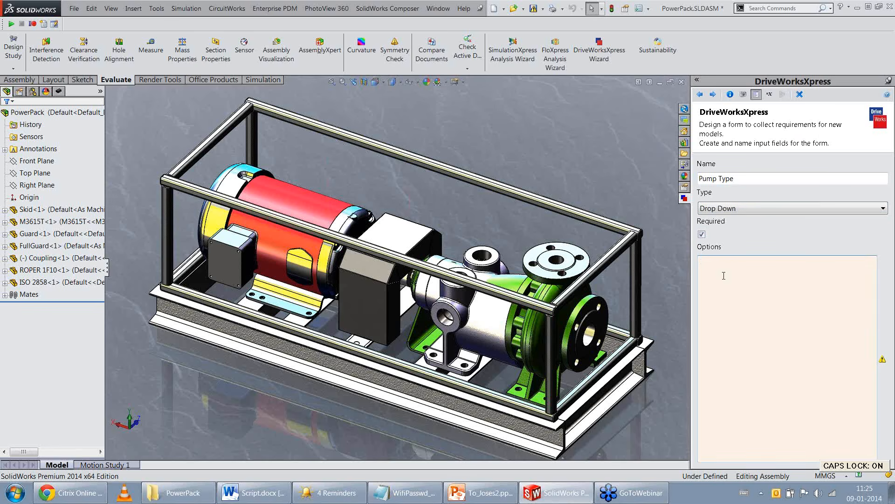
pyautogui.write('ISO')
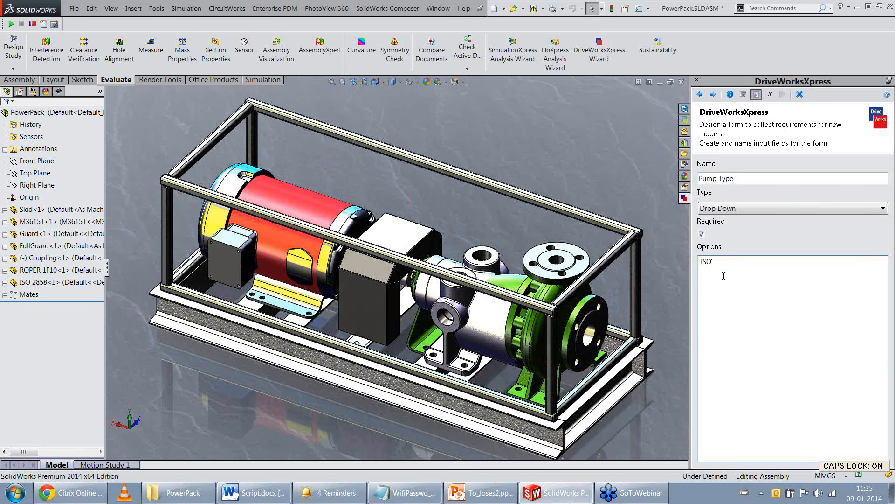
pyautogui.write(' 2858')
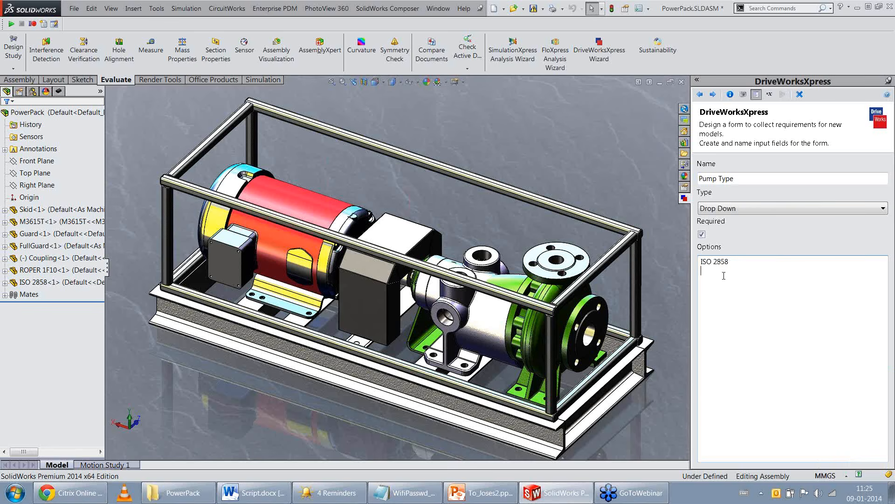
pyautogui.press('Return')
pyautogui.write('ROPER 1F10')
pyautogui.click(714, 94)
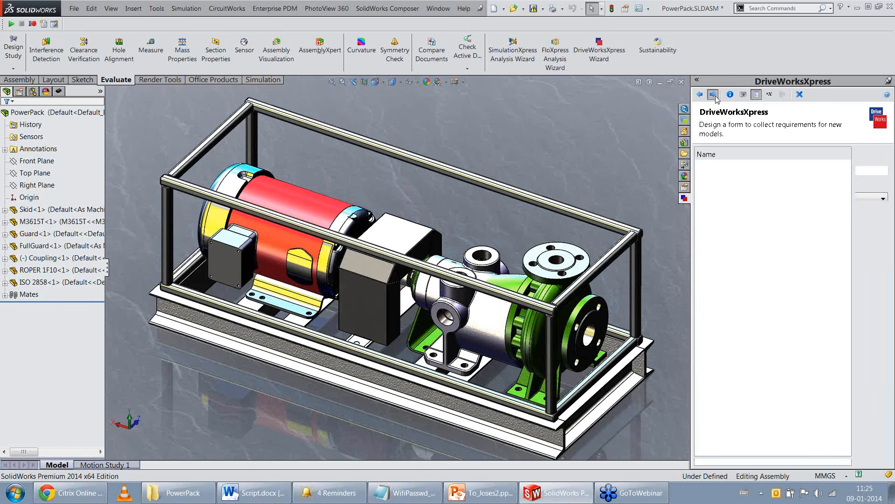
# Step: Test the form with its Job Number and Pump Type fields, and return to the list of inputs
pyautogui.click(874, 215)
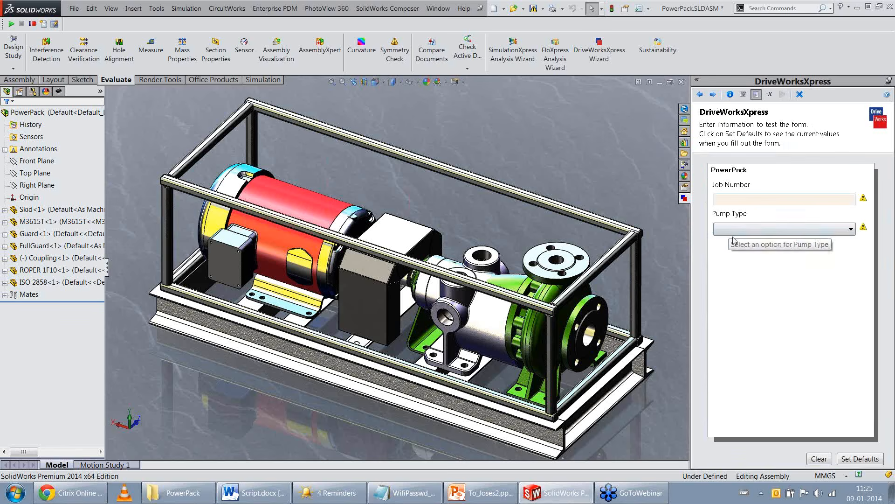
pyautogui.click(699, 95)
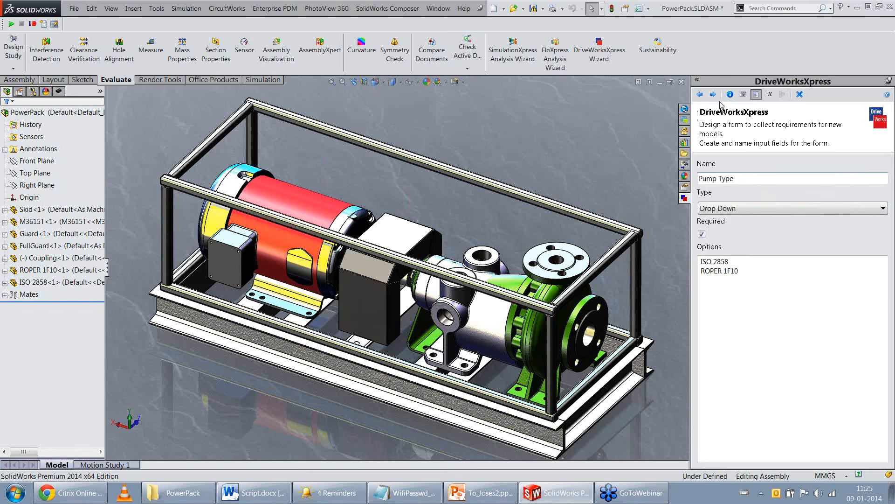
pyautogui.click(712, 94)
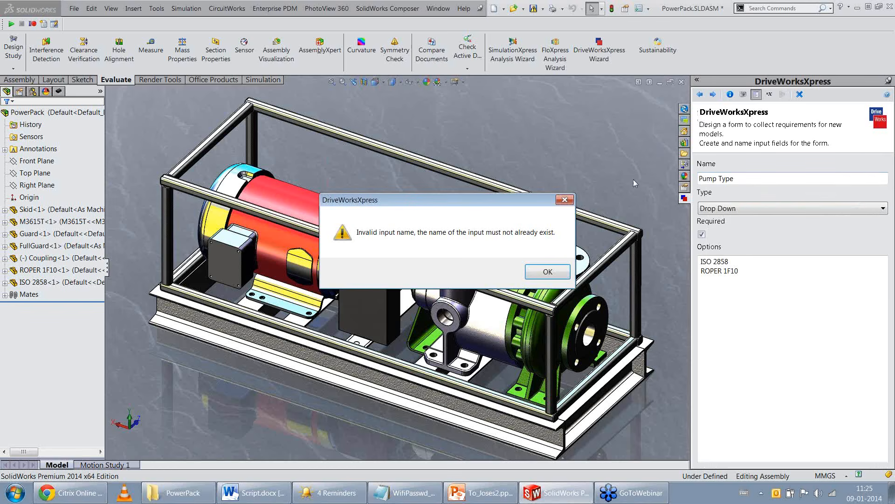
pyautogui.click(548, 271)
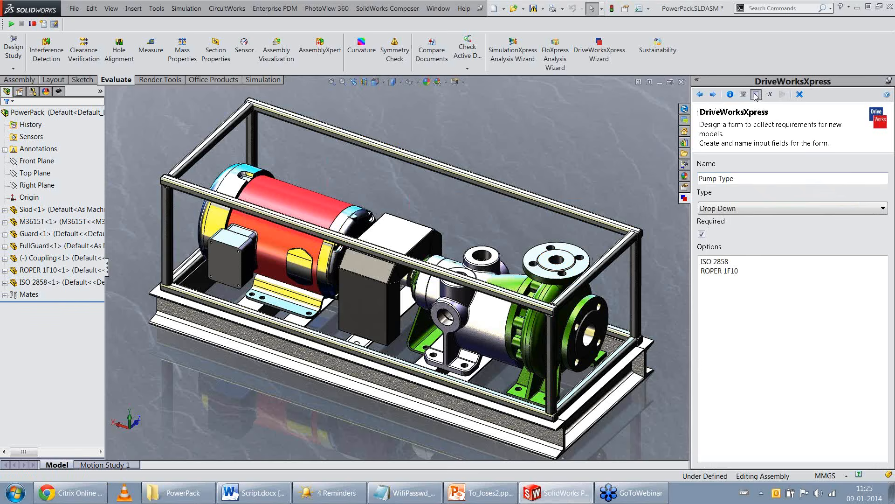
pyautogui.click(713, 94)
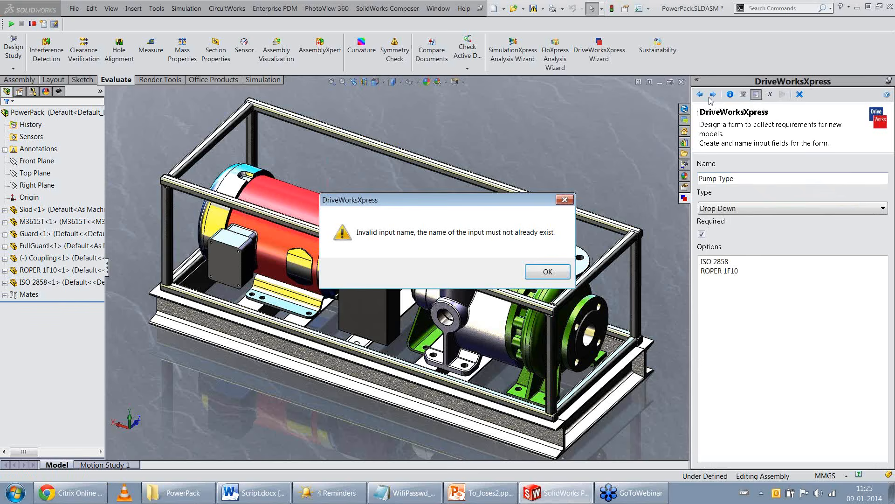
pyautogui.click(548, 272)
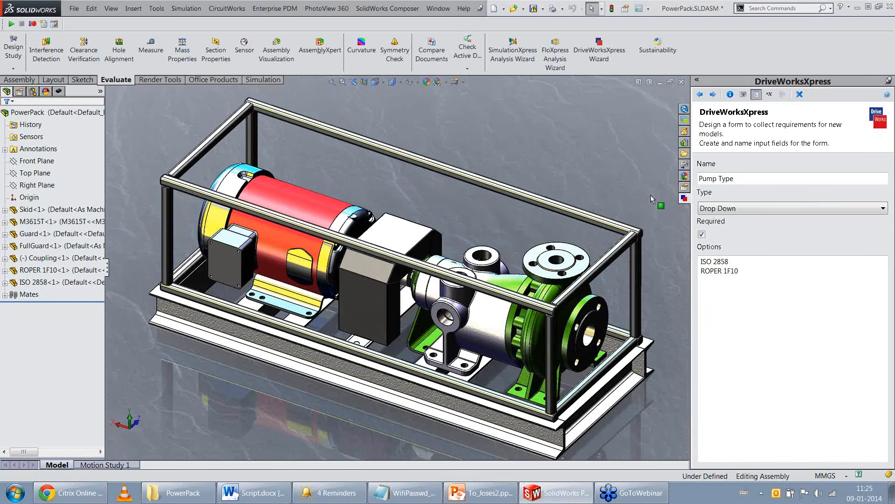
pyautogui.click(701, 94)
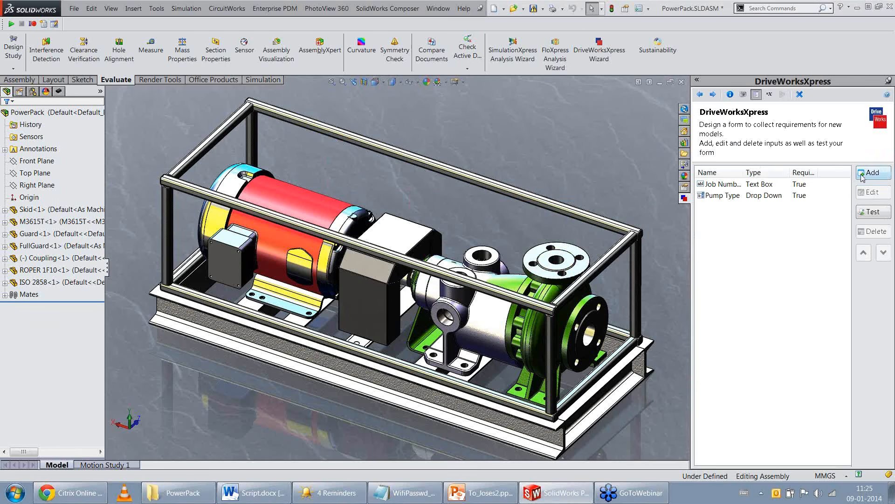
# Step: Create a new form input named Motor Type and set its type to Drop Down
pyautogui.click(861, 175)
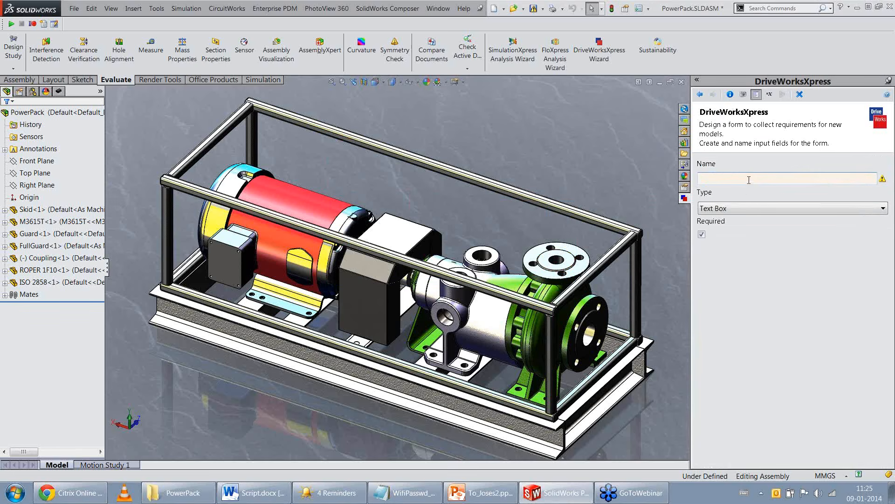
pyautogui.click(749, 180)
pyautogui.write('mOTOR')
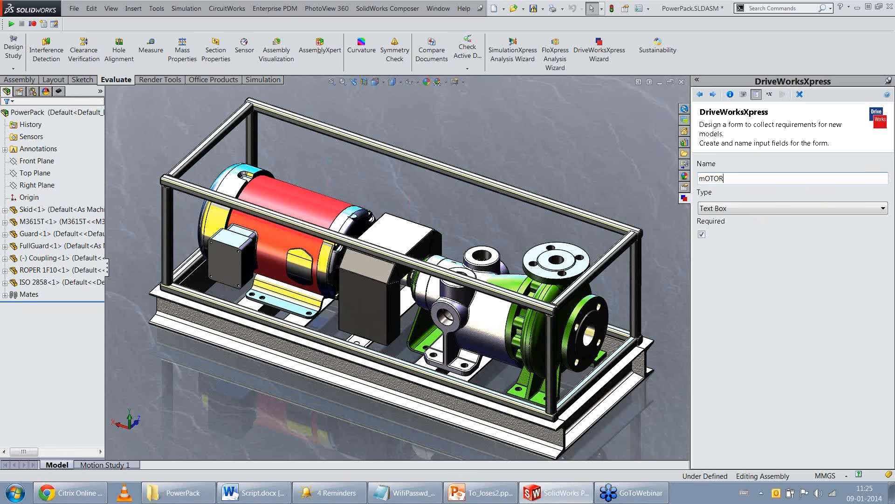
pyautogui.press('BackSpace')
pyautogui.press('BackSpace')
pyautogui.press('BackSpace')
pyautogui.press('BackSpace')
pyautogui.press('BackSpace')
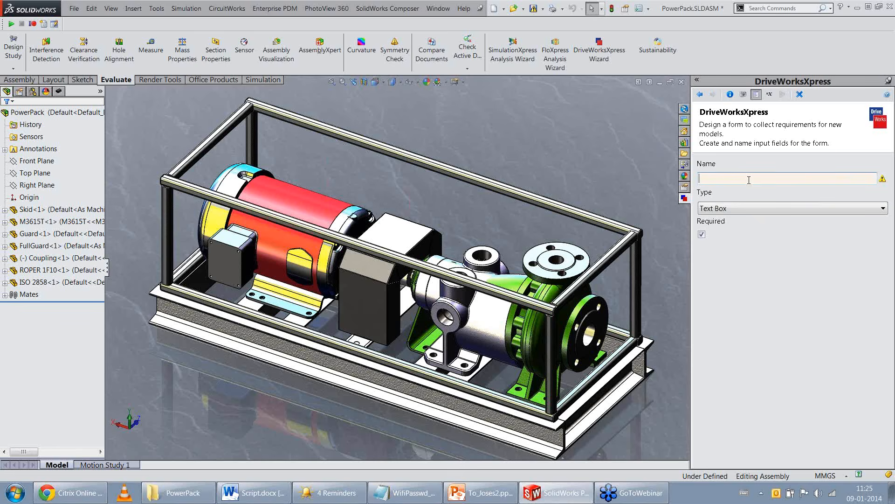
pyautogui.press('capslock')
pyautogui.write('Mo')
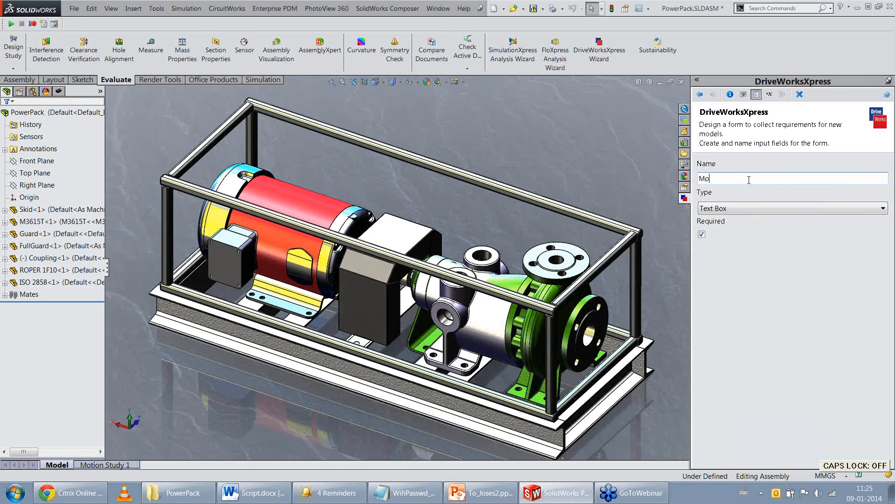
pyautogui.write('tor ')
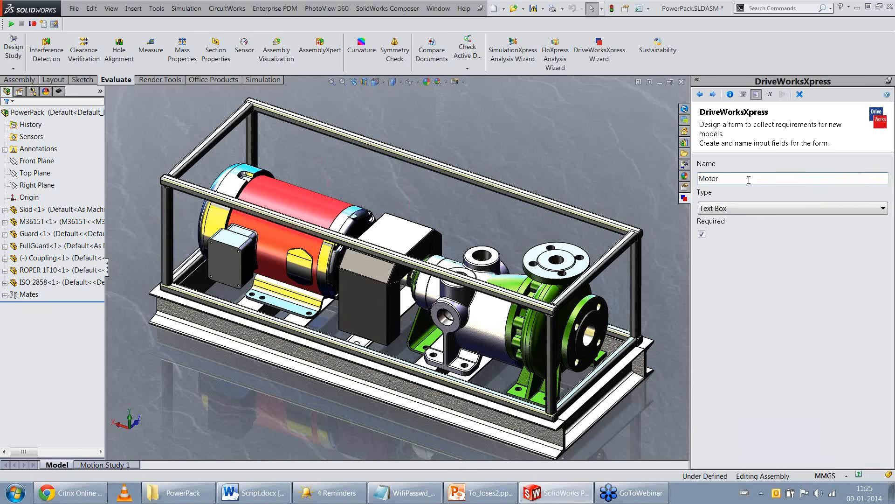
pyautogui.write('Typer')
pyautogui.click(746, 208)
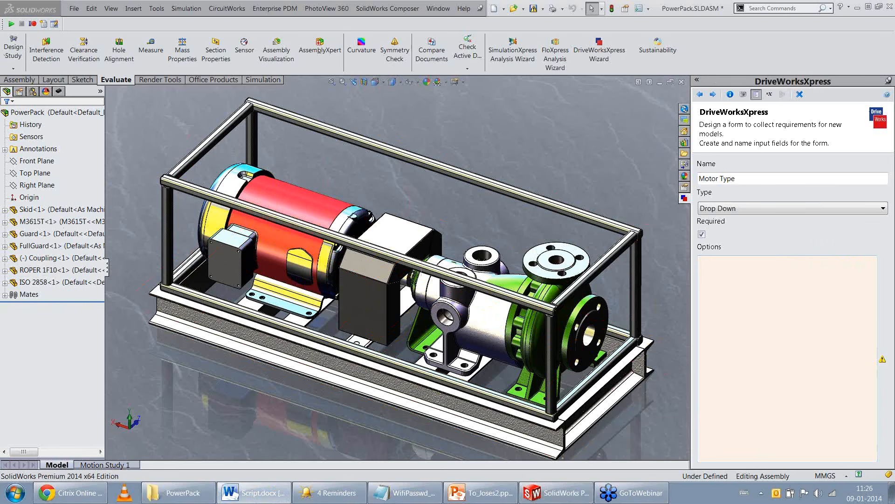
# Step: Enter M3615T, FM3615T, CM3615T, CFM3615T, 3HM3615T and C3HM3615T as the Motor Type options without leading hyphens, and save the input
pyautogui.click(859, 370)
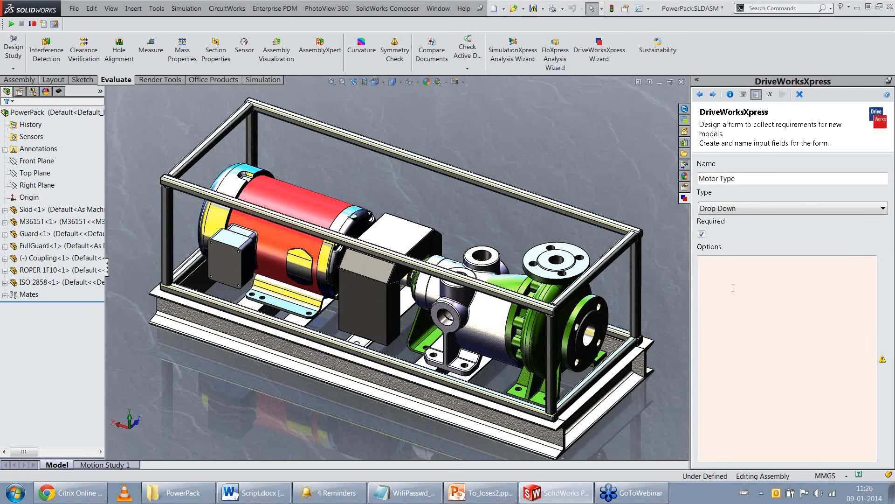
pyautogui.write('M3615T -FM3615T -CM3615T -CFM3615T -3HM3615T -C3HM3615T')
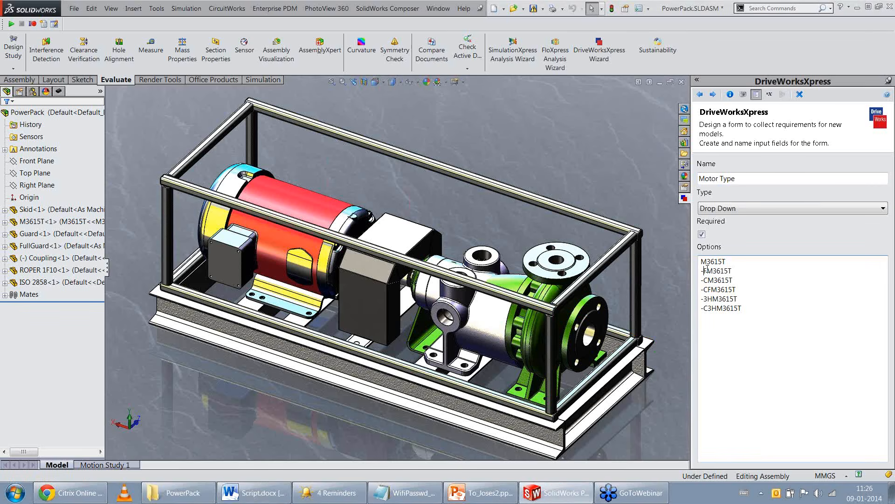
pyautogui.press('BackSpace')
pyautogui.click(705, 280)
pyautogui.press('BackSpace')
pyautogui.click(704, 289)
pyautogui.press('BackSpace')
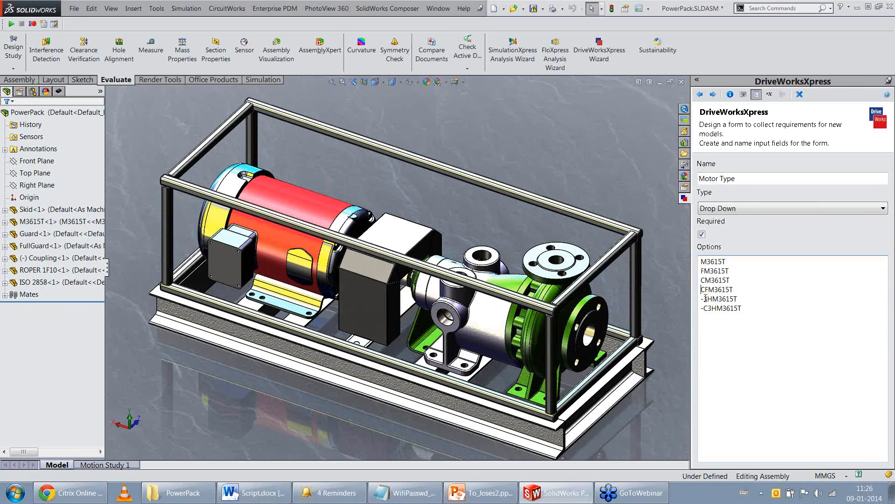
pyautogui.press('BackSpace')
pyautogui.click(705, 308)
pyautogui.press('BackSpace')
pyautogui.click(714, 95)
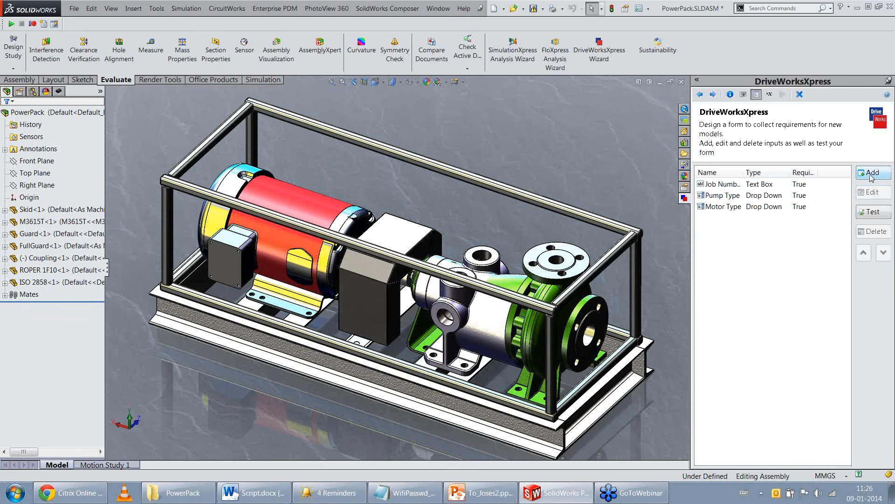
# Step: Create a Numeric Text Box input named Width with a minimum value of 320 and a maximum of 450, and save it
pyautogui.click(871, 174)
pyautogui.write('Width')
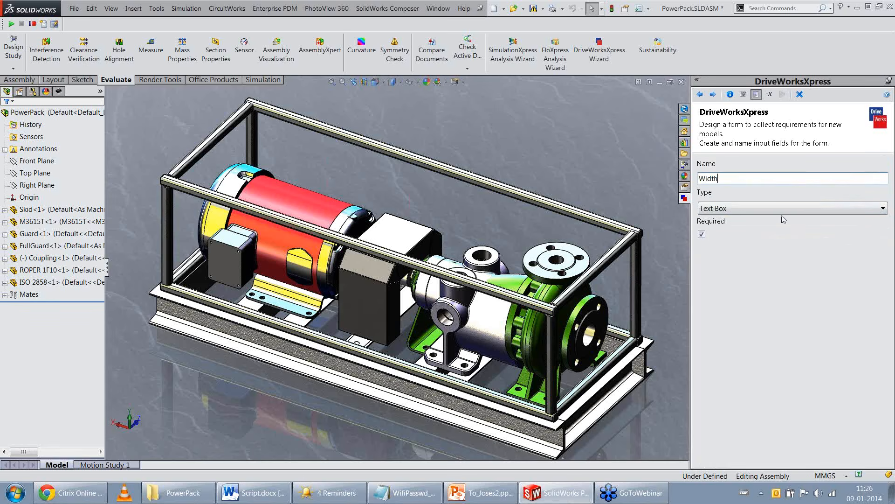
pyautogui.click(744, 210)
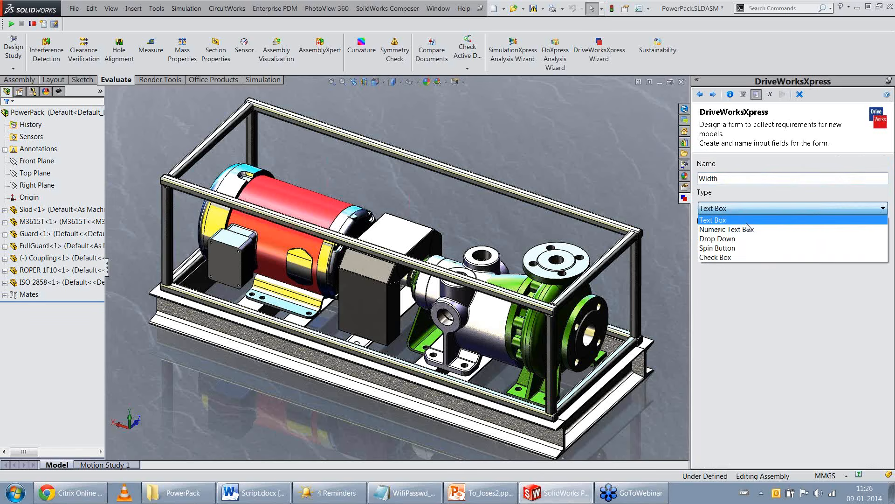
pyautogui.click(745, 225)
pyautogui.click(725, 260)
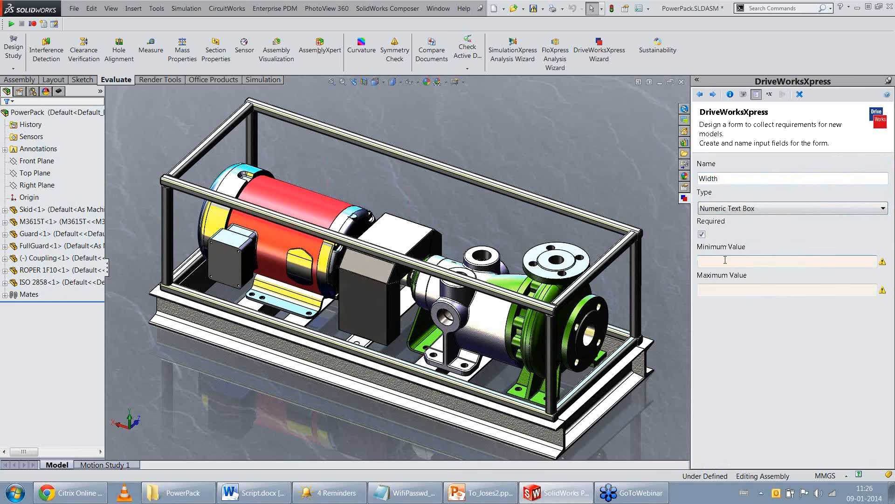
pyautogui.write('320')
pyautogui.click(752, 289)
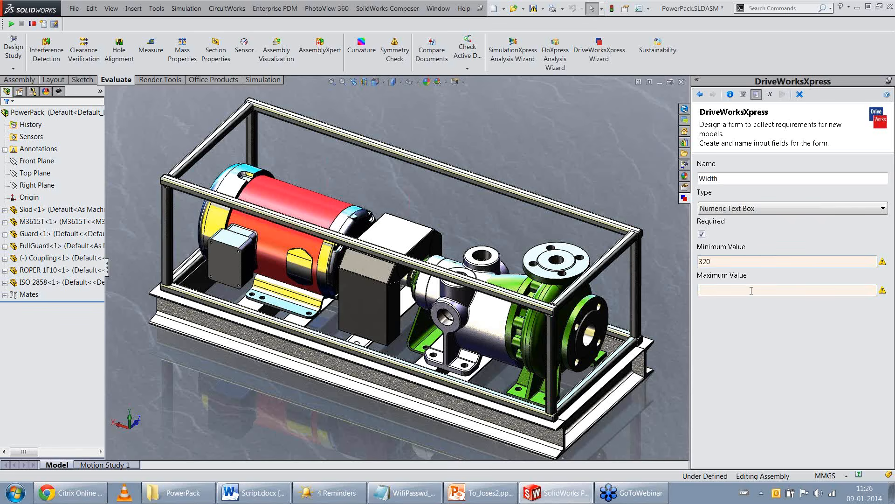
pyautogui.write('450')
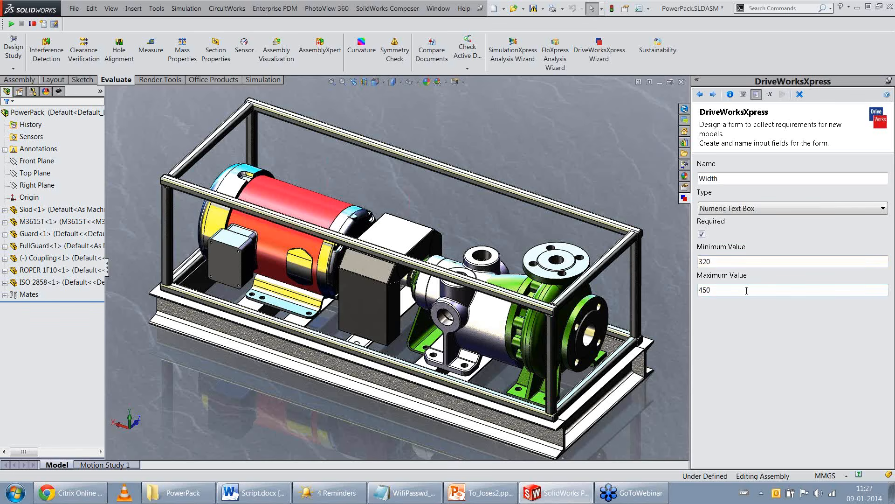
pyautogui.click(713, 94)
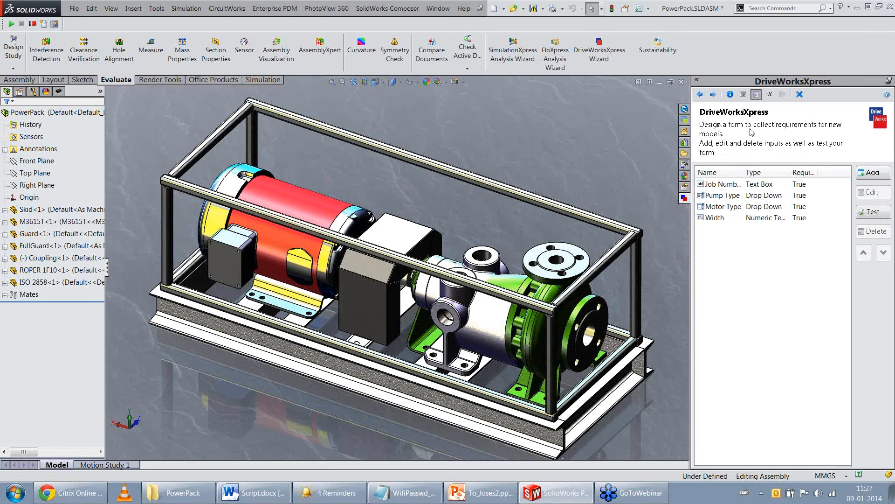
# Step: Create a Check Box input named Full Guard Required and save it to the form
pyautogui.click(869, 175)
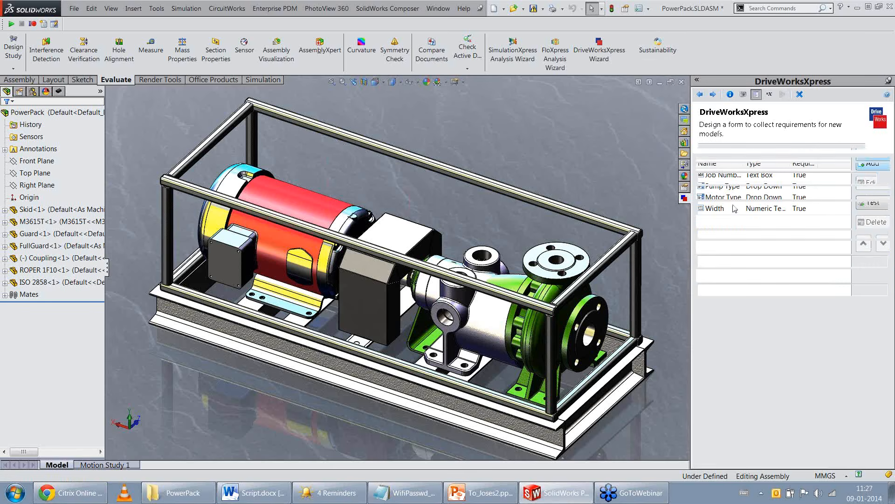
pyautogui.click(731, 210)
pyautogui.click(733, 260)
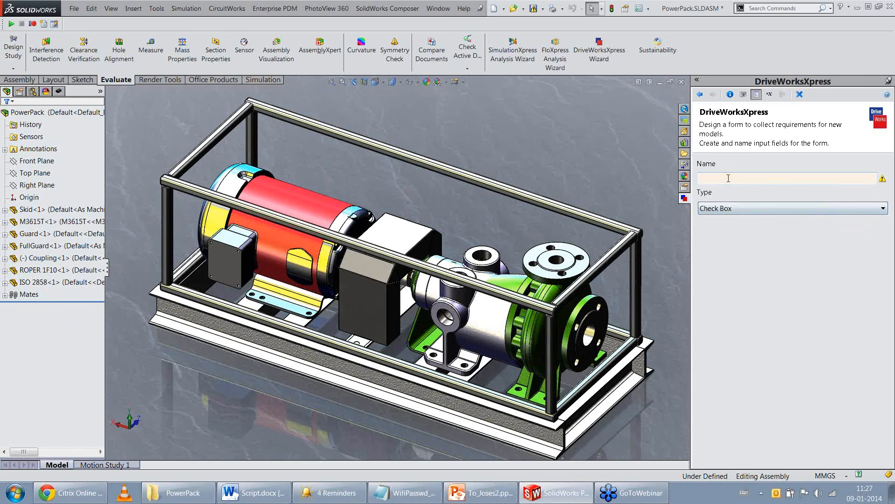
pyautogui.click(728, 178)
pyautogui.write('Full ')
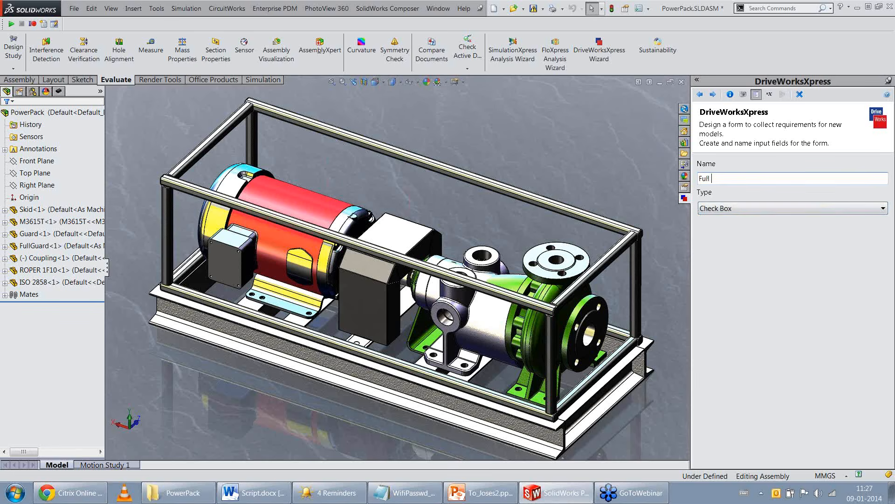
pyautogui.write('GFy')
pyautogui.write('uard Re')
pyautogui.write('quired')
pyautogui.click(712, 93)
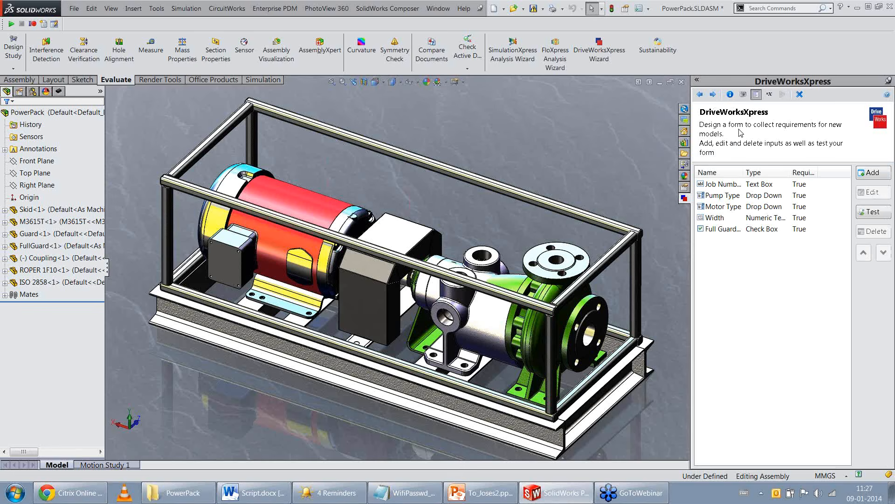
# Step: Test the form, check the options offered for Pump Type and Motor Type, and return to the list of inputs
pyautogui.click(873, 212)
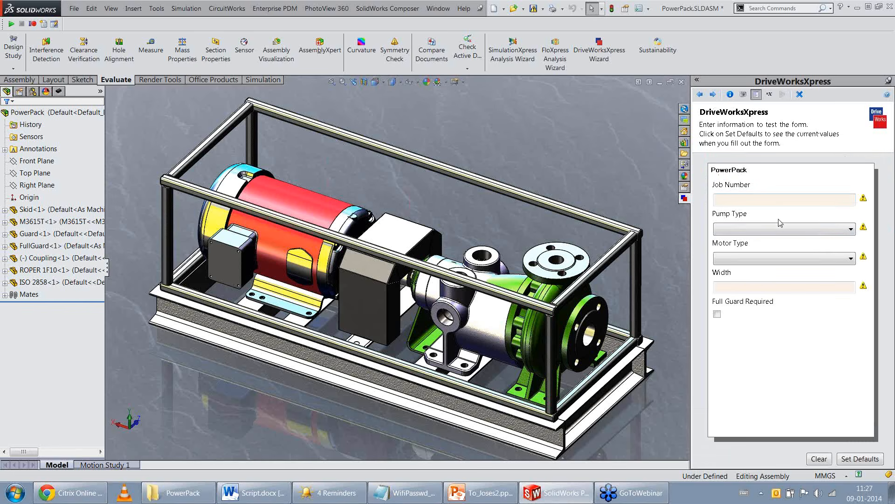
pyautogui.click(777, 231)
pyautogui.click(776, 230)
pyautogui.click(765, 259)
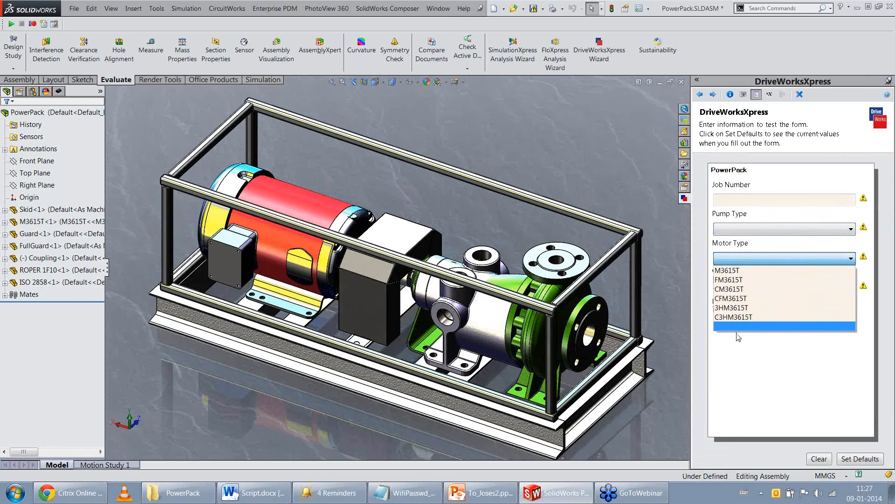
pyautogui.click(752, 259)
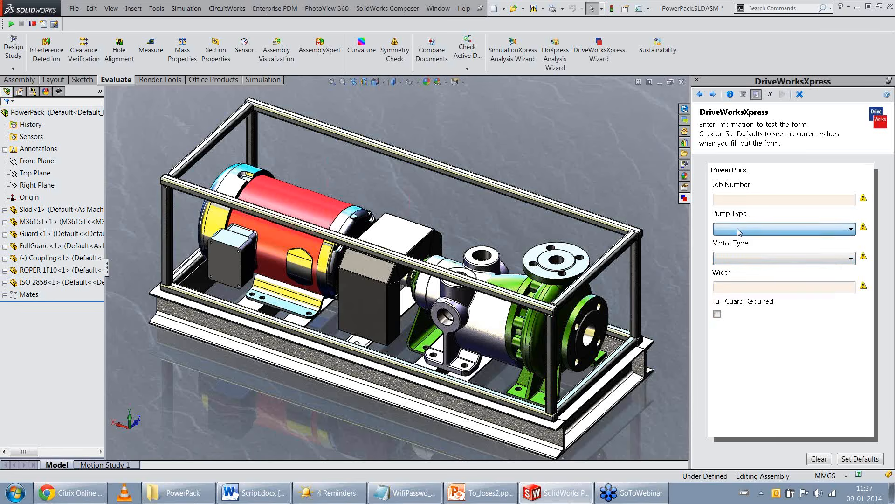
pyautogui.click(713, 95)
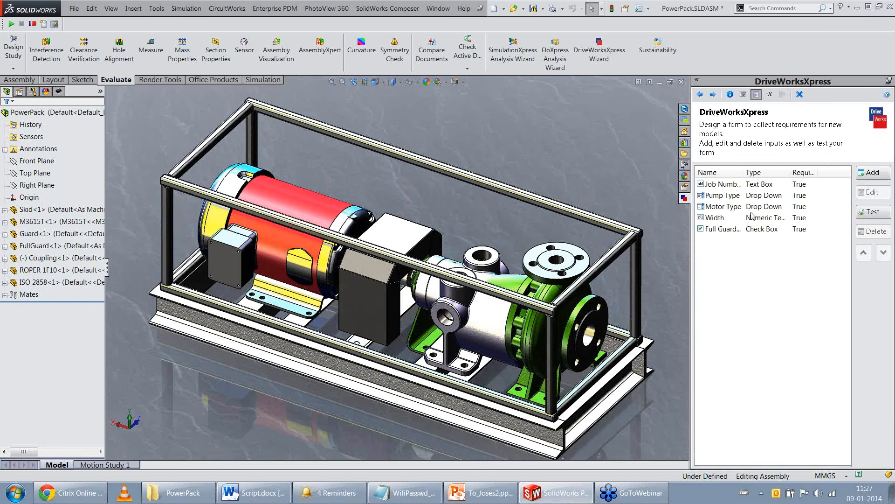
# Step: Open the Motor Type input for editing, review its options, and return to the list of inputs
pyautogui.click(725, 207)
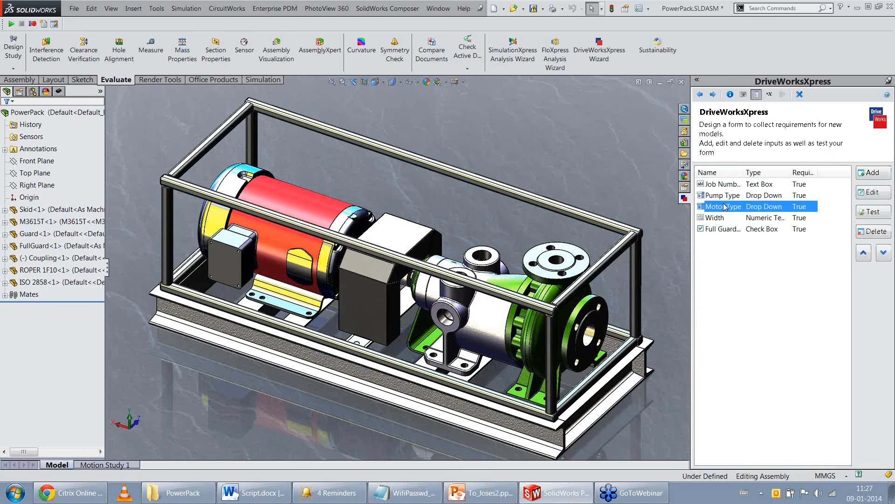
pyautogui.click(872, 192)
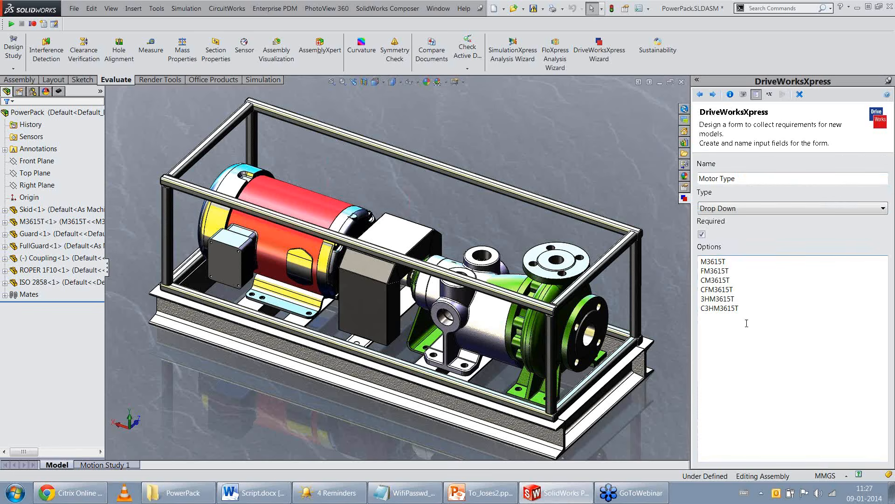
pyautogui.click(712, 94)
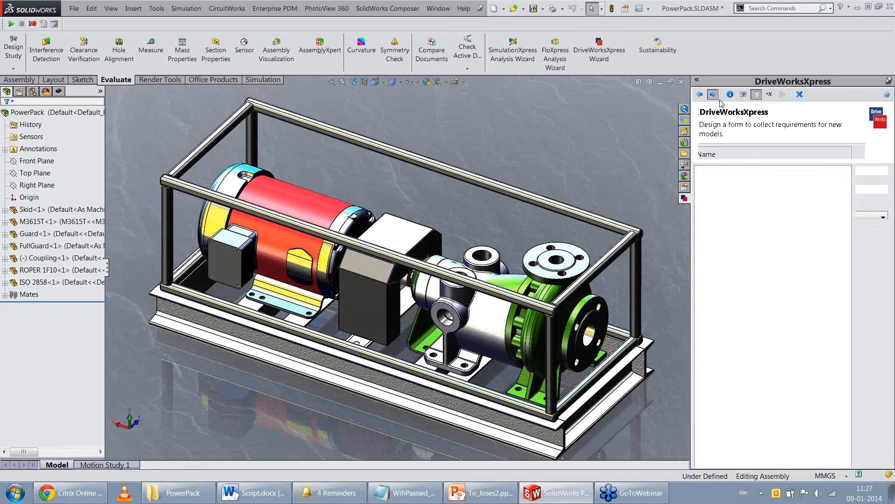
# Step: Test the form again, recheck the Motor Type and Pump Type choices, and go back to the inputs list
pyautogui.click(873, 211)
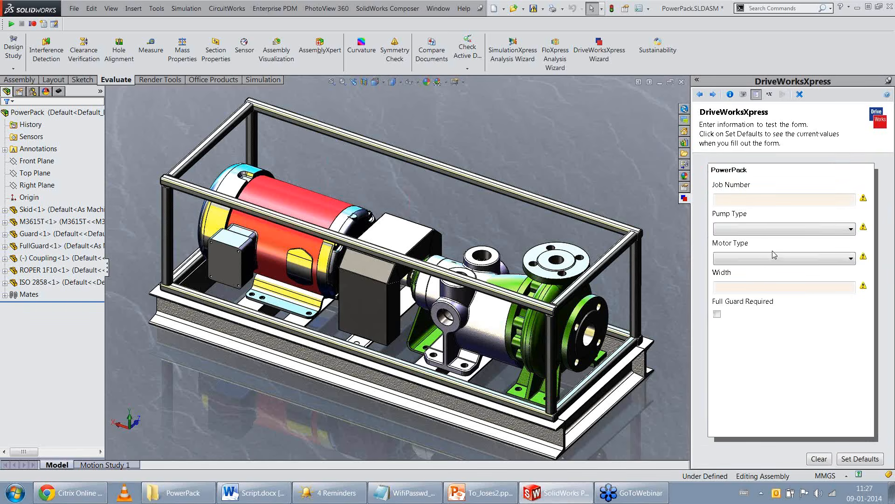
pyautogui.click(767, 258)
pyautogui.click(756, 230)
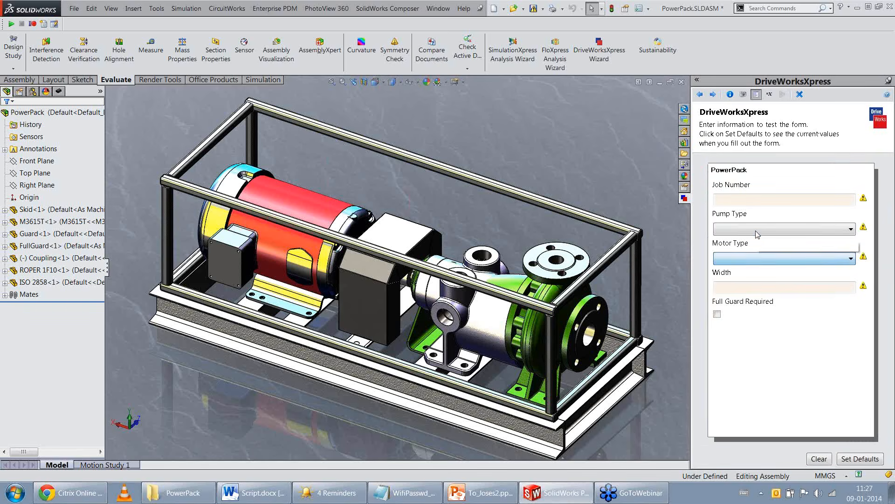
pyautogui.click(756, 230)
pyautogui.click(757, 229)
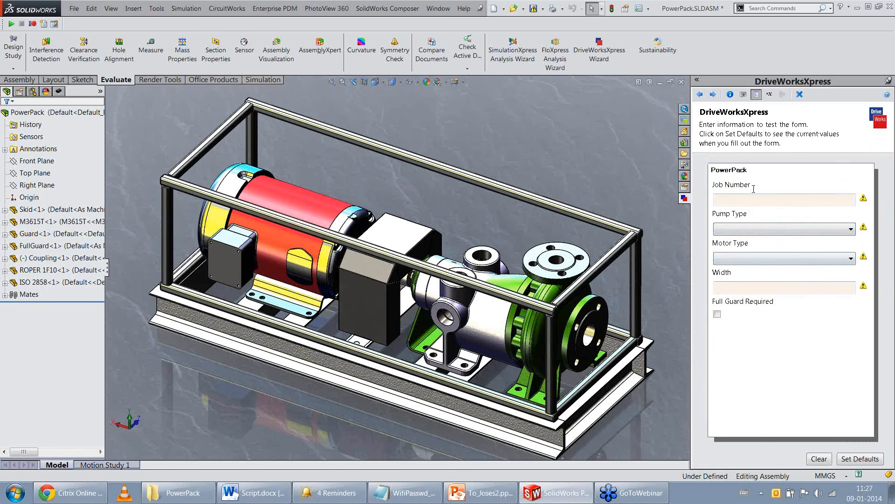
pyautogui.click(715, 95)
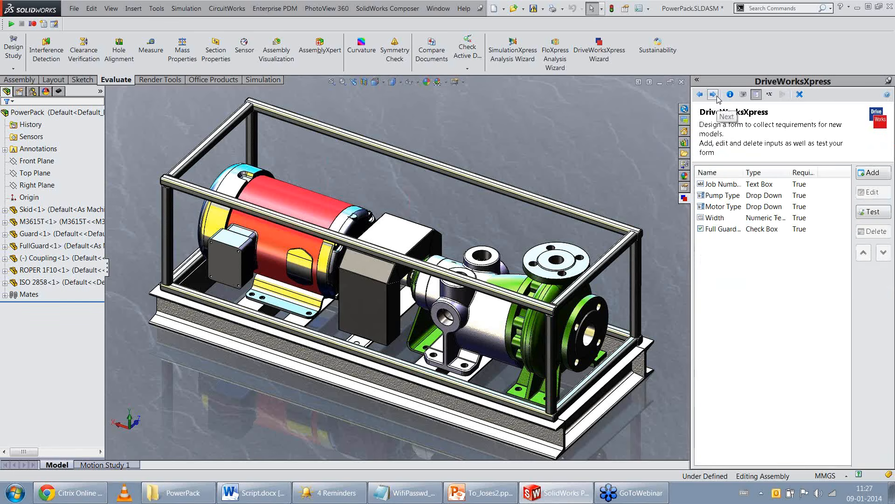
# Step: Proceed to the rules stage, select all rule types for editing, and show the list of missing rules with enough width to read it
pyautogui.click(714, 95)
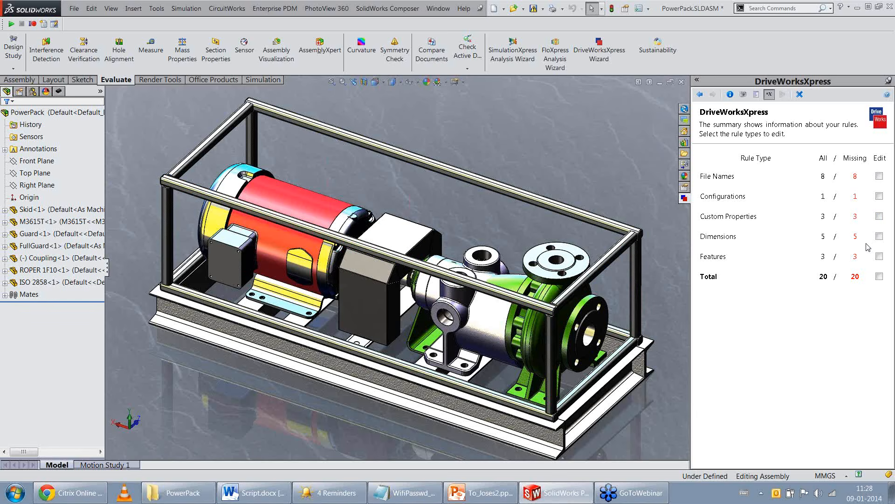
pyautogui.click(878, 277)
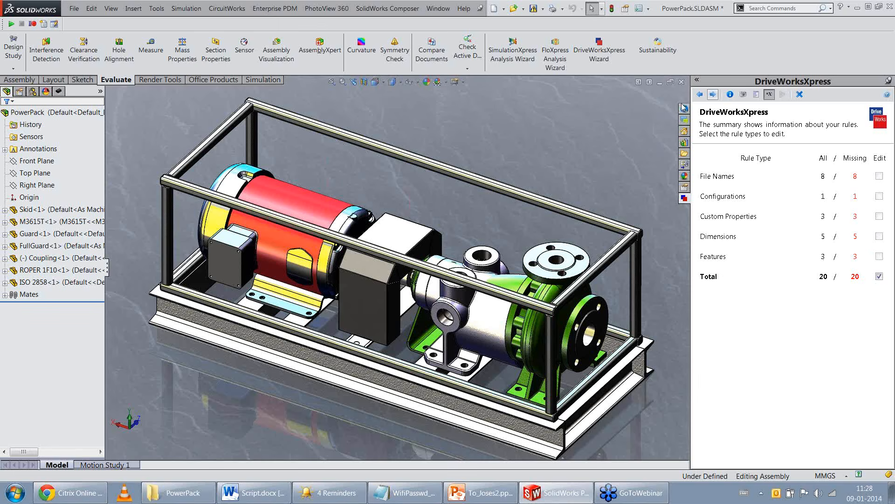
pyautogui.click(712, 94)
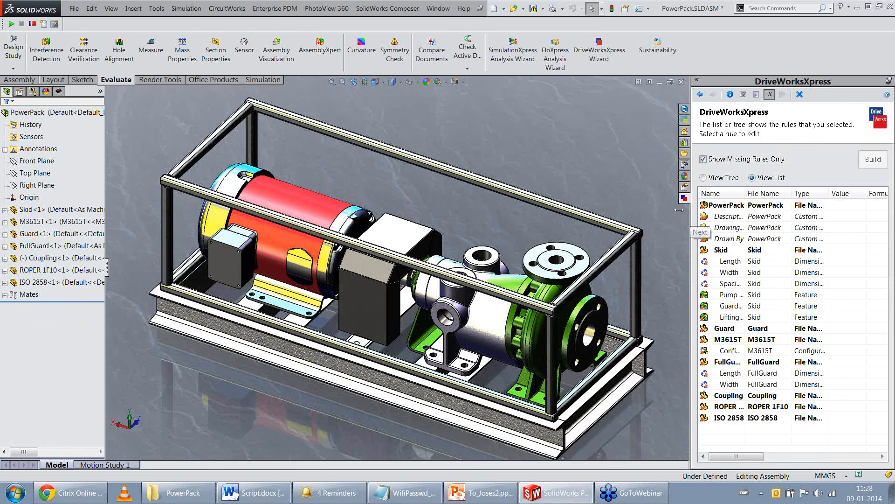
pyautogui.moveTo(645, 212); pyautogui.dragTo(638, 212)
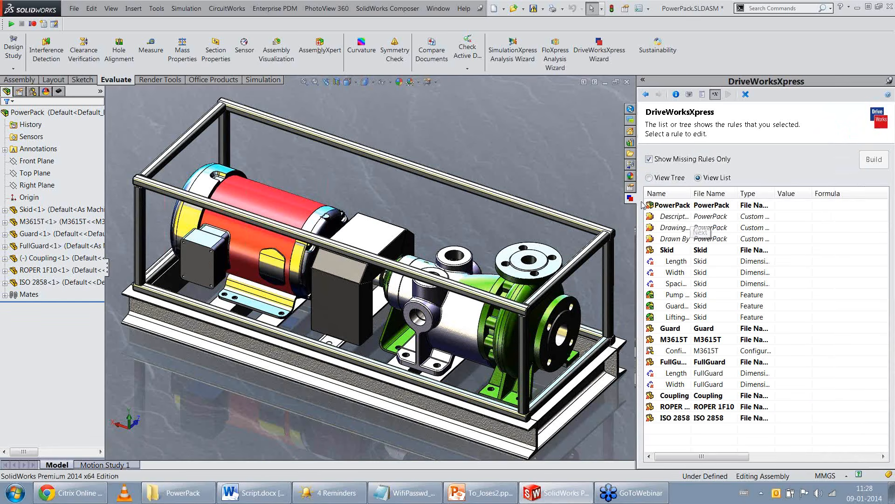
# Step: Build the file name rule for the PowerPack assembly using the JobNumber input and save the rule
pyautogui.doubleClick(722, 209)
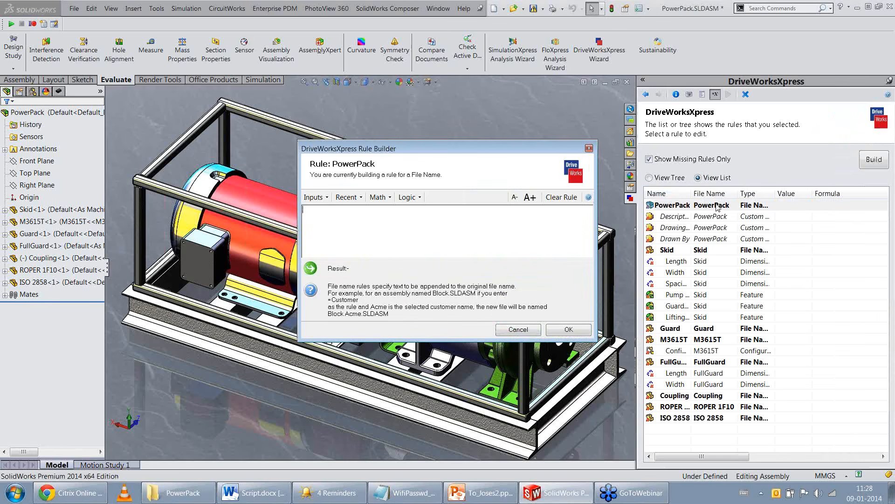
pyautogui.click(315, 197)
pyautogui.click(333, 210)
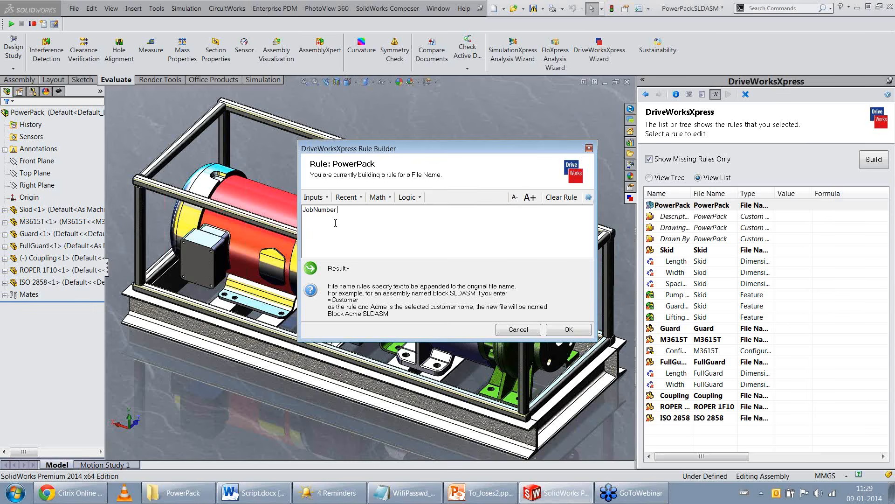
pyautogui.click(569, 330)
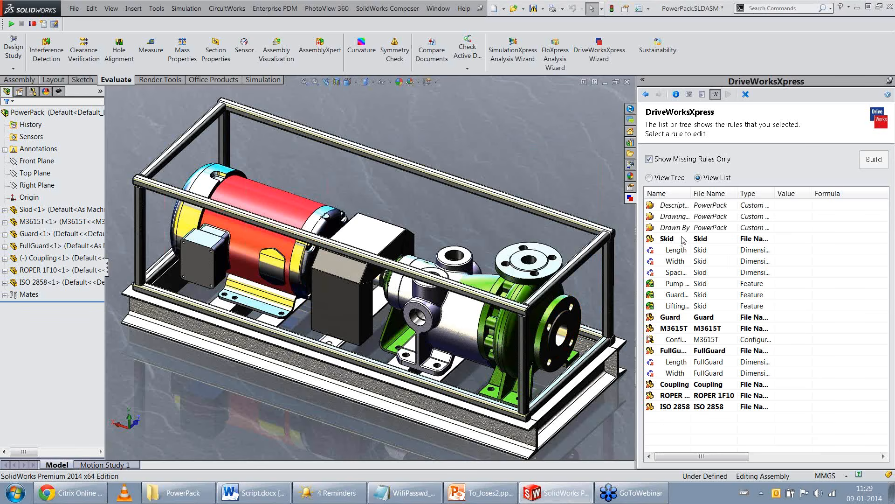
# Step: Begin the file name rule for the ISO 2858 component with an IF function whose condition is PumpType ="ISO 2858"
pyautogui.click(677, 407)
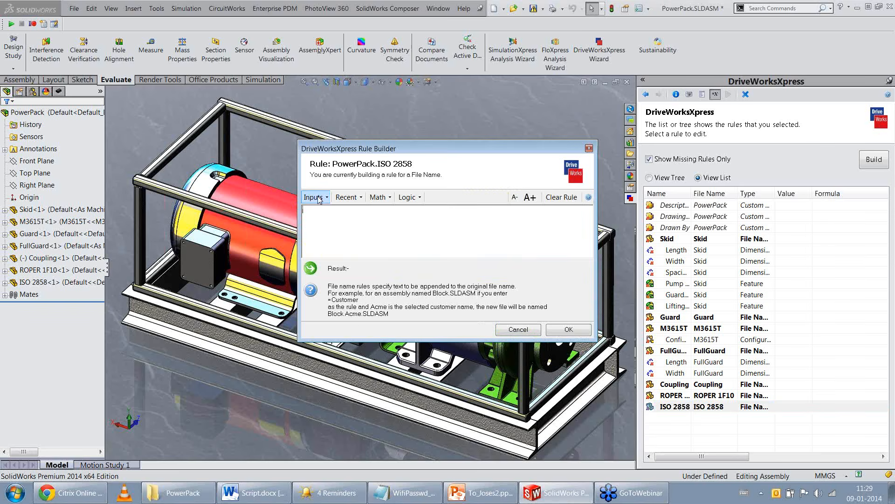
pyautogui.click(407, 197)
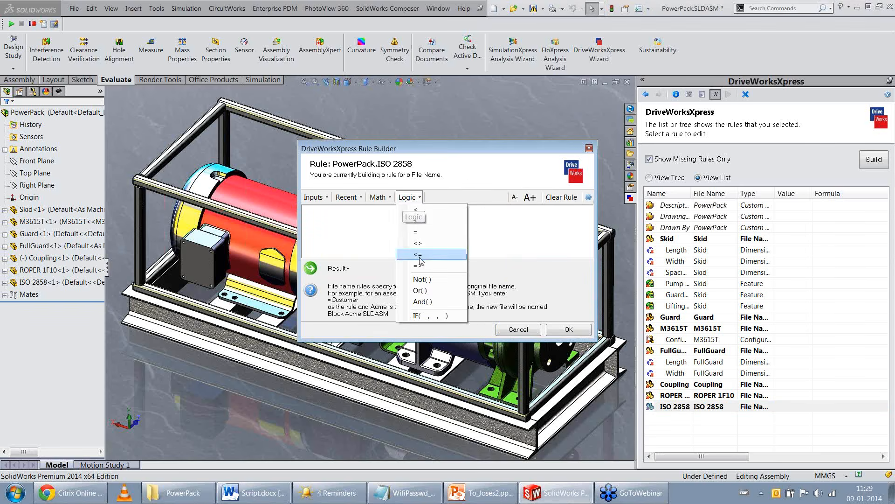
pyautogui.click(429, 316)
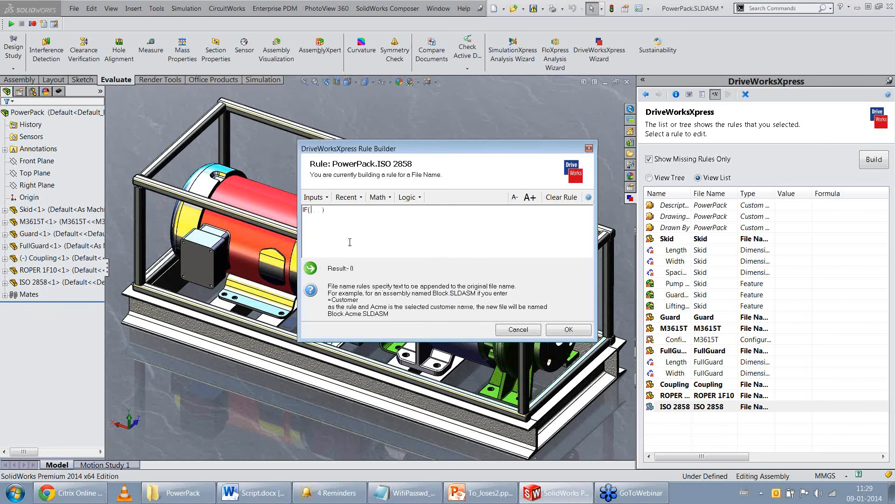
pyautogui.click(321, 197)
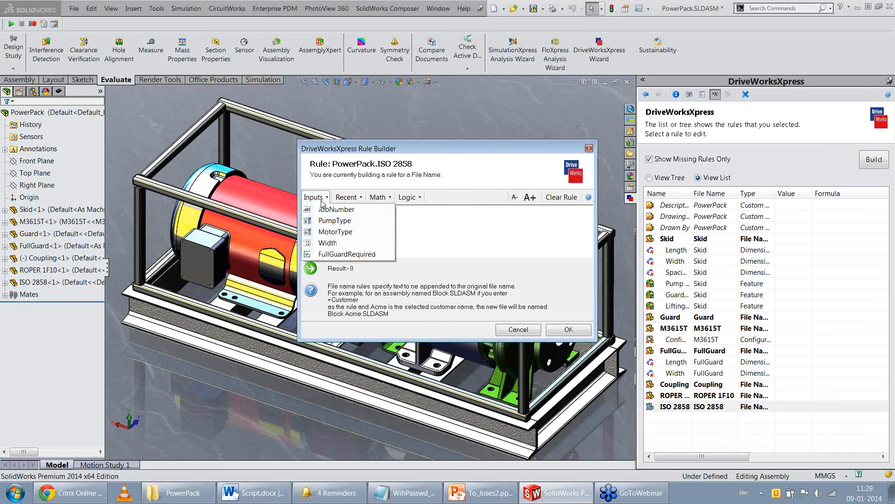
pyautogui.click(346, 222)
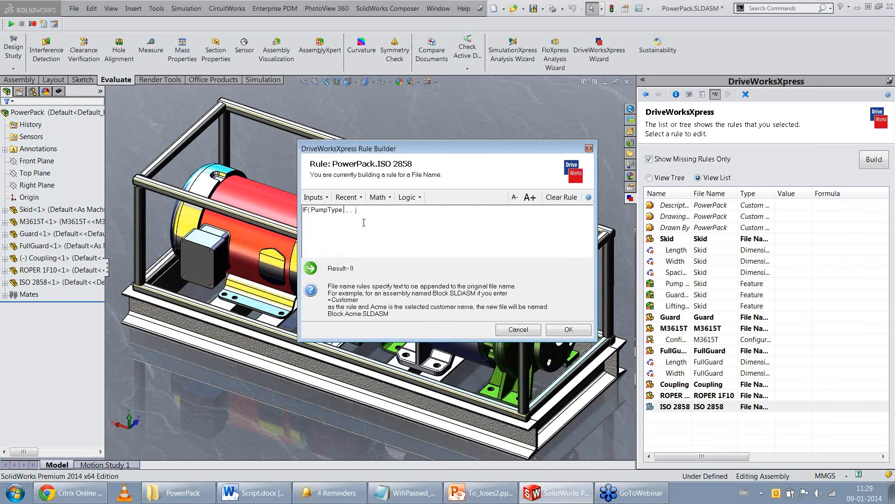
pyautogui.write('=" ')
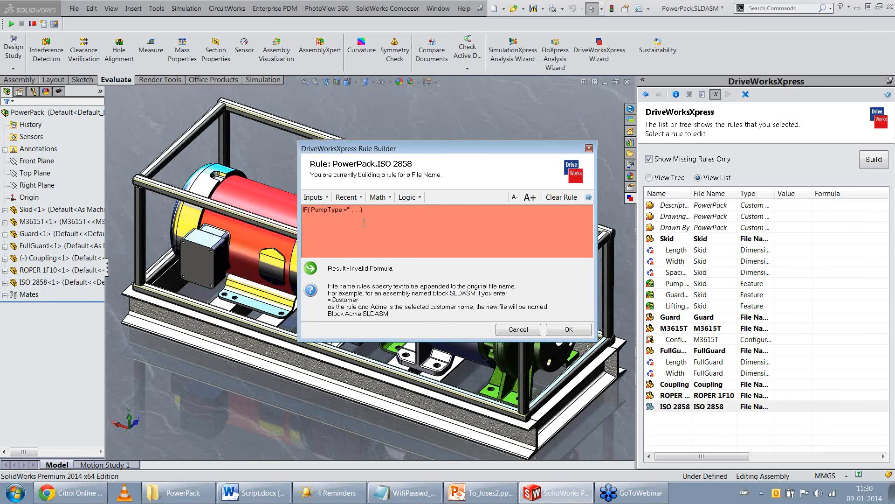
pyautogui.write('ISO 2858"')
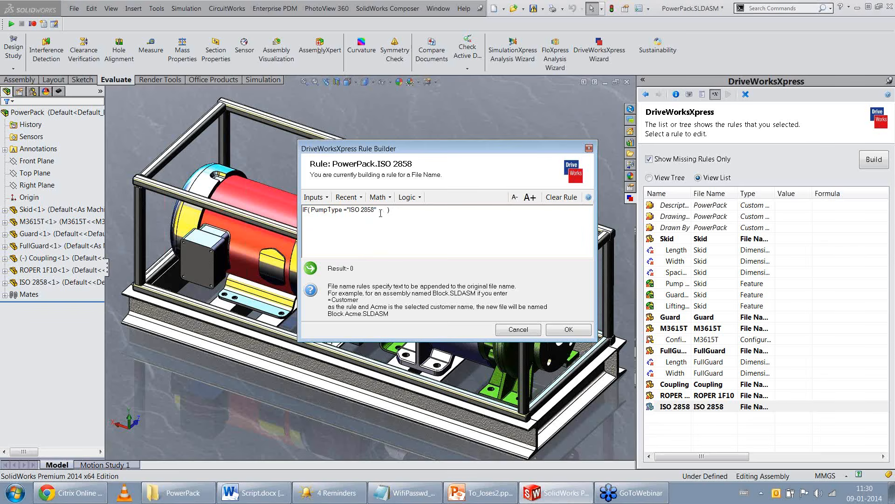
# Step: Fill in the ISO 2858 rule's outcomes: "*" & "ISO 2858" when the condition is true and "Delete" otherwise
pyautogui.write(' , ,')
pyautogui.write('"')
pyautogui.write('"')
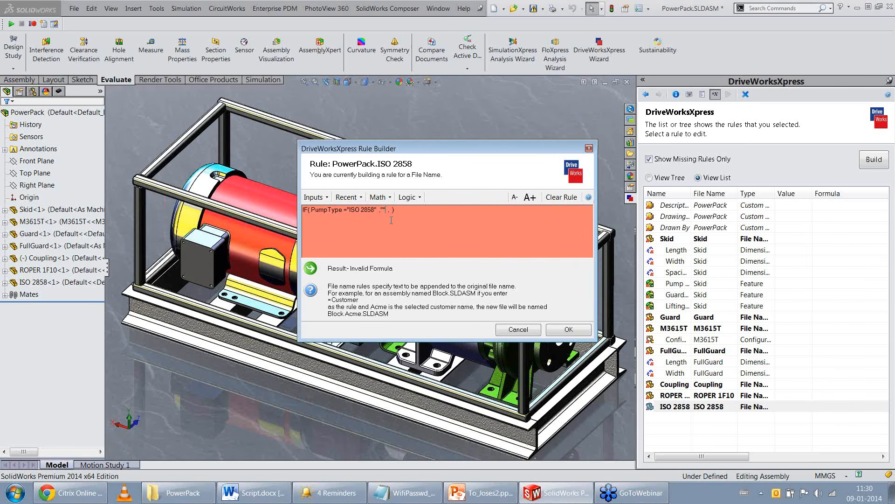
pyautogui.write('" &"ISO5')
pyautogui.press('BackSpace')
pyautogui.write('2858" , ')
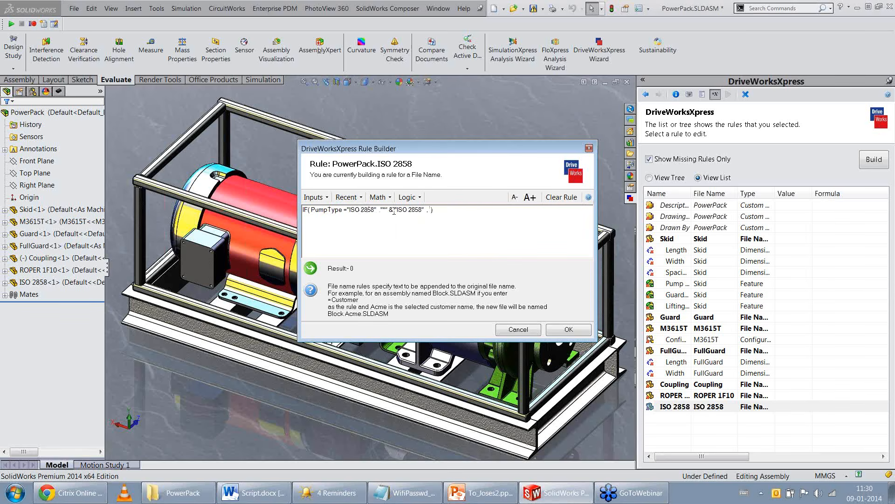
pyautogui.write('"Del')
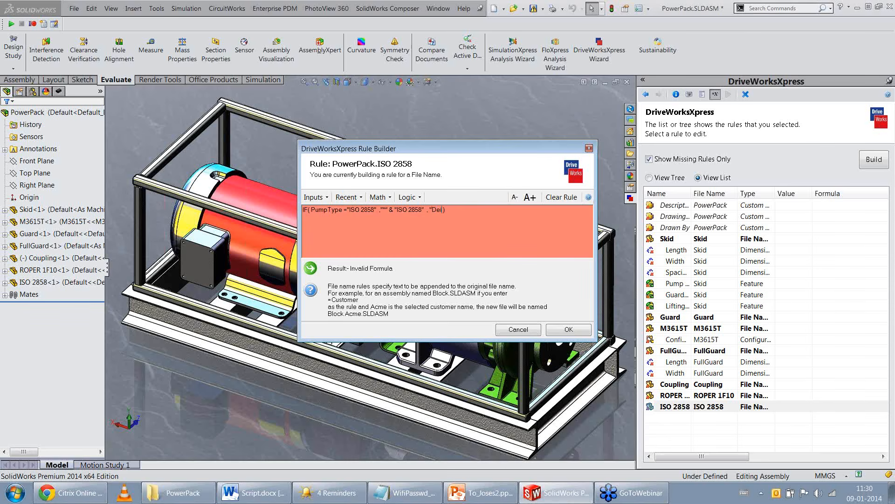
pyautogui.write('ete"')
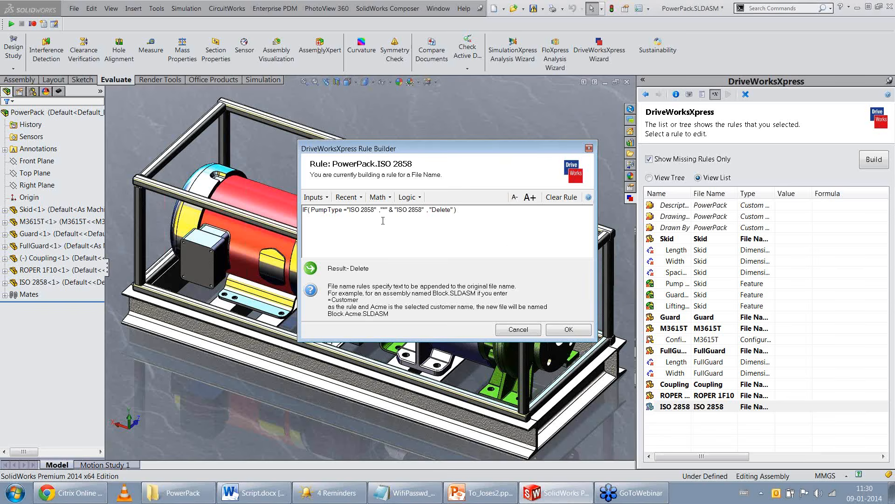
# Step: Enlarge the formula text enough to check the whole ISO 2858 expression on one line, and save the rule
pyautogui.click(530, 197)
pyautogui.click(530, 197)
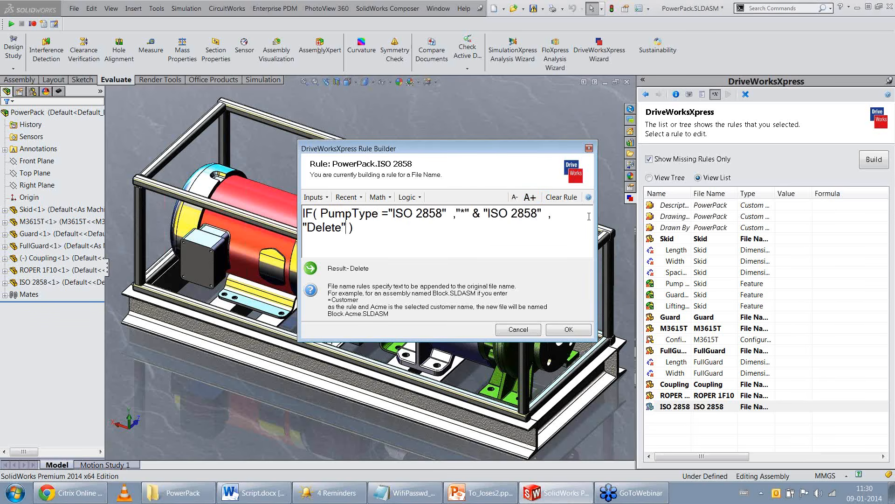
pyautogui.click(514, 196)
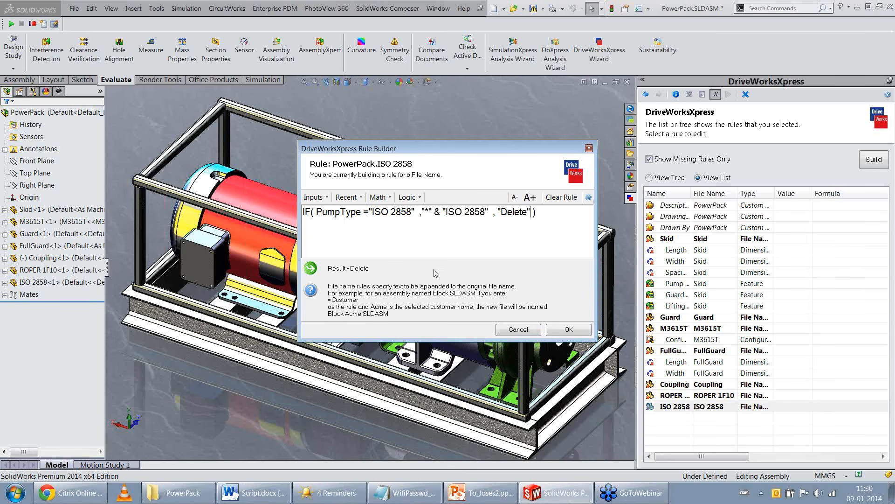
pyautogui.click(546, 211)
pyautogui.press('BackSpace')
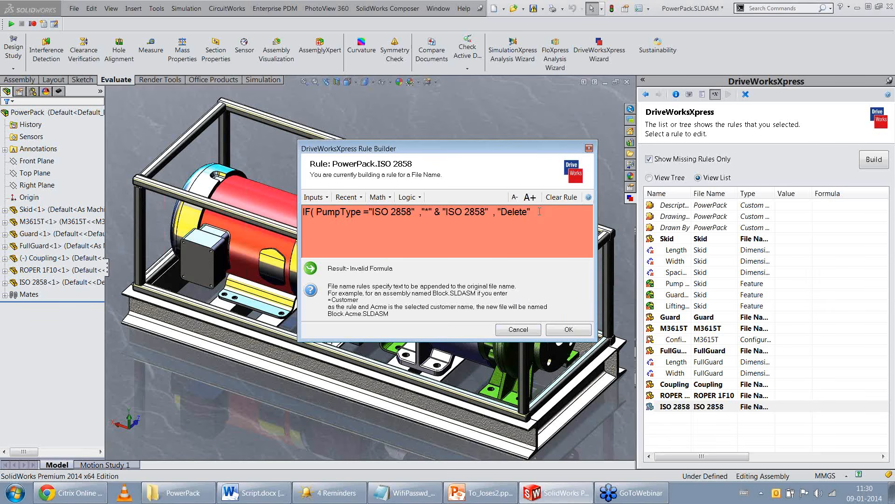
pyautogui.write(')')
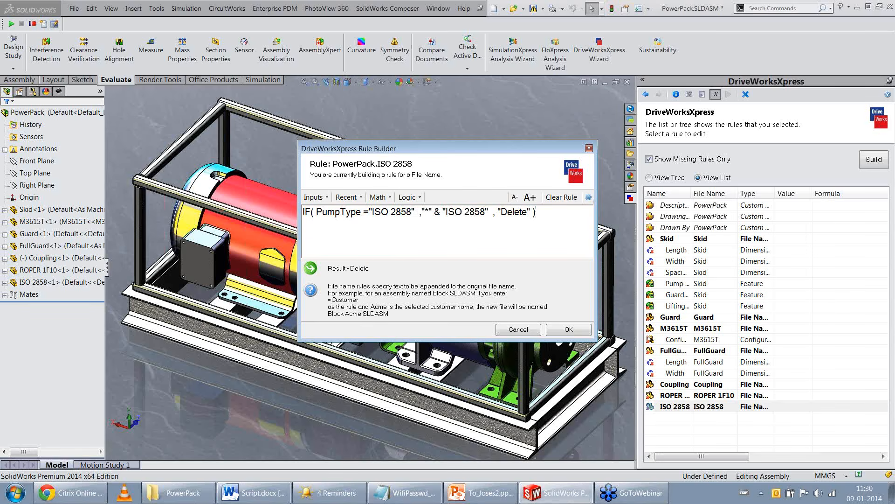
pyautogui.click(559, 333)
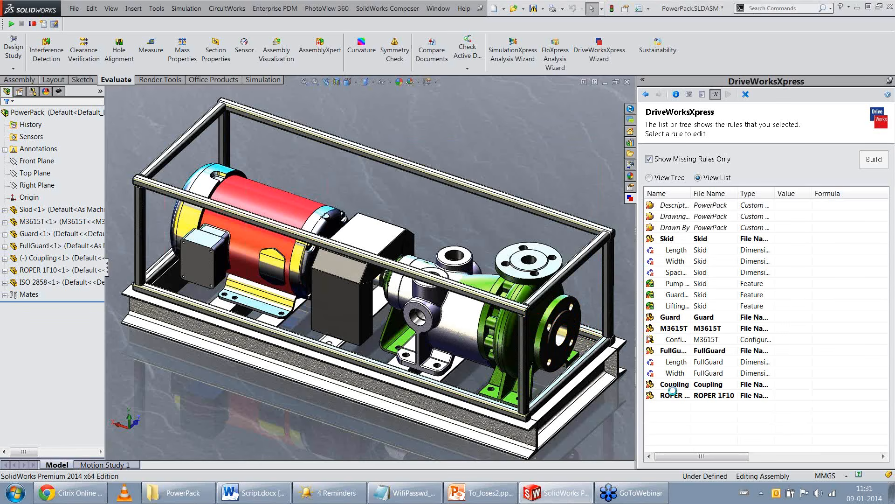
# Step: Begin the file name rule for the ROPER 1F10 component with an IF function testing PumpType ="ISO 2858"
pyautogui.doubleClick(681, 396)
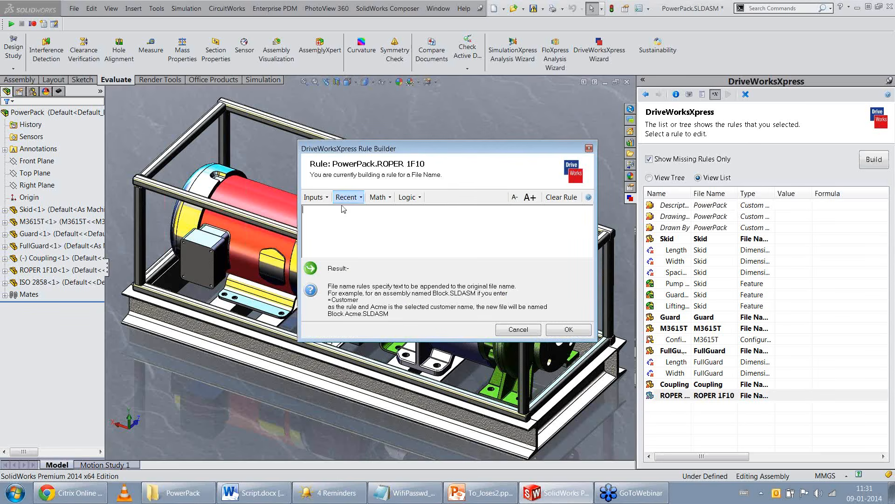
pyautogui.click(407, 197)
pyautogui.click(447, 315)
pyautogui.click(313, 197)
pyautogui.click(327, 223)
pyautogui.write('=')
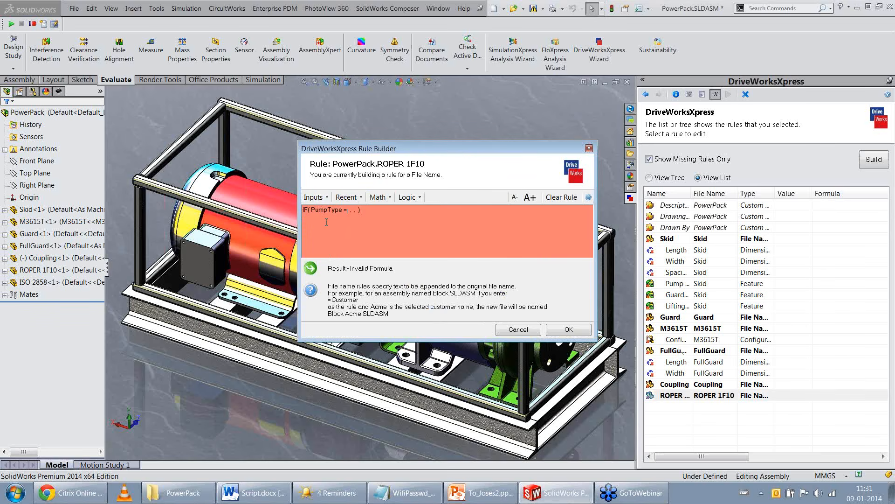
pyautogui.write('"ISO 2858"')
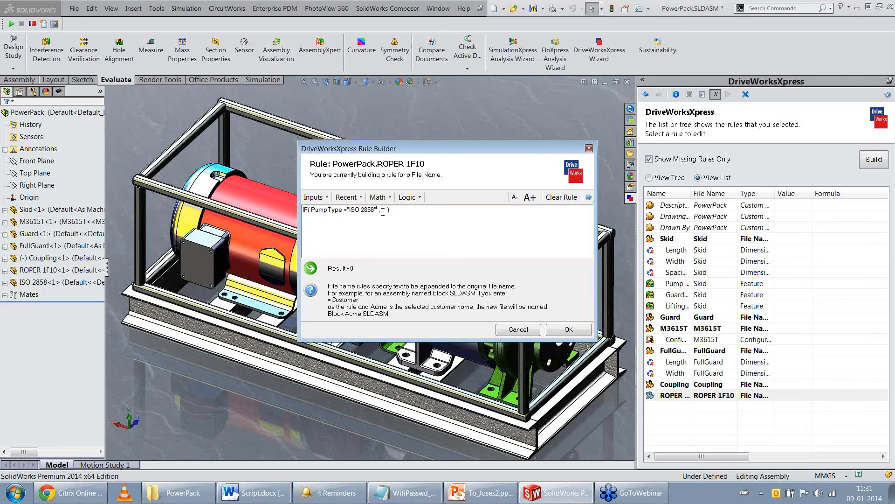
# Step: Complete the ROPER 1F10 rule with "Delete" when true and "*" & "ROPER 1F10" when false, and save it
pyautogui.click(383, 211)
pyautogui.write('"De ')
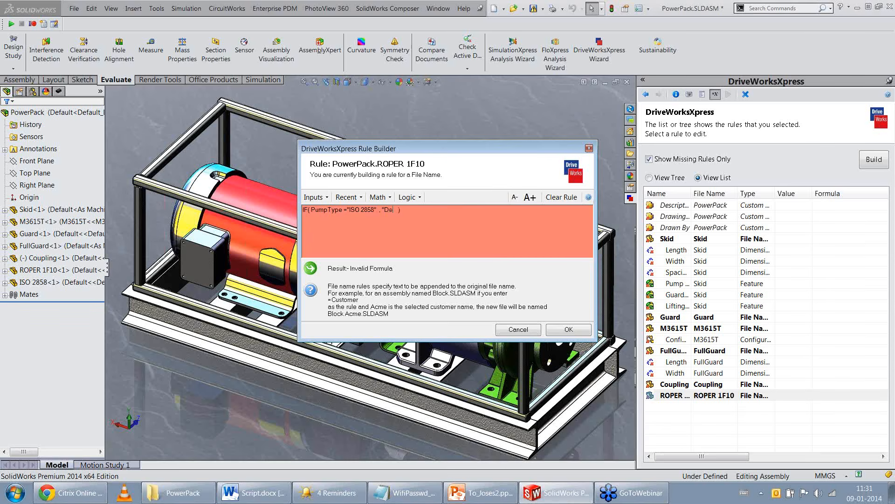
pyautogui.write('lete"')
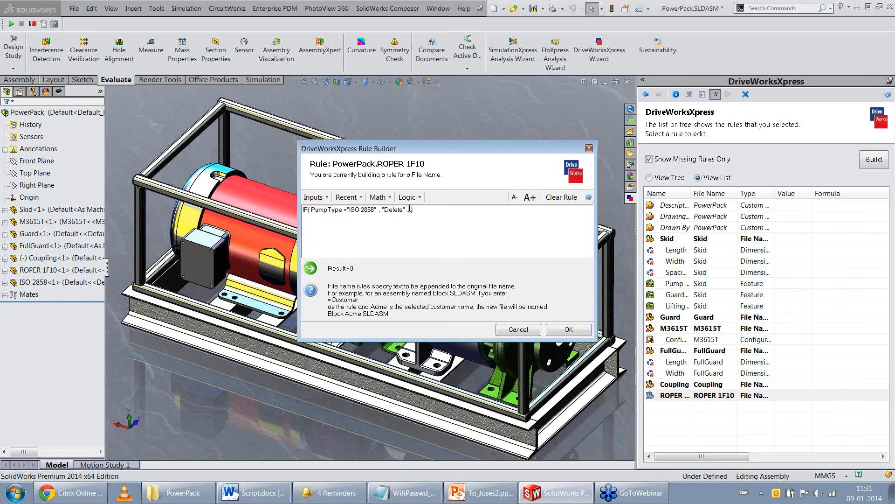
pyautogui.click(410, 210)
pyautogui.write('"* ')
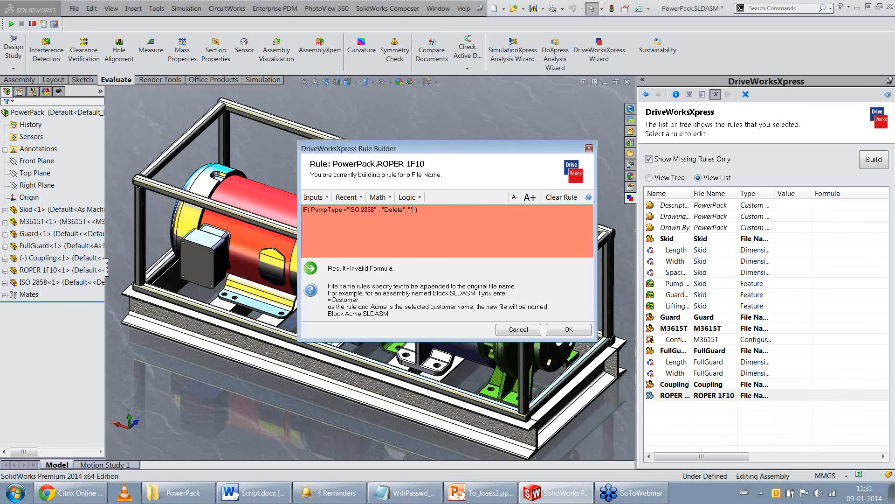
pyautogui.write('"')
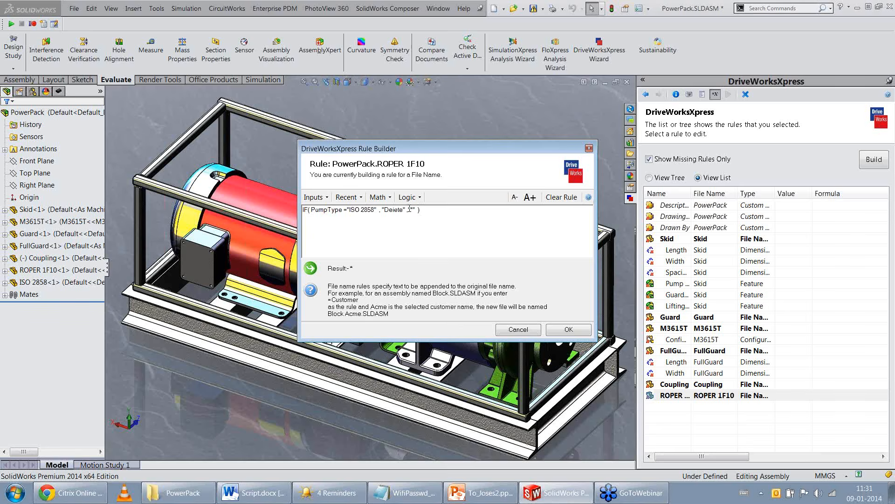
pyautogui.write(' &')
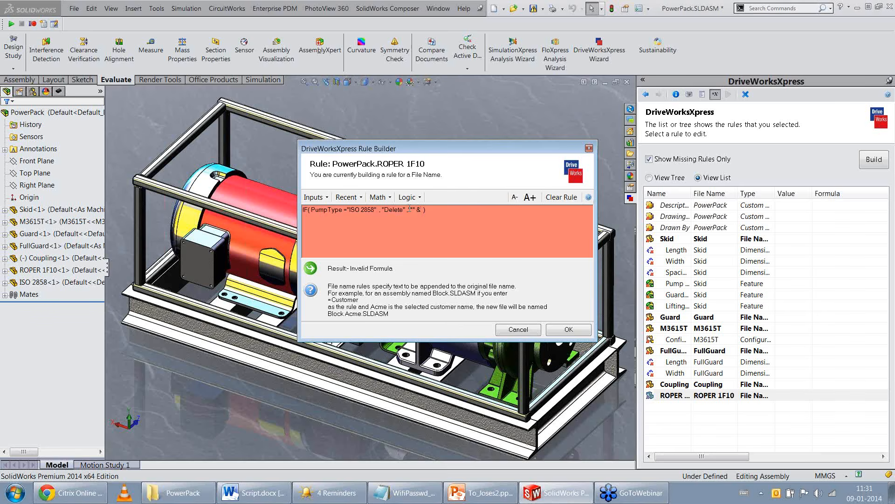
pyautogui.write(' "ROPER 1F10"')
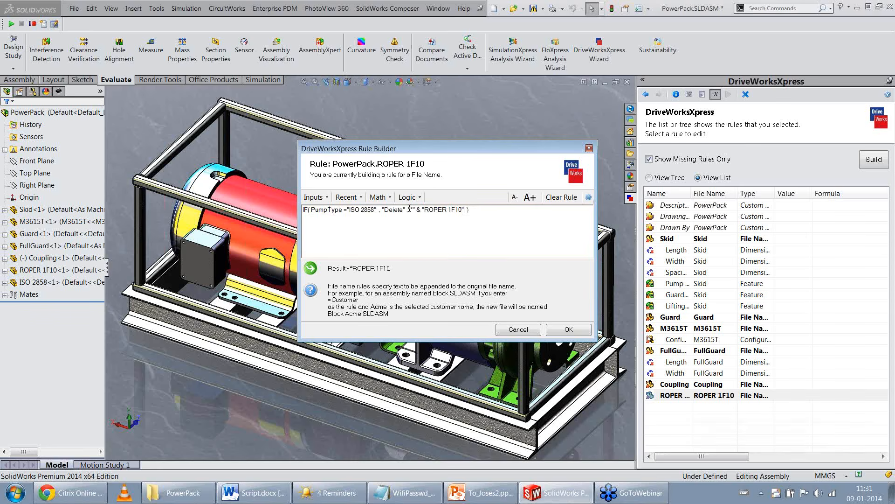
pyautogui.click(569, 329)
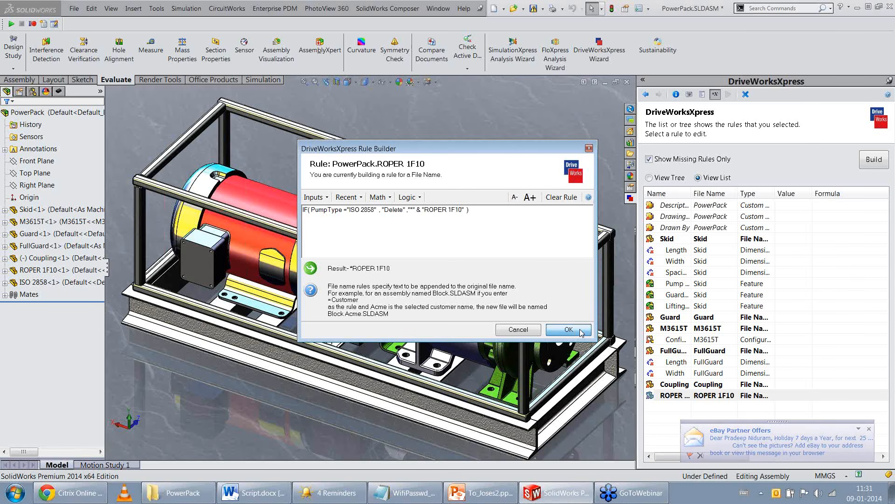
# Step: Begin the file name rule for the FullGuard component with an IF function using the FullGuardRequired input as its condition
pyautogui.doubleClick(677, 351)
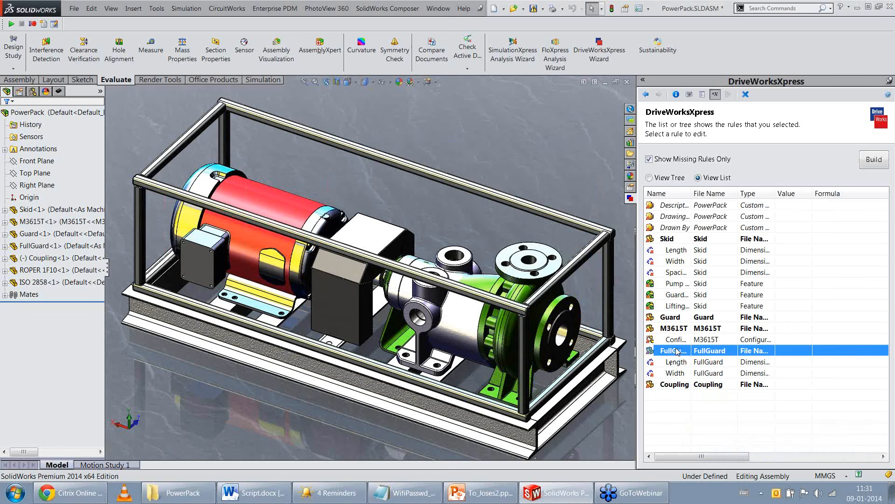
pyautogui.click(324, 197)
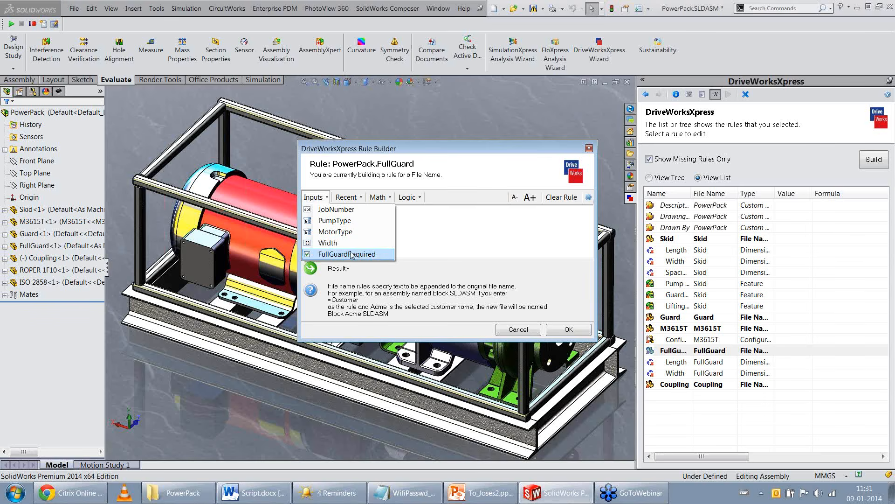
pyautogui.click(407, 197)
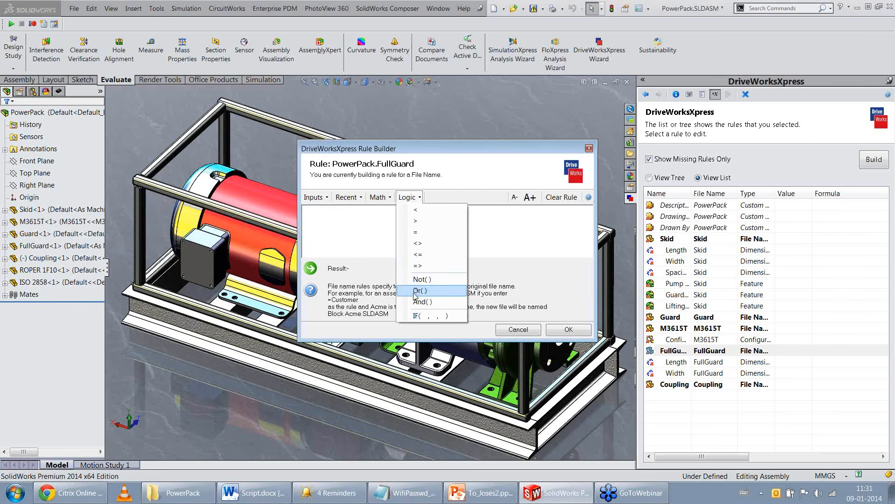
pyautogui.click(414, 315)
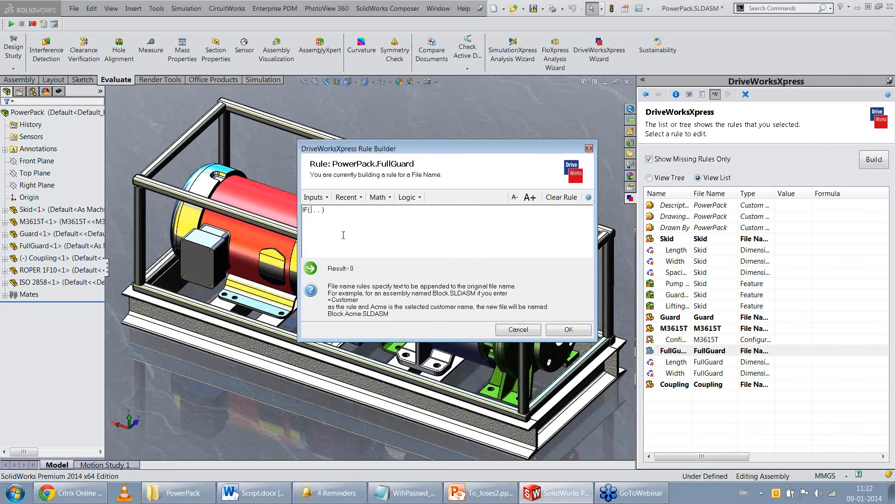
pyautogui.click(325, 197)
pyautogui.click(347, 260)
# Step: Complete the FullGuard rule with JobNumber as the true result and "Delete" as the false result, and save it
pyautogui.click(313, 197)
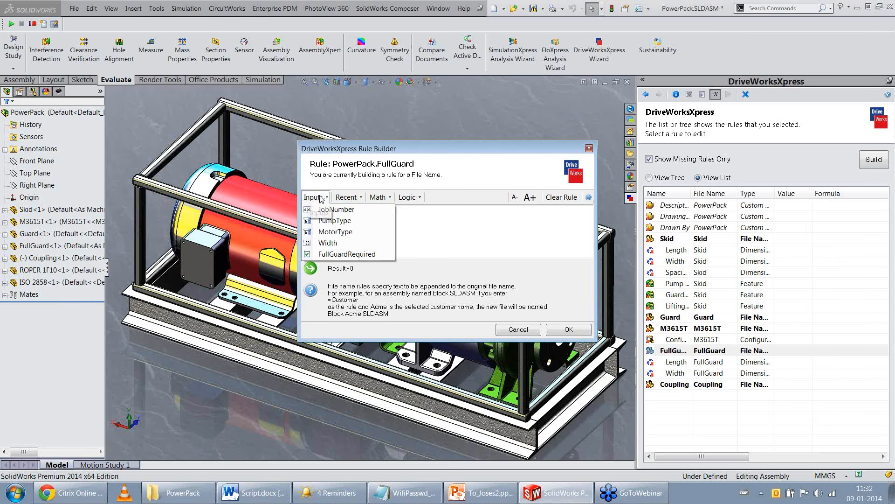
pyautogui.click(335, 212)
pyautogui.click(409, 210)
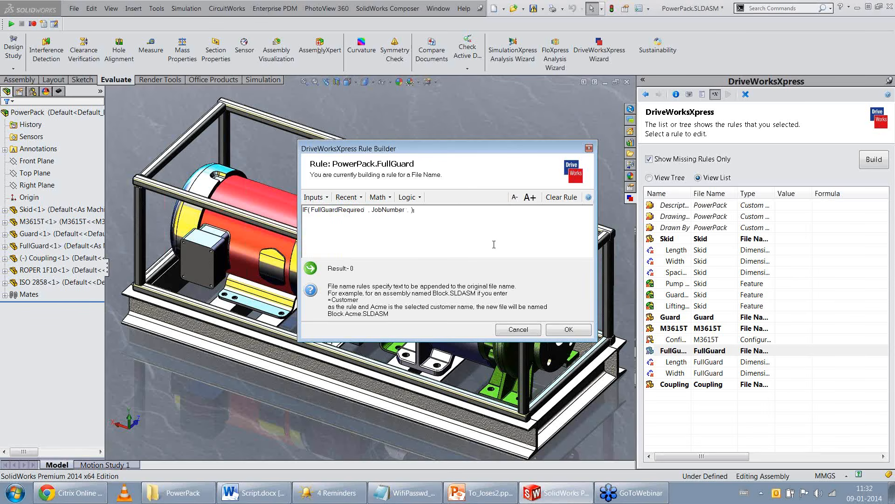
pyautogui.write('"Del')
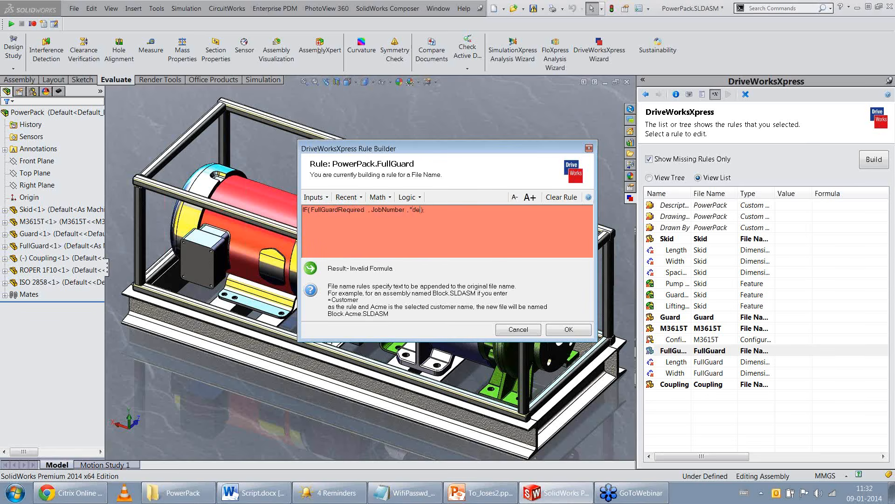
pyautogui.write('ete"')
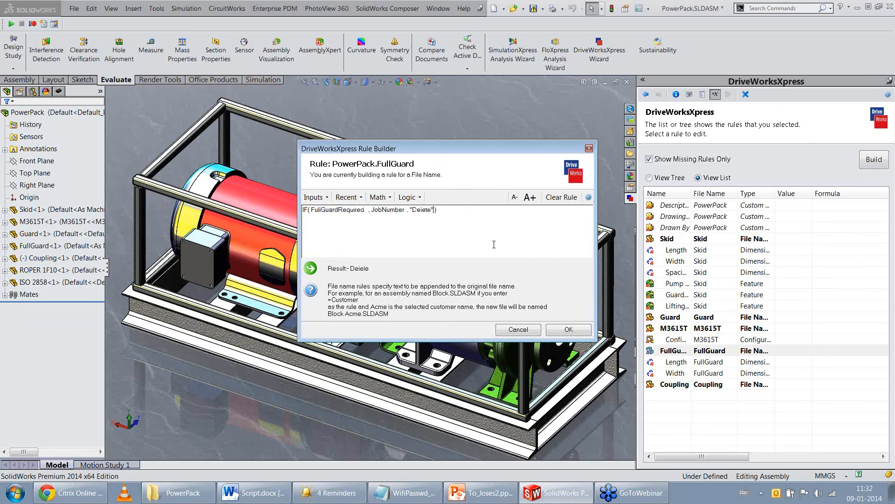
pyautogui.click(588, 333)
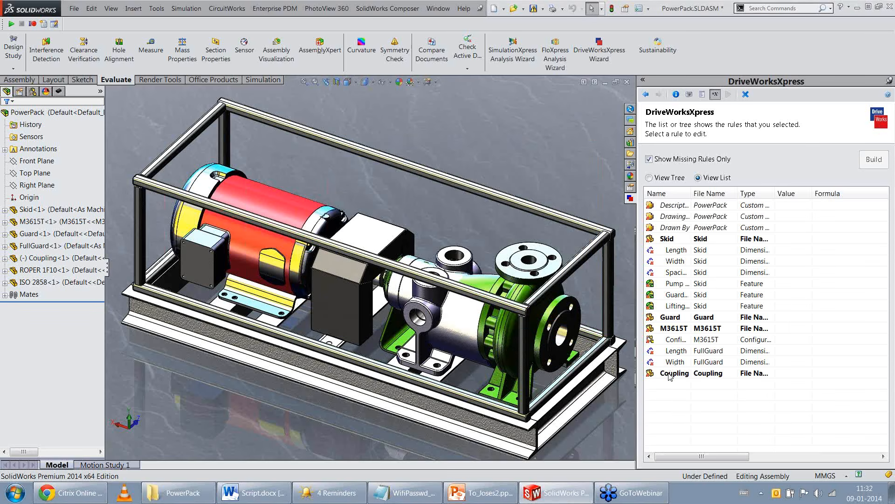
# Step: Begin the file name rule for the Guard component with an IF function using the FullGuardRequired input as its condition
pyautogui.doubleClick(670, 317)
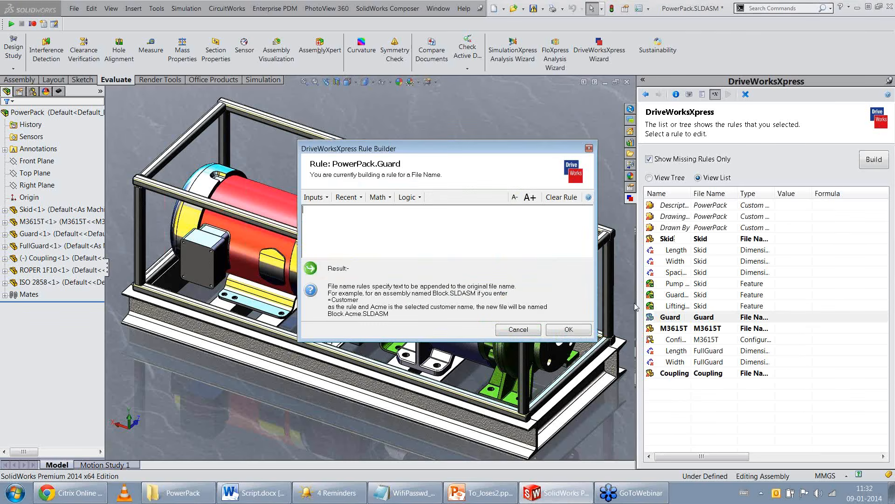
pyautogui.click(407, 199)
pyautogui.click(424, 323)
pyautogui.click(409, 199)
pyautogui.click(422, 319)
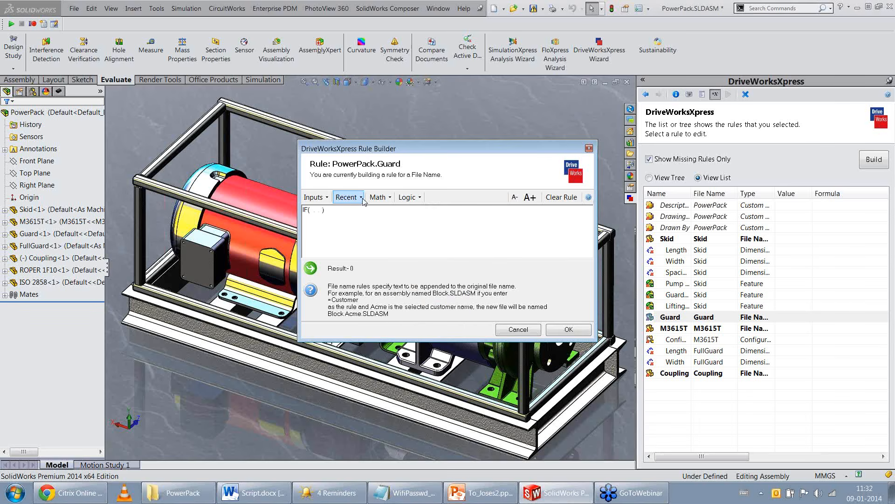
pyautogui.click(314, 197)
pyautogui.click(339, 255)
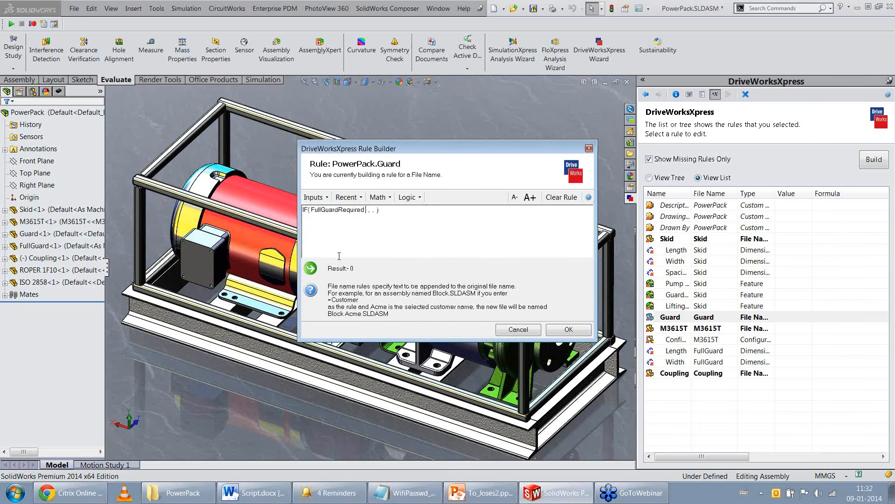
# Step: Complete the Guard rule with "Delete" when true and "*" & "Guard" when false, and save it
pyautogui.click(372, 210)
pyautogui.write('"Delete" ,')
pyautogui.click(399, 210)
pyautogui.write('"*" &')
pyautogui.write('"')
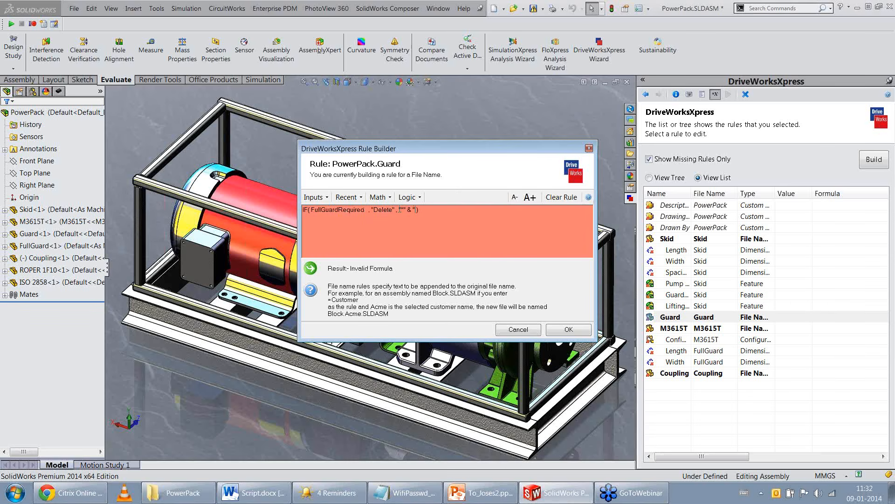
pyautogui.write('Guard"')
pyautogui.click(578, 331)
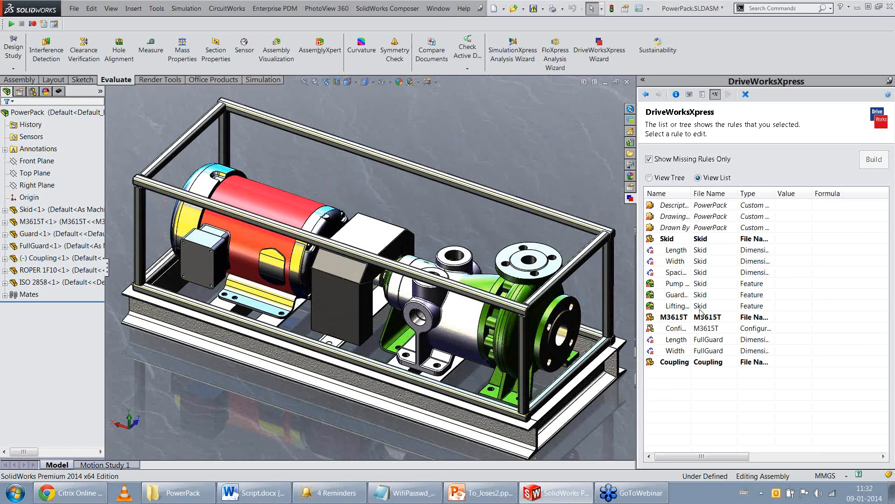
# Step: Create and save the file name rule for the M3615T component as ="(" & MotorType & ")"
pyautogui.doubleClick(682, 319)
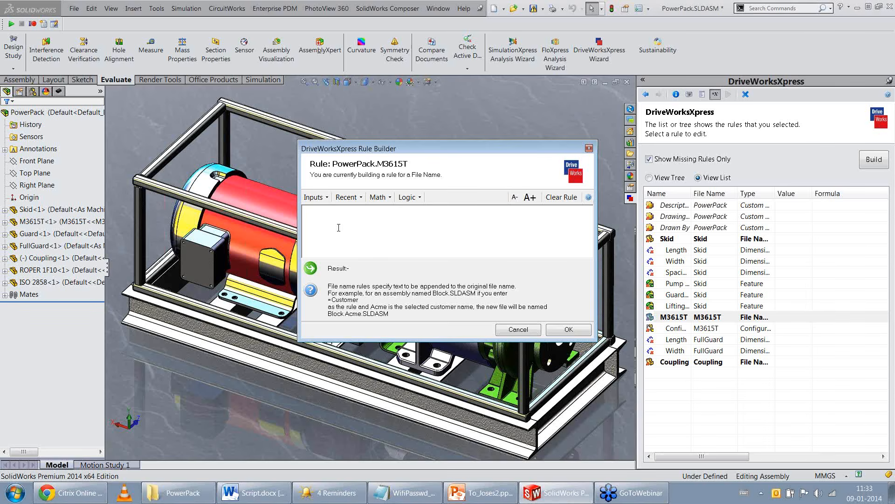
pyautogui.write('="')
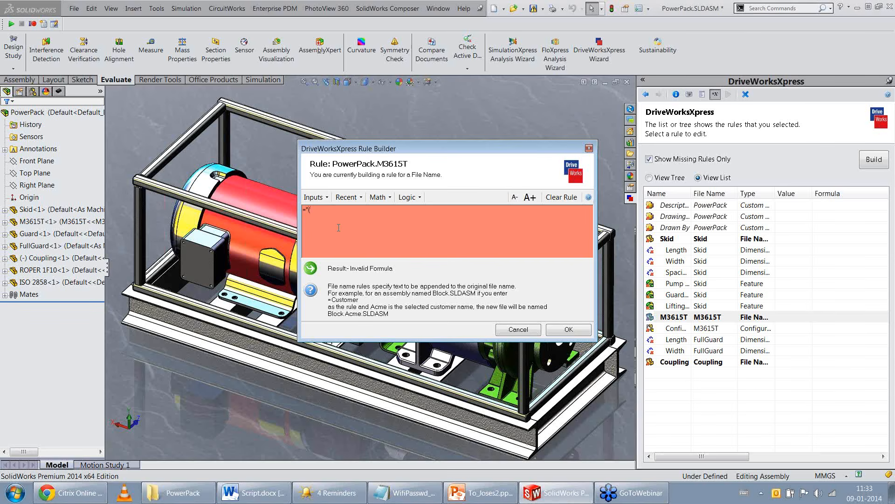
pyautogui.write('(" &')
pyautogui.click(314, 197)
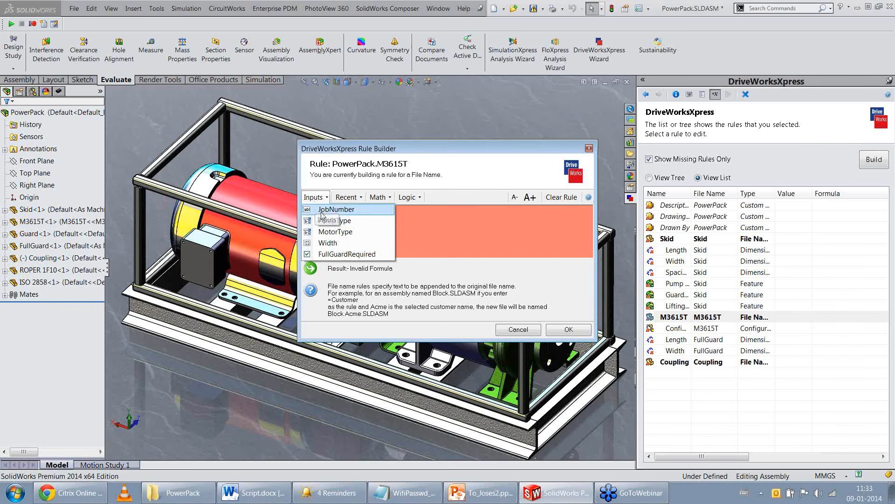
pyautogui.click(334, 232)
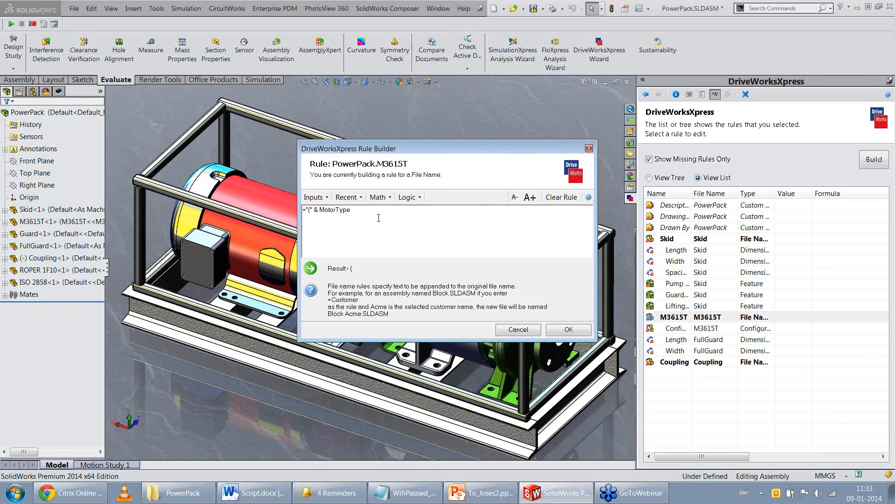
pyautogui.write('&')
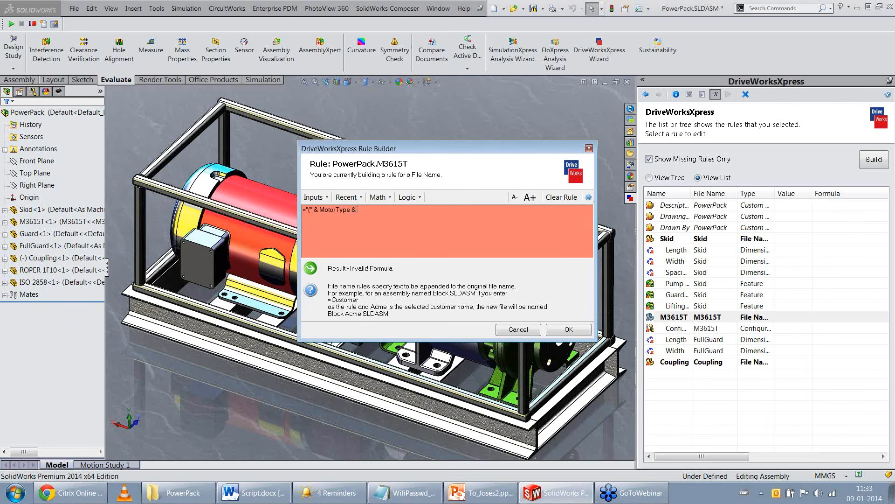
pyautogui.write(' ")"')
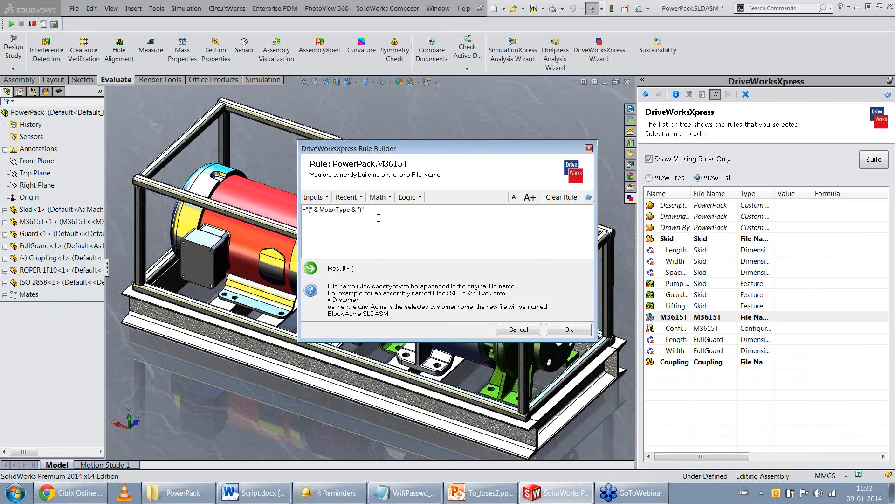
pyautogui.click(569, 329)
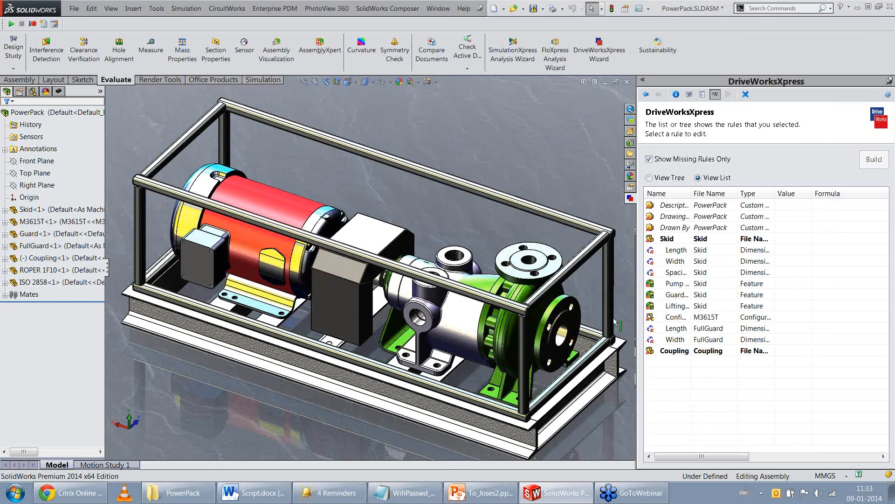
# Step: Create and save the file name rule for the Skid component using the JobNumber input
pyautogui.doubleClick(665, 240)
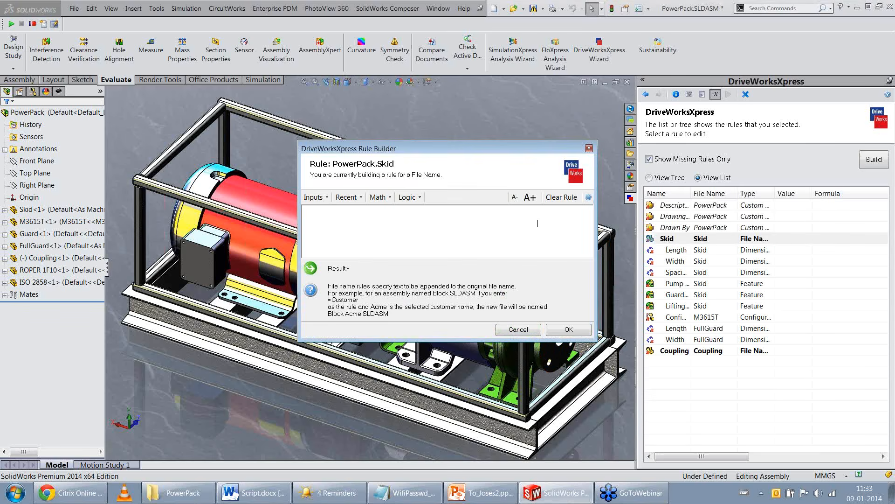
pyautogui.click(313, 197)
pyautogui.click(345, 225)
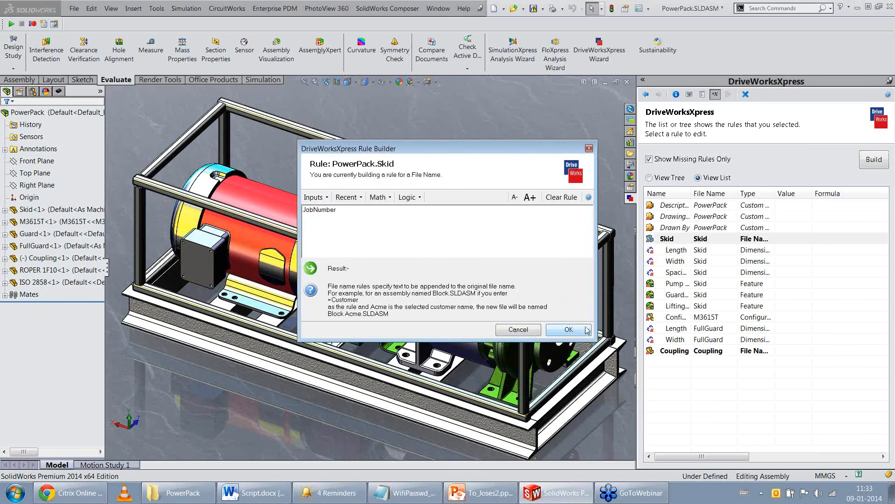
pyautogui.click(569, 330)
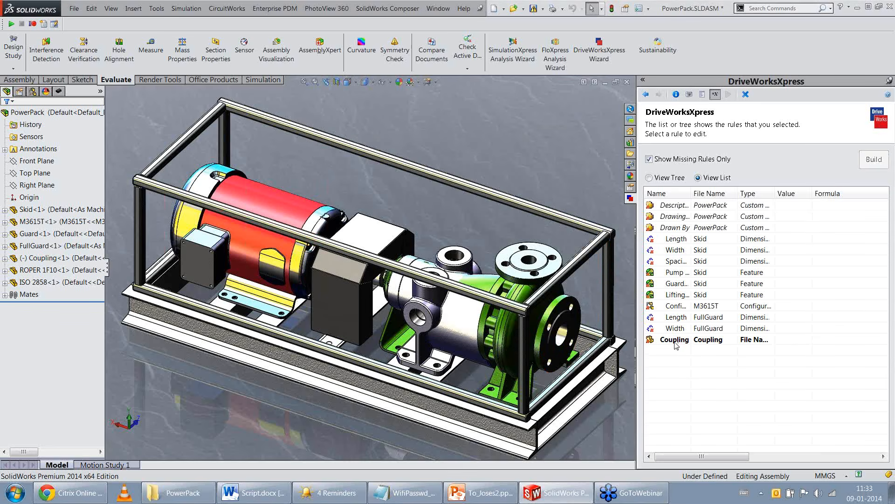
# Step: Create and save the file name rule for the Coupling component as ="*" & "Coupling"
pyautogui.doubleClick(675, 342)
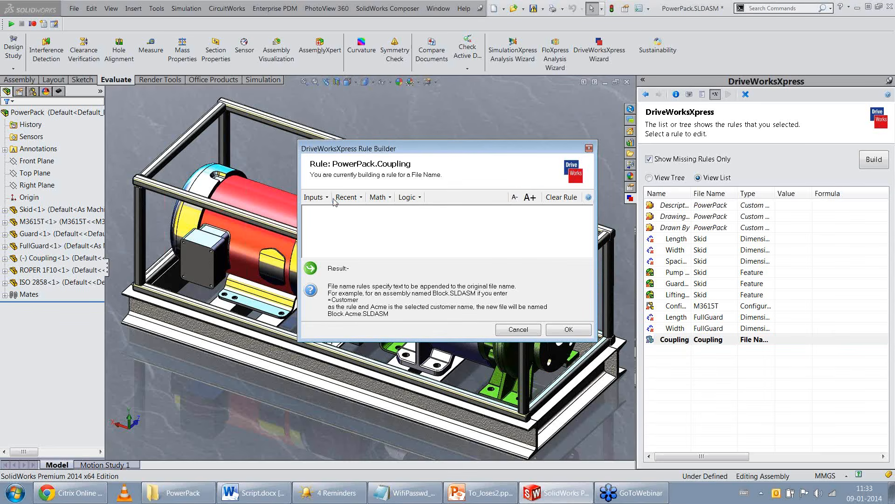
pyautogui.write('="')
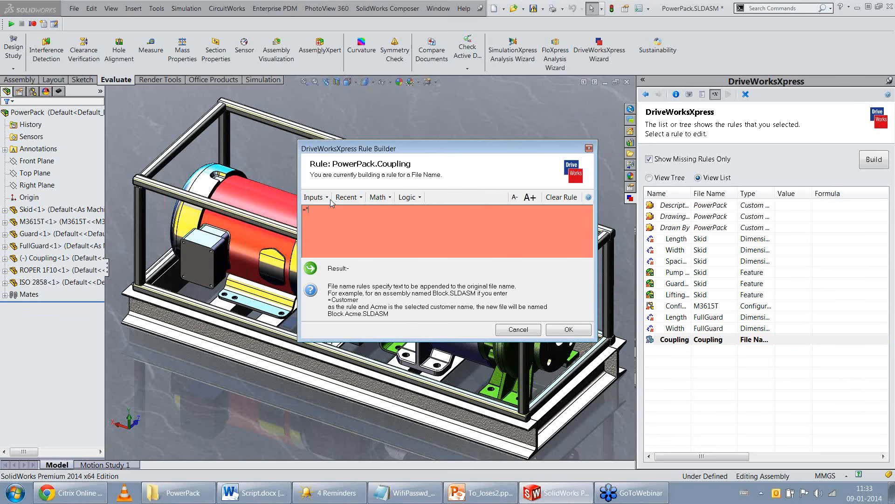
pyautogui.write('*"')
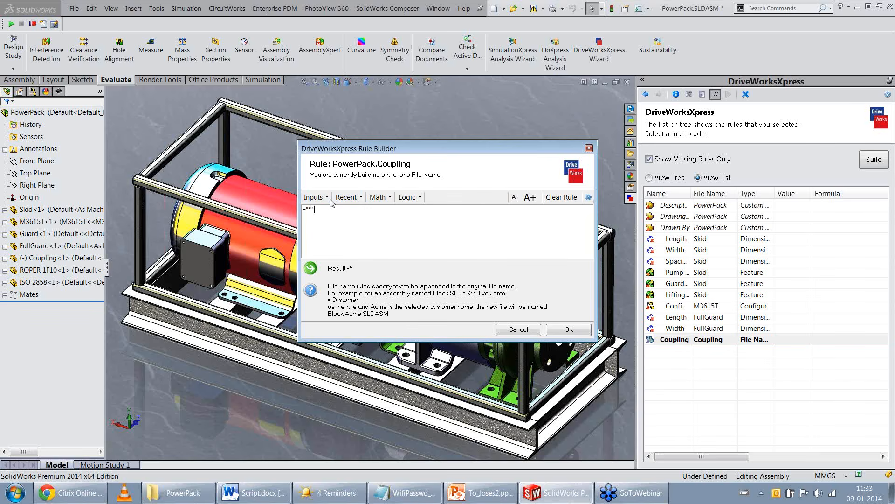
pyautogui.write(' &')
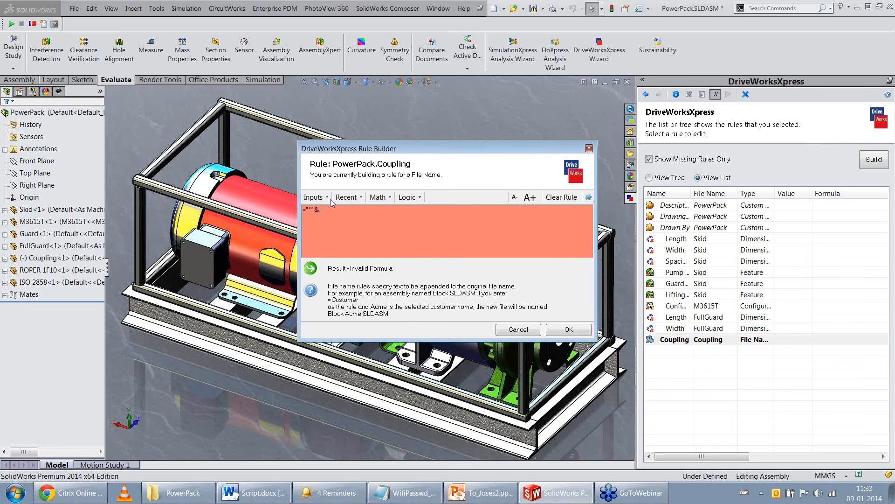
pyautogui.write(' "Coupling"')
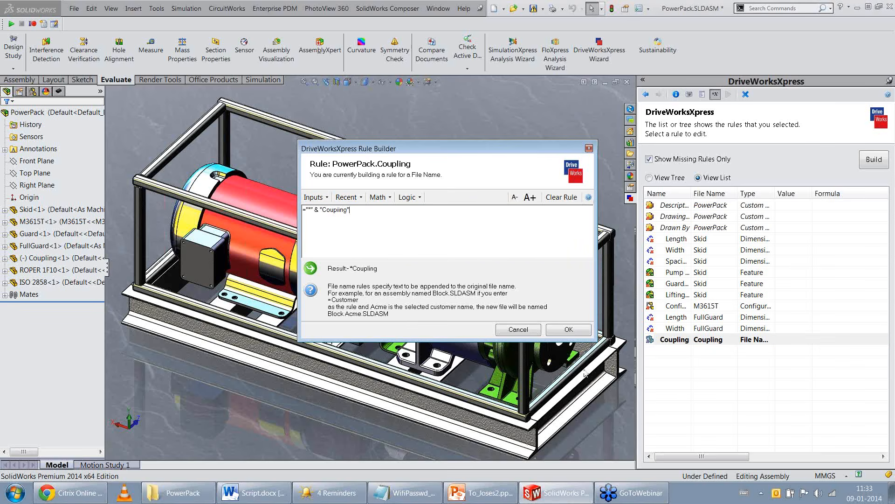
pyautogui.click(568, 330)
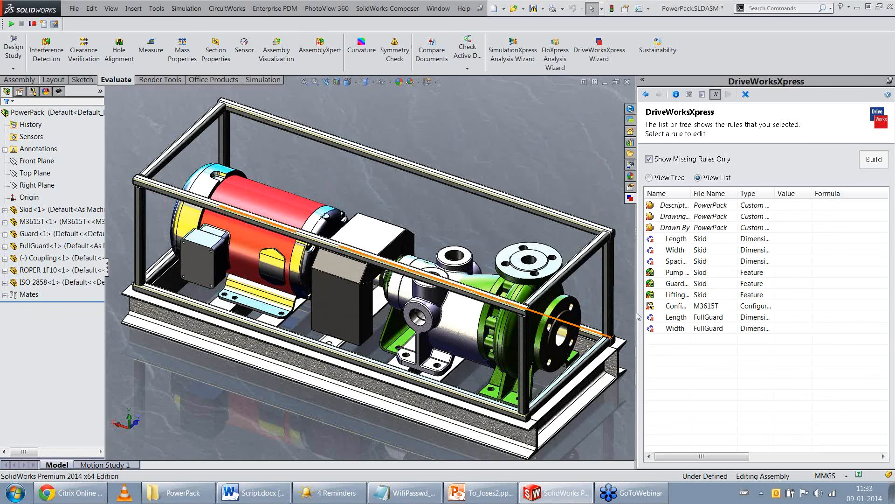
# Step: Begin a shared Length dimension rule for Skid and FullGuard with an IF function testing PumpType ="ISO 2858"
pyautogui.click(677, 239)
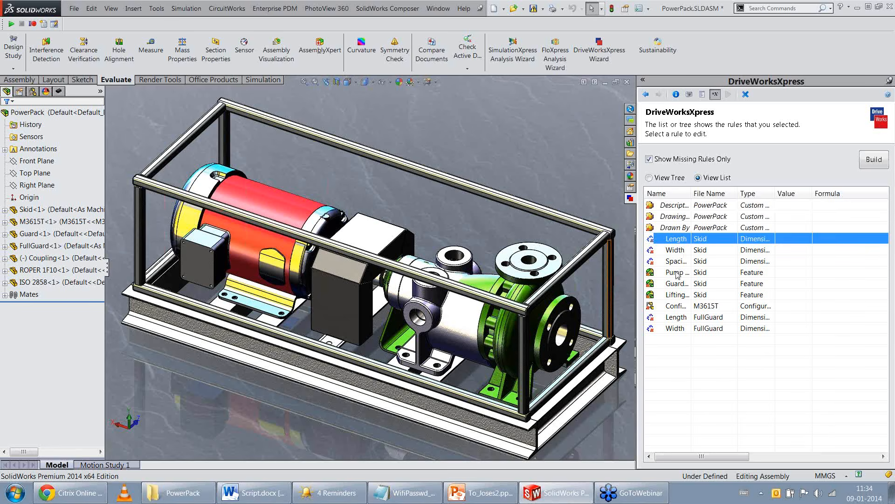
pyautogui.keyDown('ctrl'); pyautogui.click(677, 317); pyautogui.keyUp('ctrl')
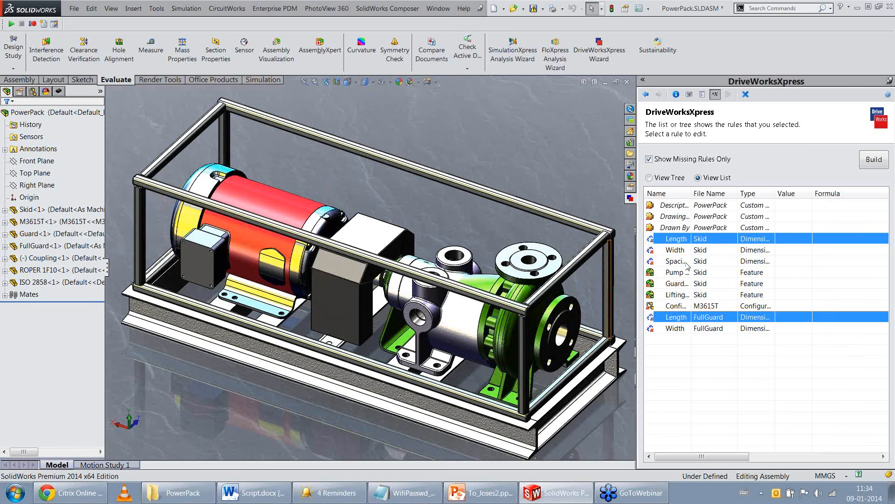
pyautogui.click(880, 166)
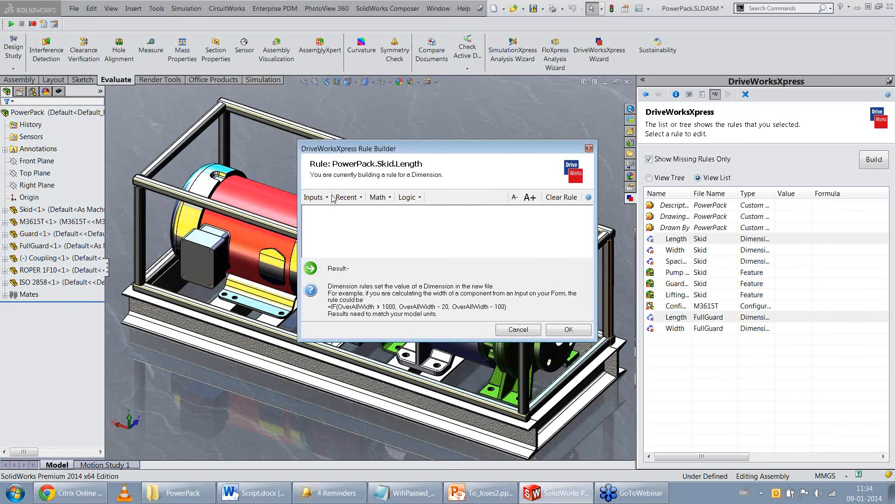
pyautogui.click(407, 197)
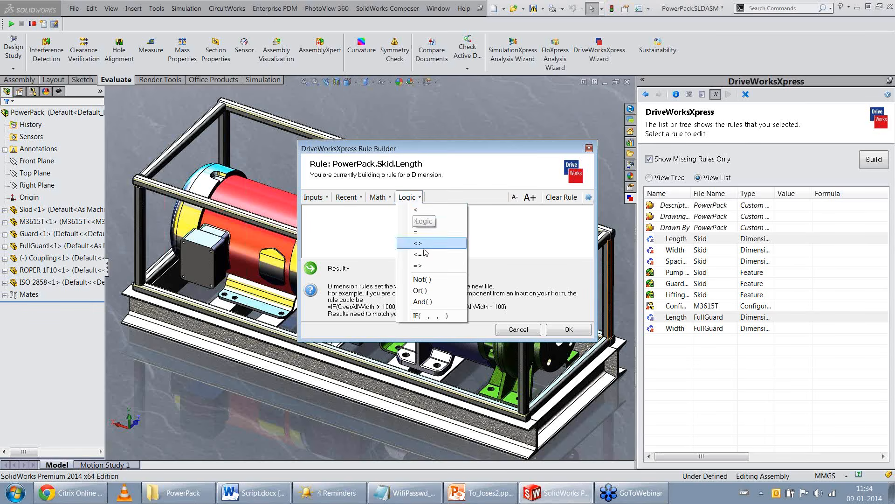
pyautogui.click(432, 316)
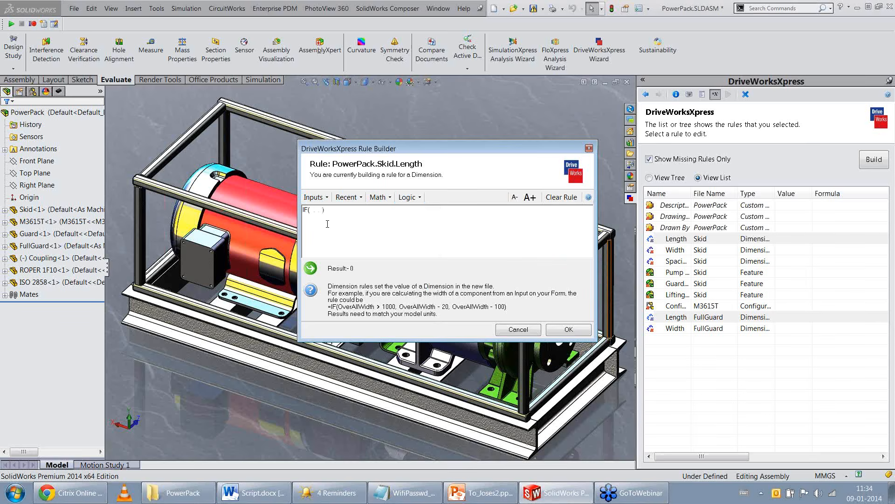
pyautogui.click(313, 197)
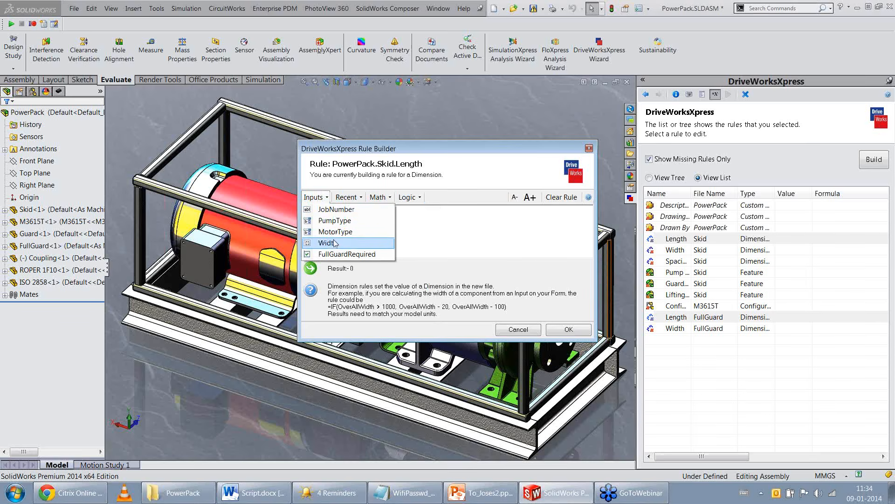
pyautogui.click(327, 221)
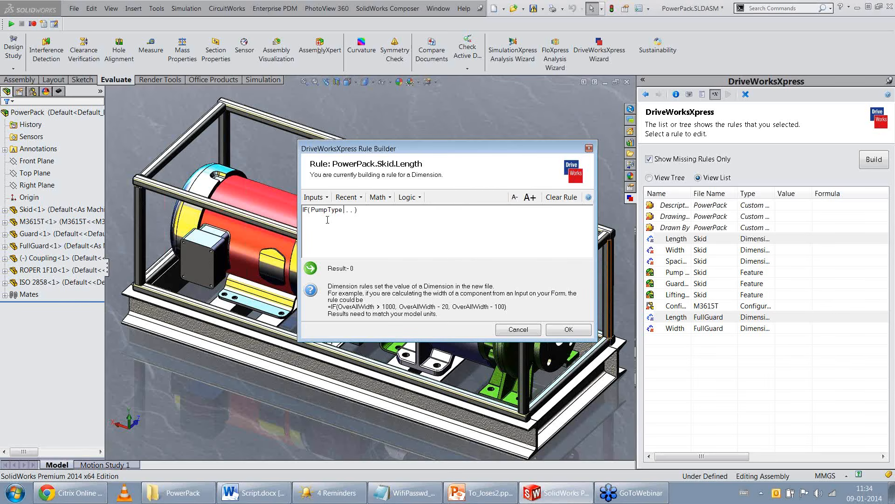
pyautogui.write('= ')
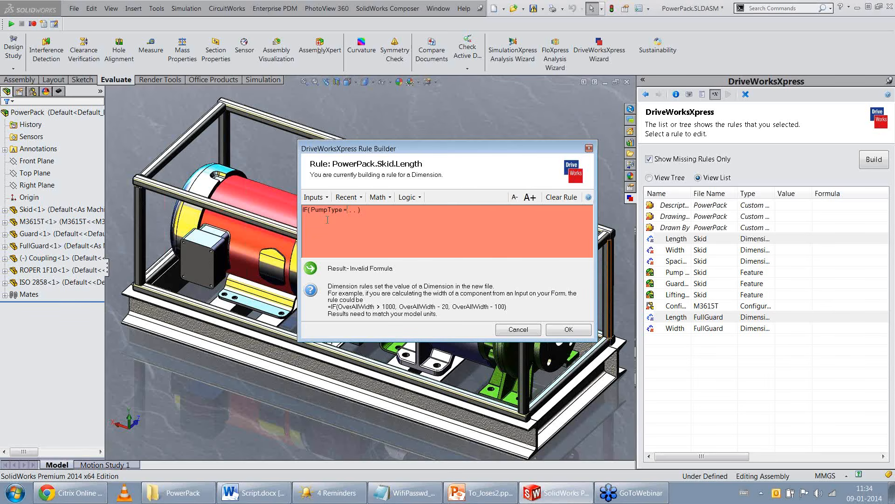
pyautogui.write('"ISO 2858"')
# Step: Complete the shared Length rule with 925 as the true result and a number as the false result, and save it
pyautogui.click(382, 210)
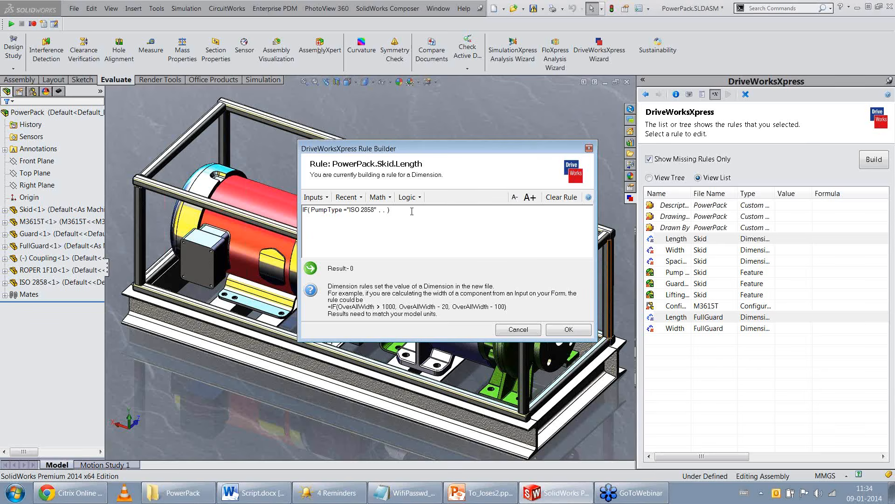
pyautogui.write('925')
pyautogui.moveTo(399, 210); pyautogui.dragTo(393, 209)
pyautogui.click(397, 210)
pyautogui.write('4')
pyautogui.write('40')
pyautogui.click(569, 329)
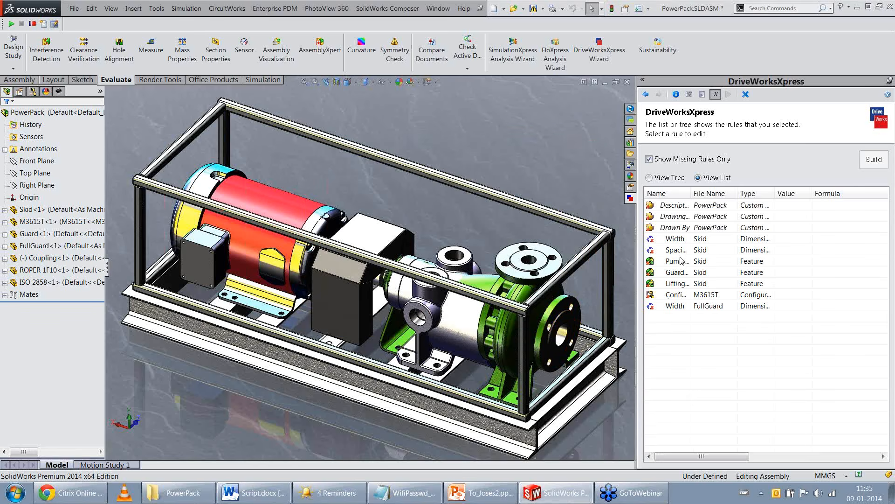
# Step: Create and save a shared Width dimension rule for Skid and FullGuard using the Width input
pyautogui.click(686, 240)
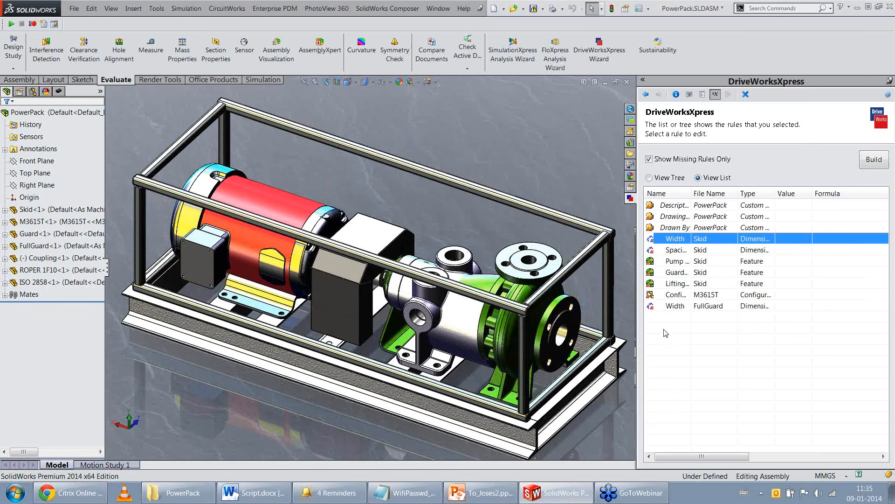
pyautogui.keyDown('ctrl'); pyautogui.click(677, 308); pyautogui.keyUp('ctrl')
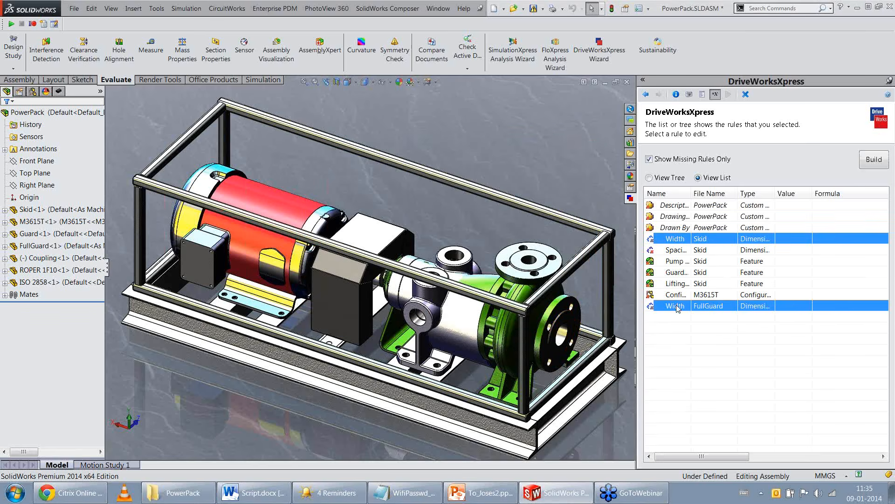
pyautogui.click(881, 158)
pyautogui.click(315, 197)
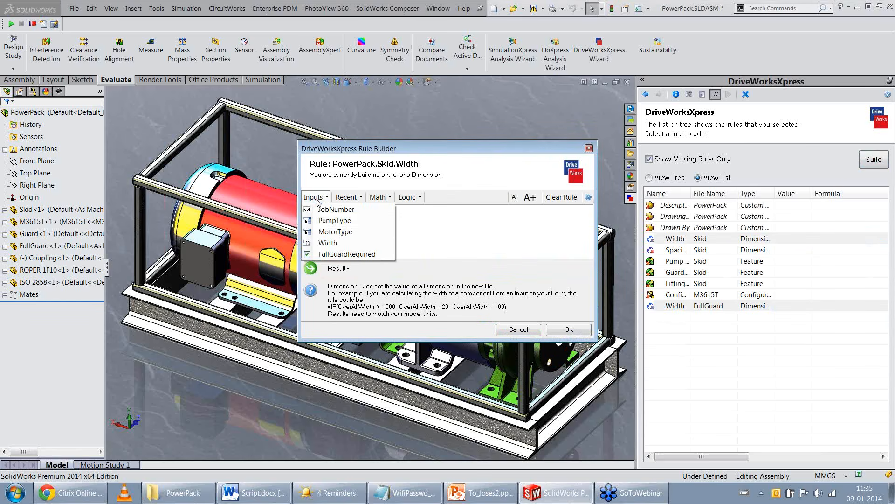
pyautogui.click(331, 239)
pyautogui.click(568, 329)
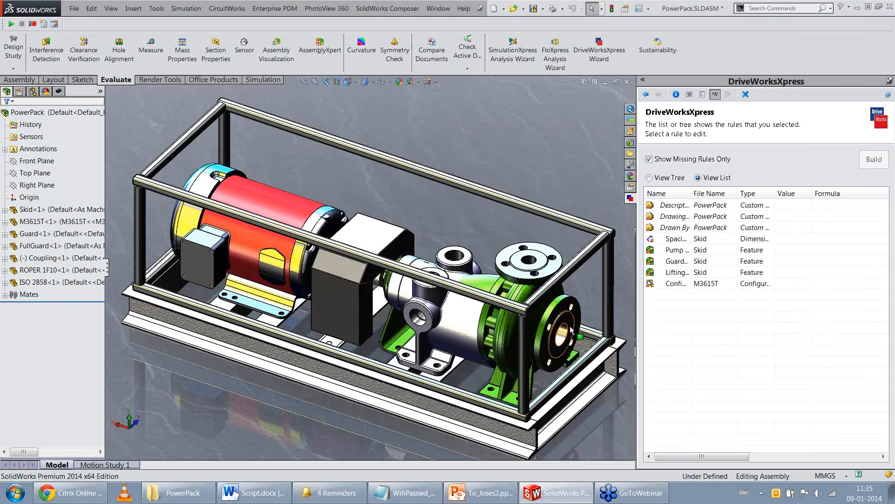
# Step: Begin the Skid's Spacing dimension rule with an IF function testing PumpType ="ISO 2858"
pyautogui.doubleClick(681, 241)
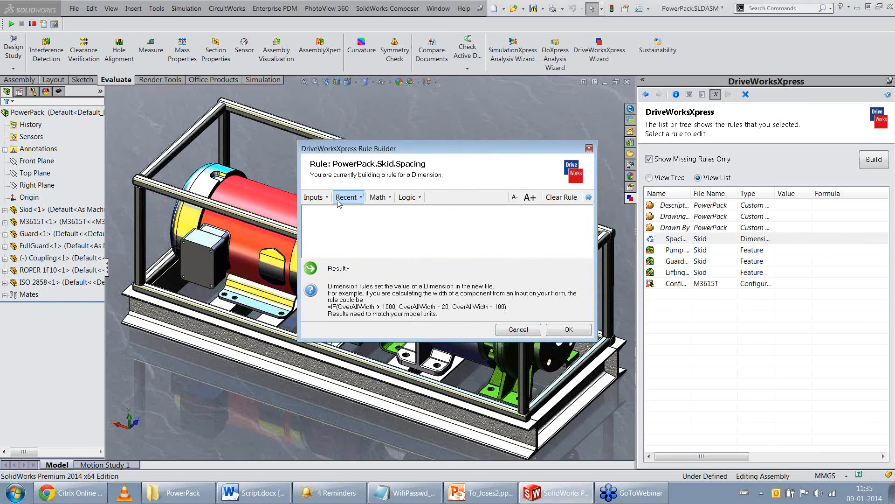
pyautogui.click(407, 197)
pyautogui.click(426, 316)
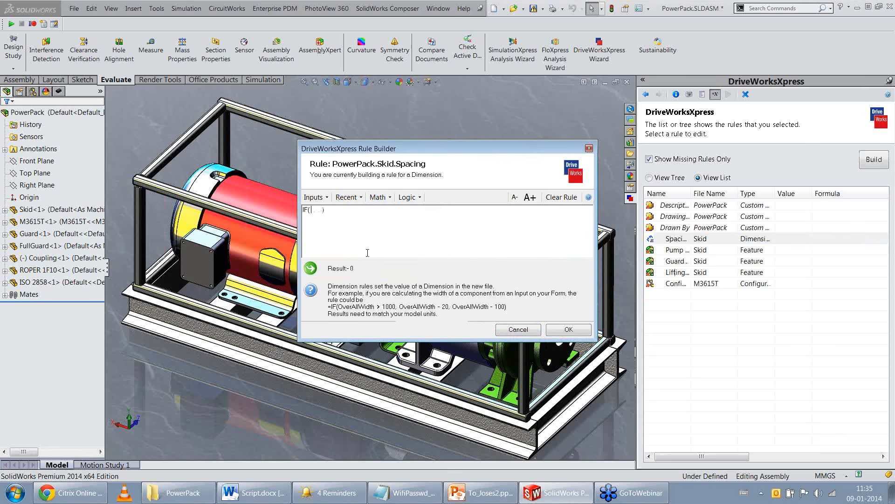
pyautogui.click(313, 197)
pyautogui.click(338, 220)
pyautogui.write('=')
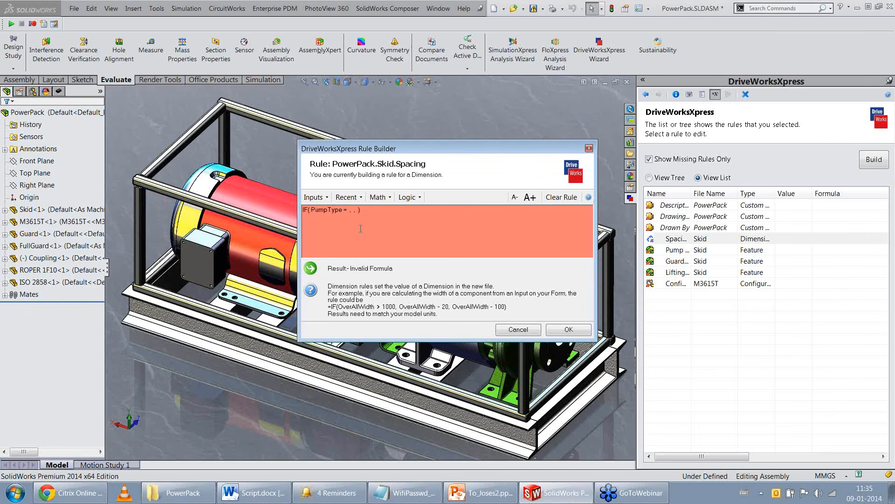
pyautogui.write('"ISO 2858"')
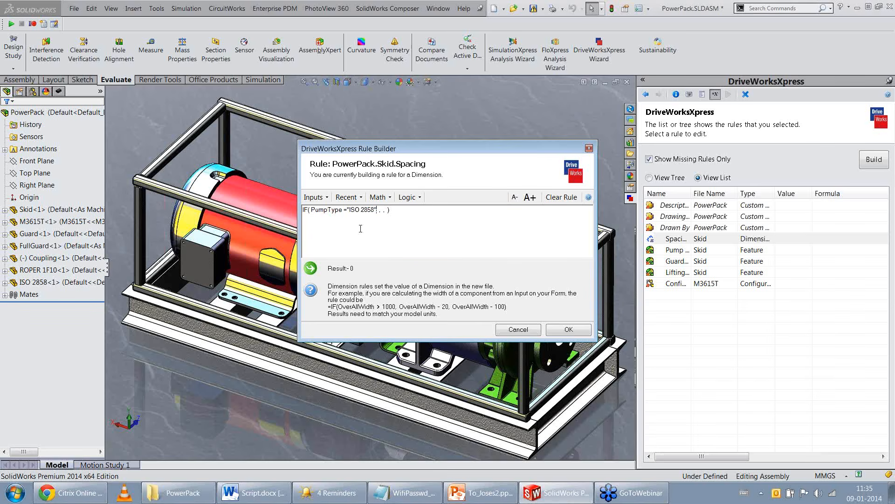
# Step: Complete the Spacing rule with 250 as the true result and 35 as the false result, and save it
pyautogui.moveTo(312, 209); pyautogui.dragTo(376, 212)
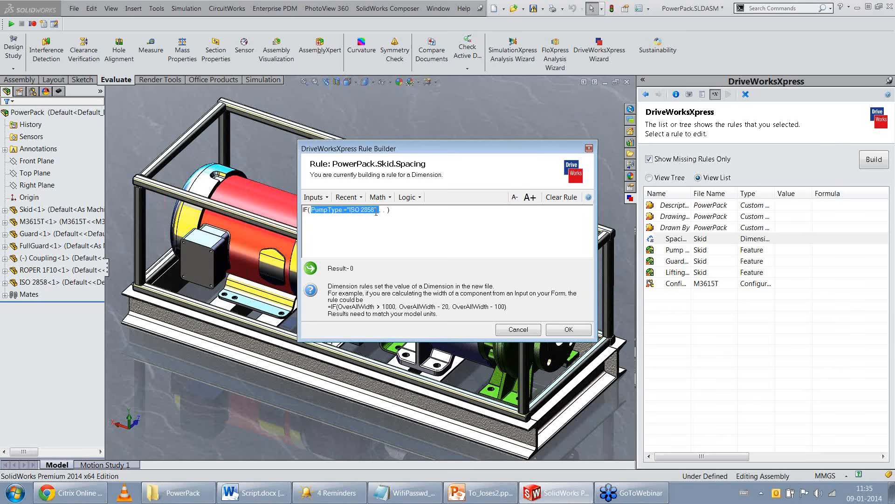
pyautogui.click(376, 212)
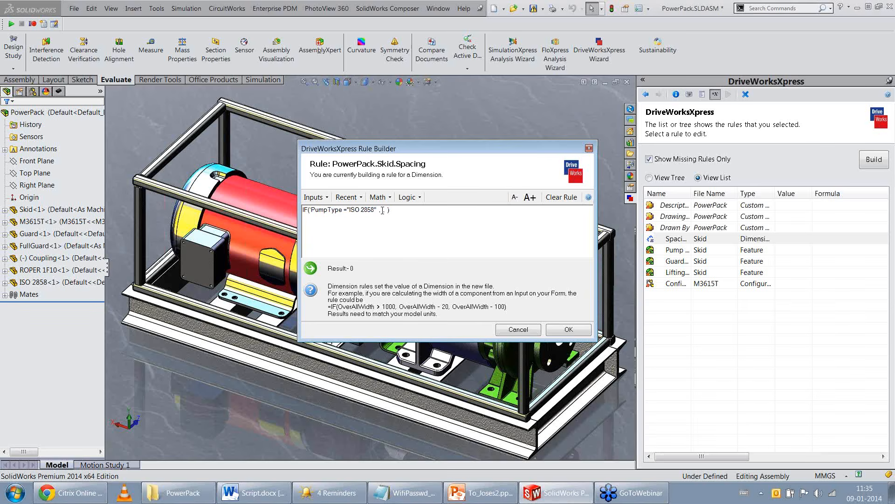
pyautogui.write('250 ,35')
pyautogui.click(562, 331)
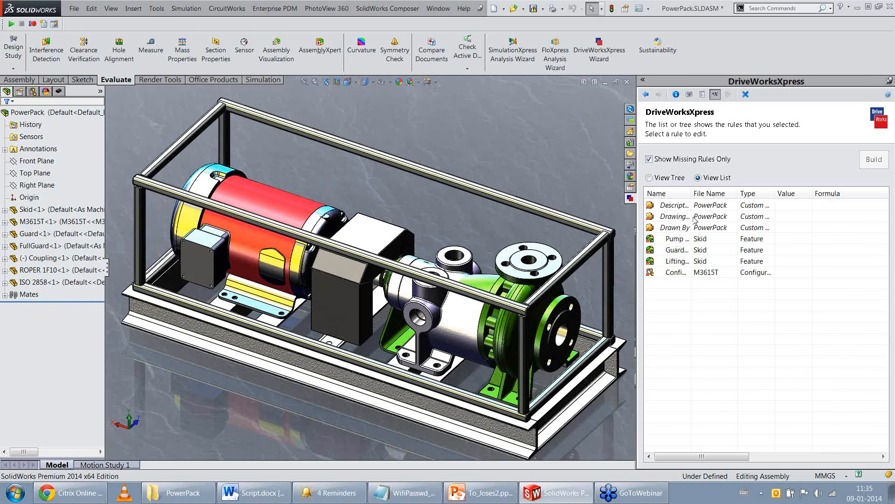
# Step: Widen the rule list's Name column and begin the Pump Support feature rule with an IF function testing PumpType ="ISO 2858"
pyautogui.doubleClick(691, 193)
pyautogui.doubleClick(689, 239)
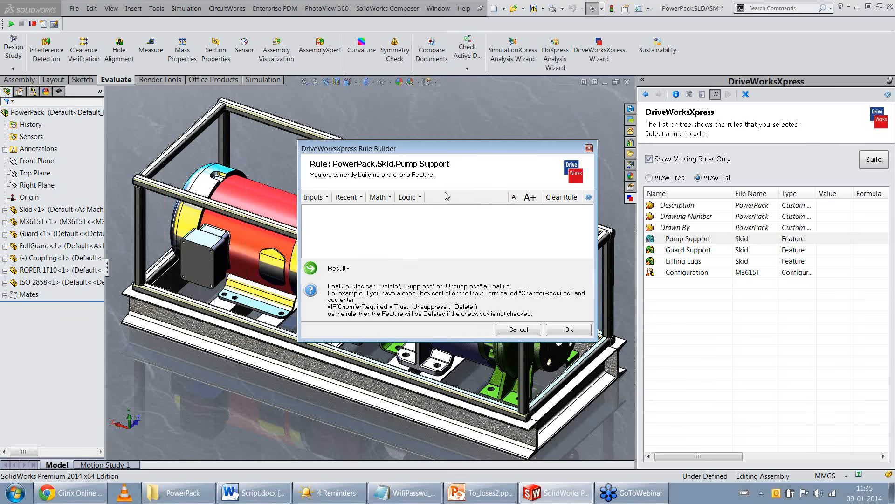
pyautogui.click(407, 197)
pyautogui.click(418, 297)
pyautogui.click(313, 197)
pyautogui.click(321, 221)
pyautogui.write('=" ')
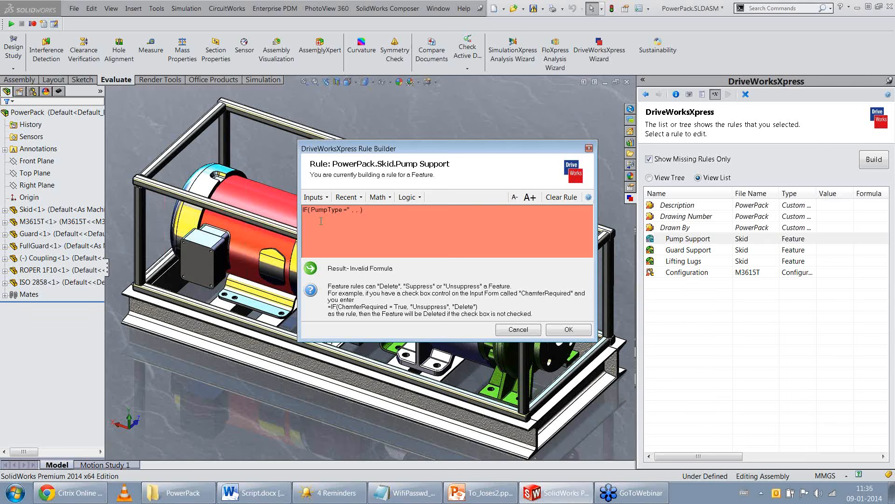
pyautogui.write('ISO 28')
pyautogui.write('58"')
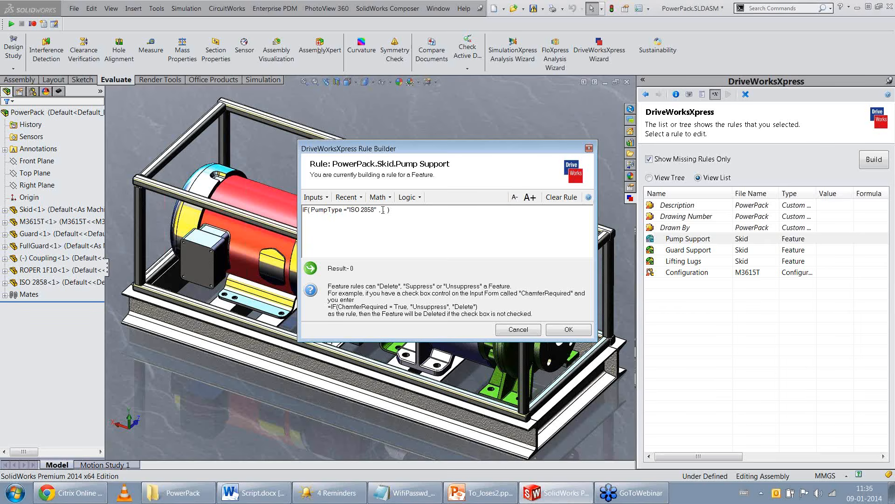
# Step: Complete the Pump Support rule with "Suppress" as the true result and "Unsuppress" as the false result, and save it
pyautogui.click(382, 210)
pyautogui.write('"Supp')
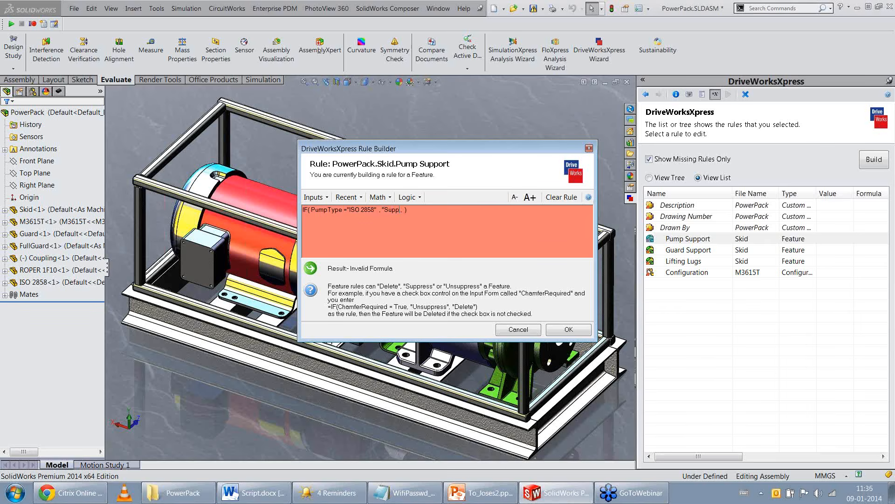
pyautogui.write('ress"')
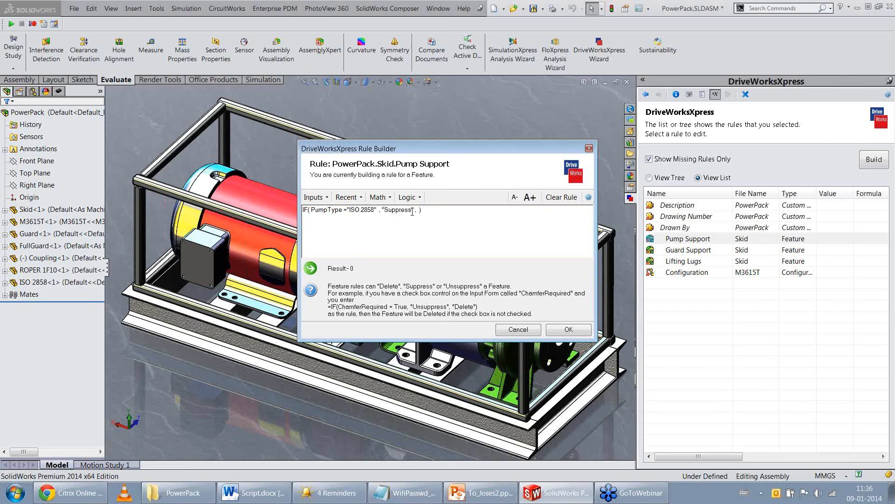
pyautogui.click(420, 210)
pyautogui.write('"Uns')
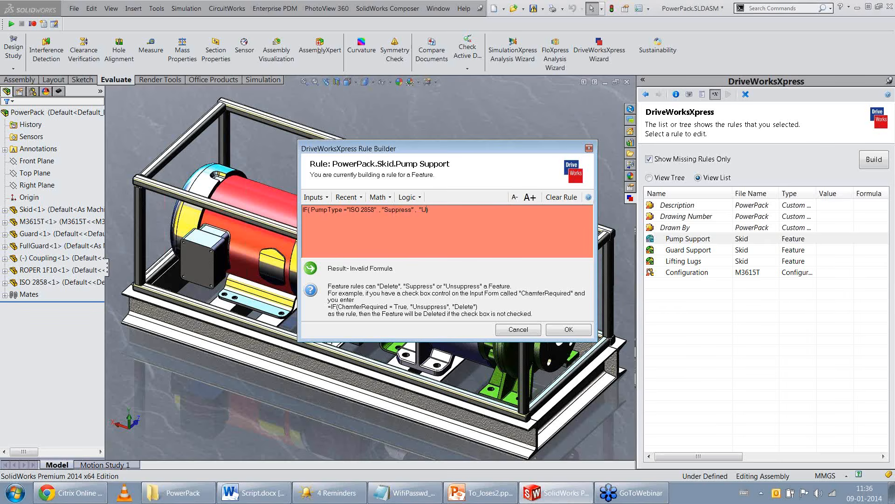
pyautogui.write('upp')
pyautogui.write('press"')
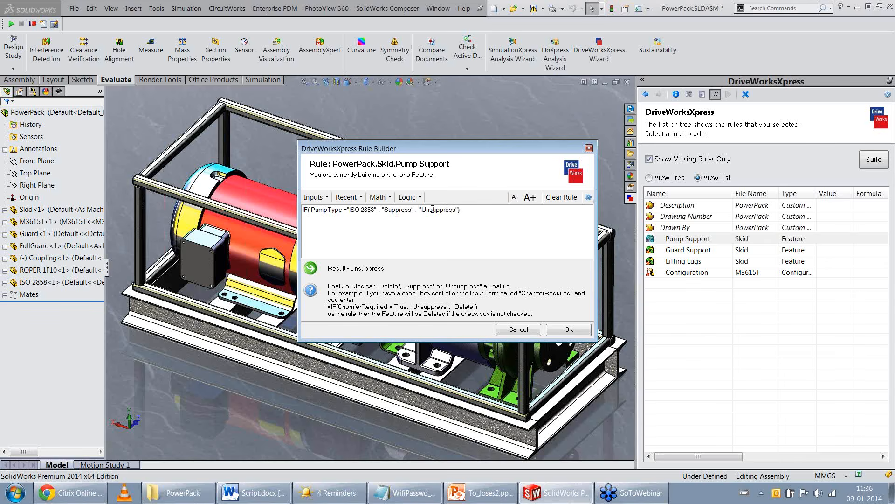
pyautogui.click(568, 331)
# Step: Begin the Skid's Lifting Lugs feature rule with an IF function testing PumpType ="ISO 2858"
pyautogui.click(679, 250)
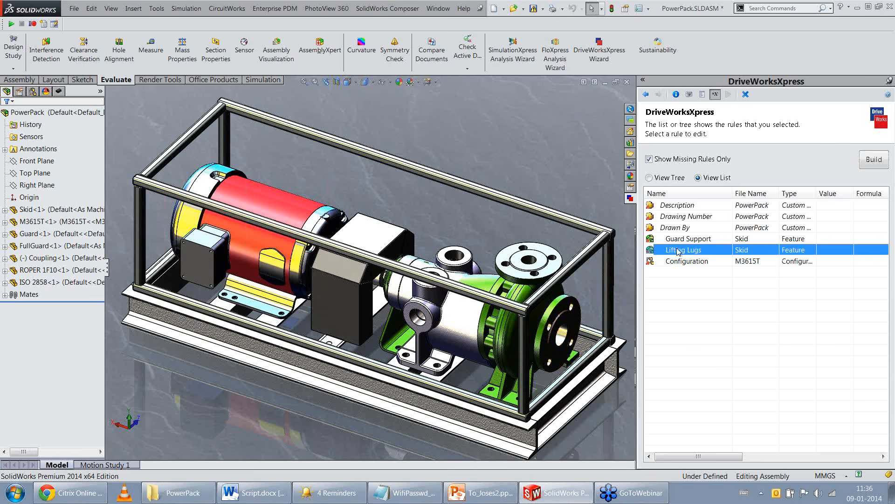
pyautogui.doubleClick(678, 250)
pyautogui.click(409, 198)
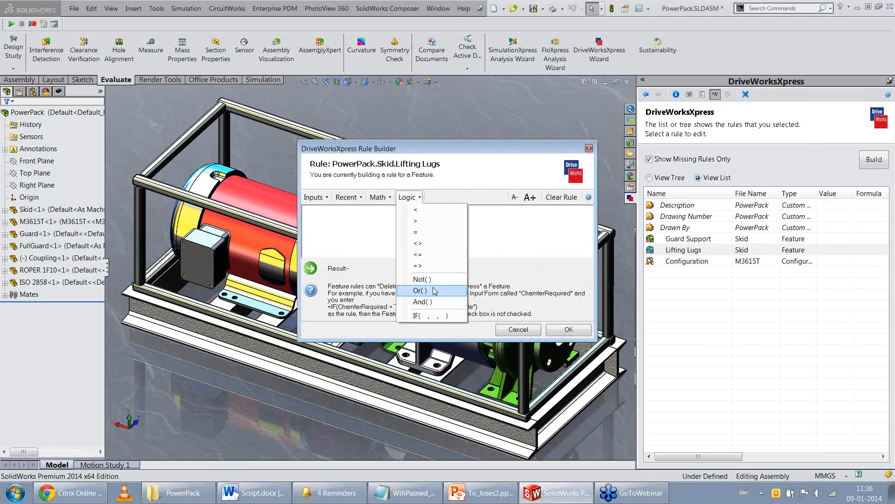
pyautogui.click(436, 315)
pyautogui.click(315, 197)
pyautogui.click(331, 220)
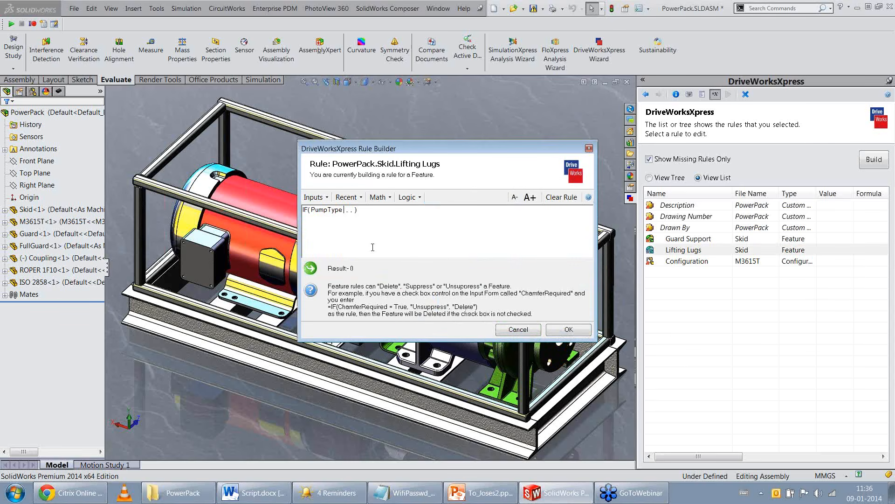
pyautogui.write('="SIO')
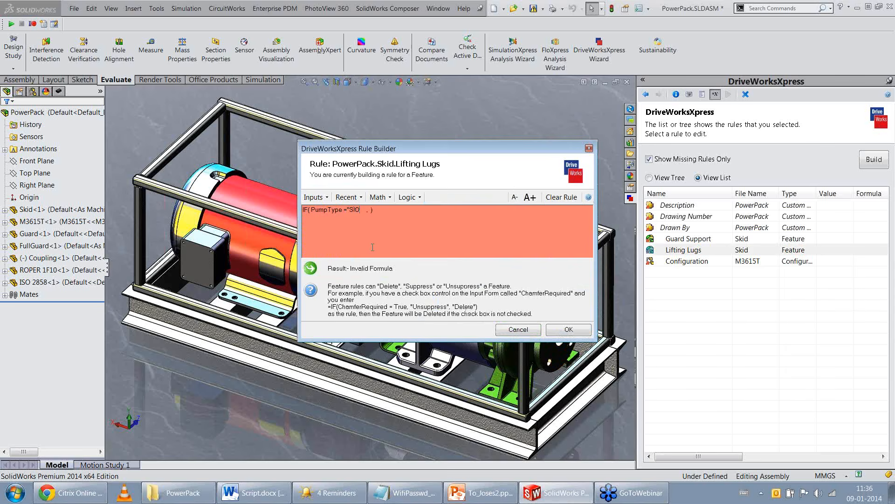
pyautogui.press('BackSpace')
pyautogui.press('BackSpace')
pyautogui.press('BackSpace')
pyautogui.write('ISO 2858"')
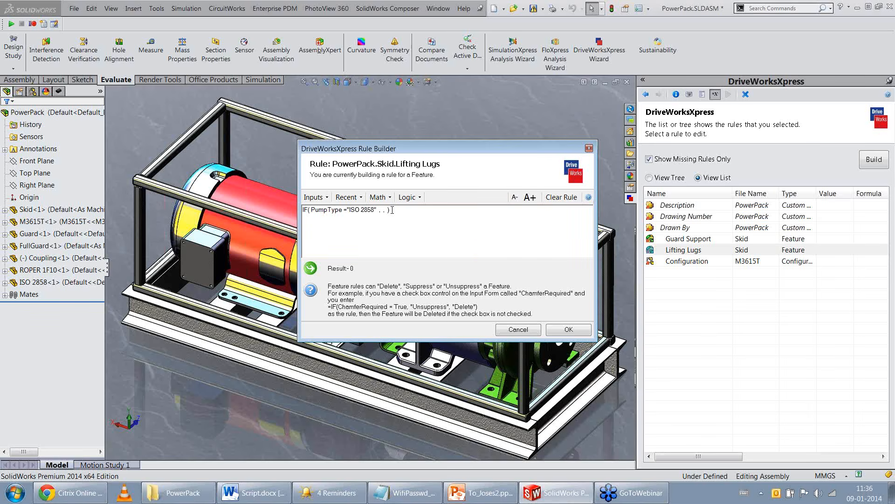
# Step: Complete the Lifting Lugs rule with "Unsuppress" as the true result and "Suppress" as the false result, and save it
pyautogui.write(',"')
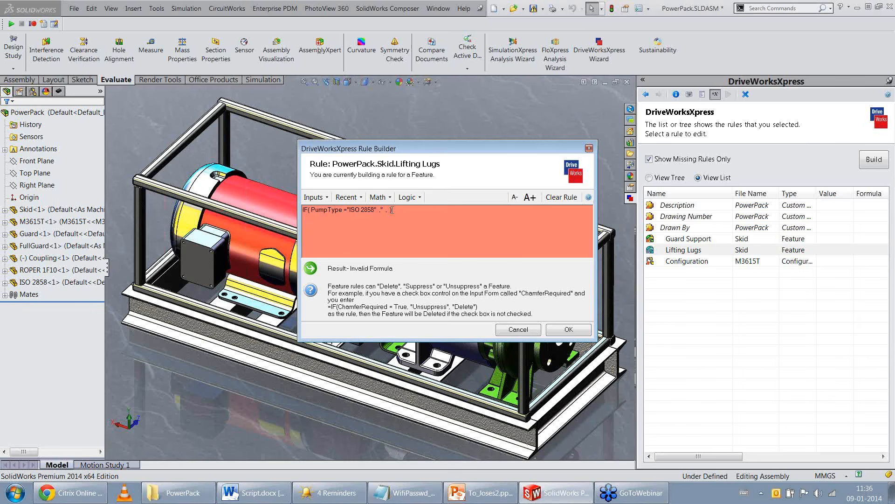
pyautogui.write('UU')
pyautogui.press('BackSpace')
pyautogui.write('nsuppress" ')
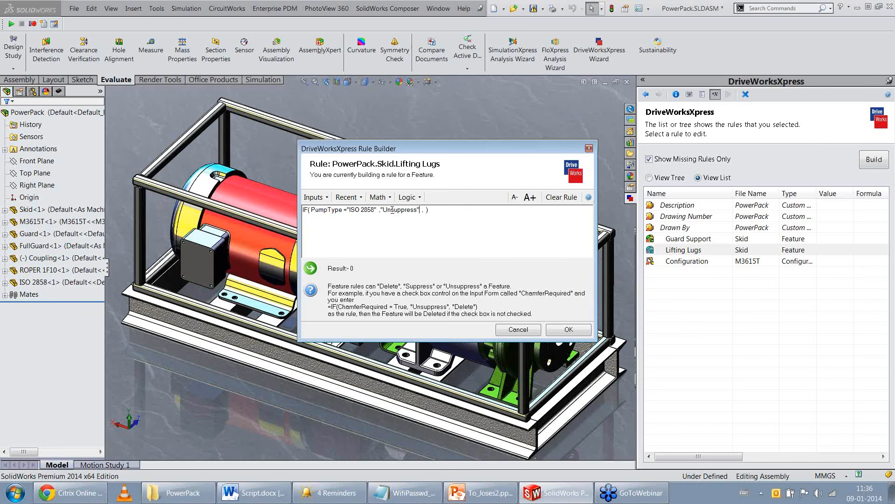
pyautogui.write(', "Suppr')
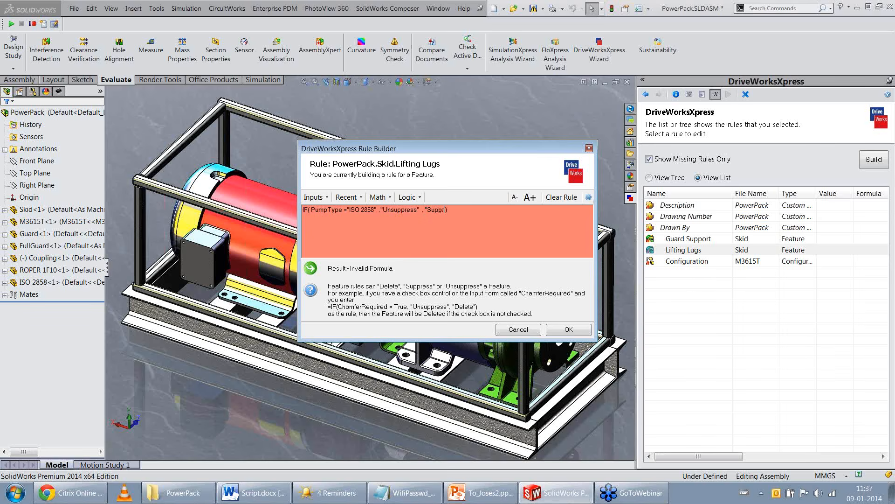
pyautogui.write('ess"')
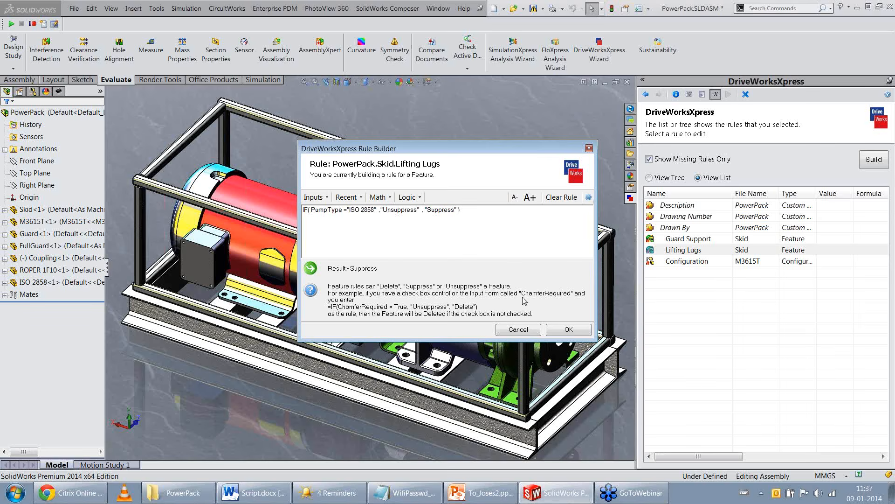
pyautogui.click(569, 329)
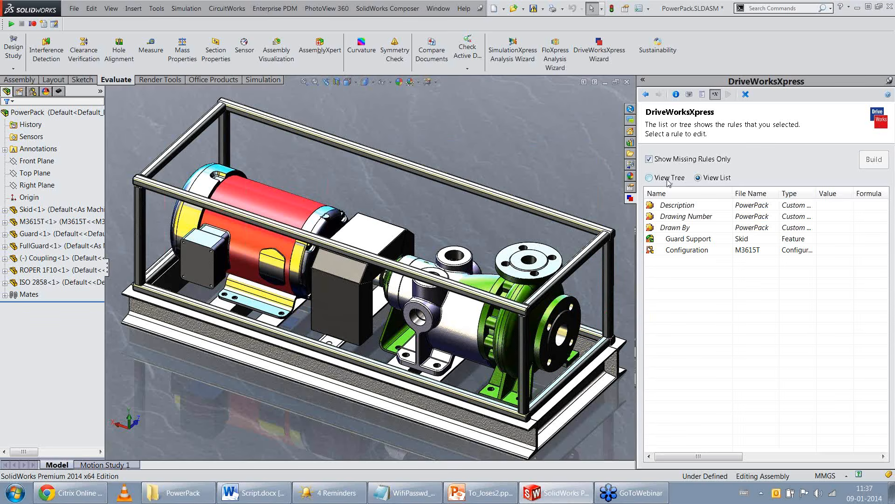
# Step: List all rules, change the Lifting Lugs rule's false result to "Delete", and save it
pyautogui.click(682, 162)
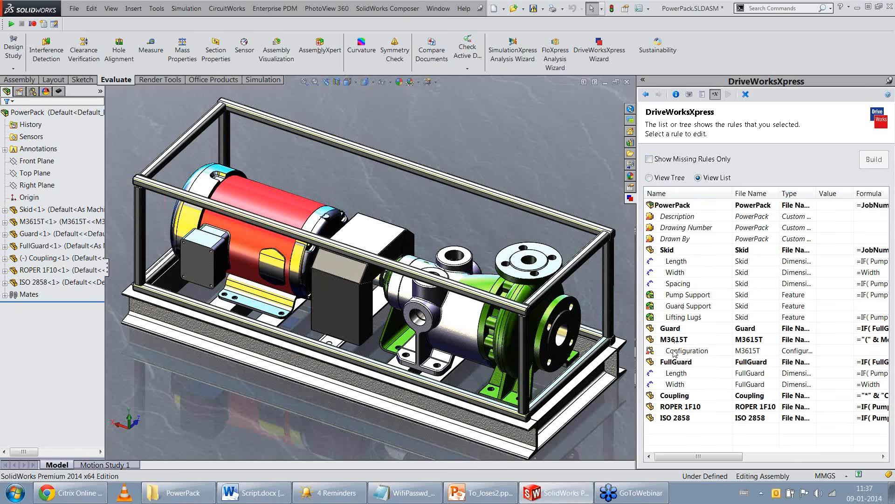
pyautogui.doubleClick(682, 318)
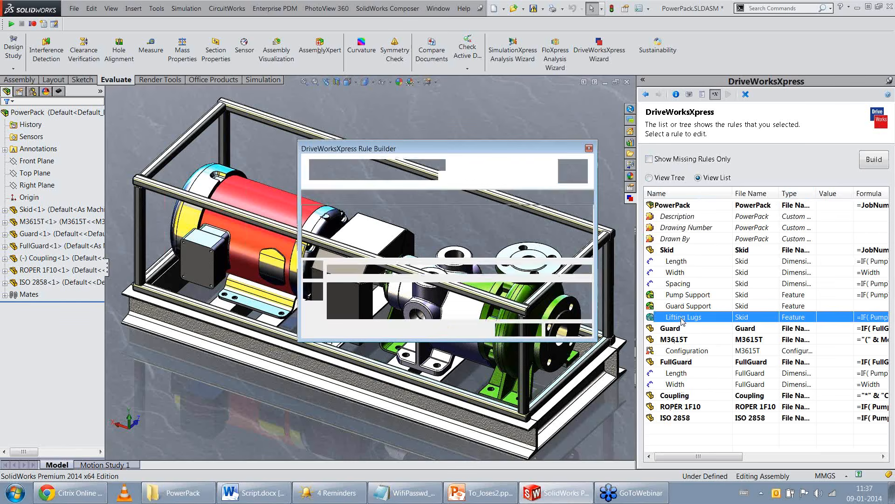
pyautogui.moveTo(431, 210); pyautogui.dragTo(459, 211)
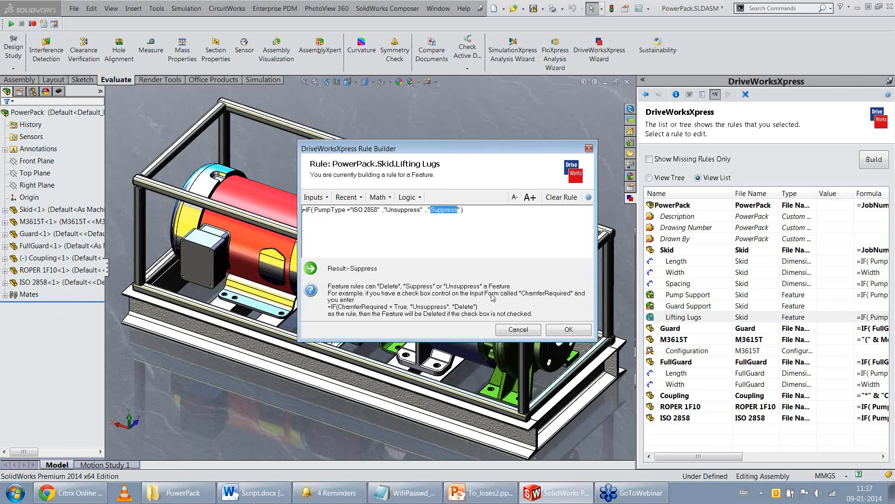
pyautogui.write('Delete')
pyautogui.click(575, 330)
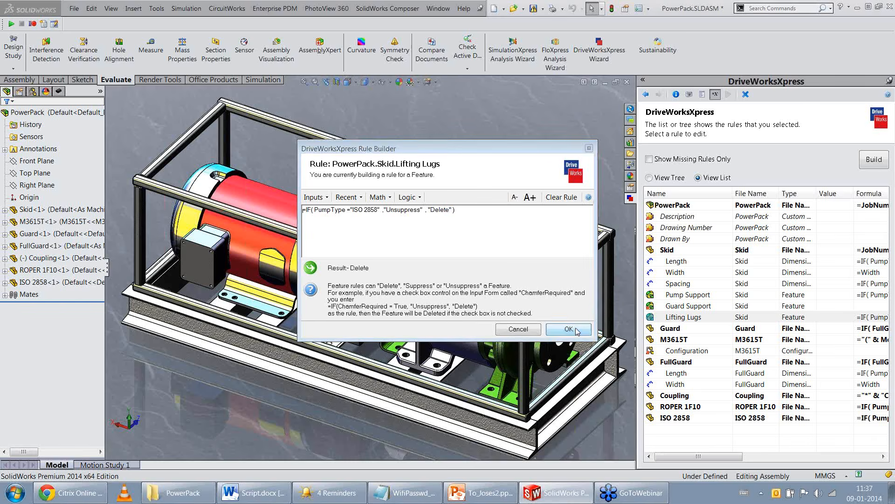
# Step: Show only missing rules and begin the Skid's Guard Support feature rule with an IF function testing the FullGuardRequired input
pyautogui.click(690, 161)
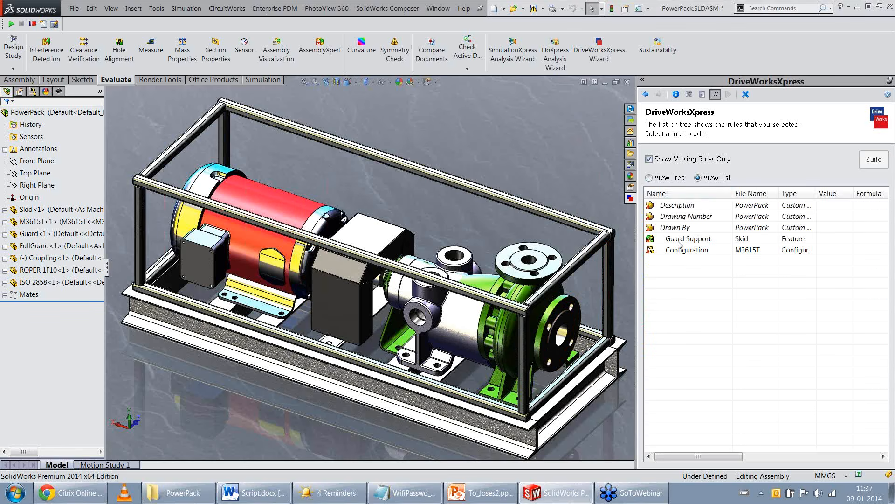
pyautogui.doubleClick(681, 239)
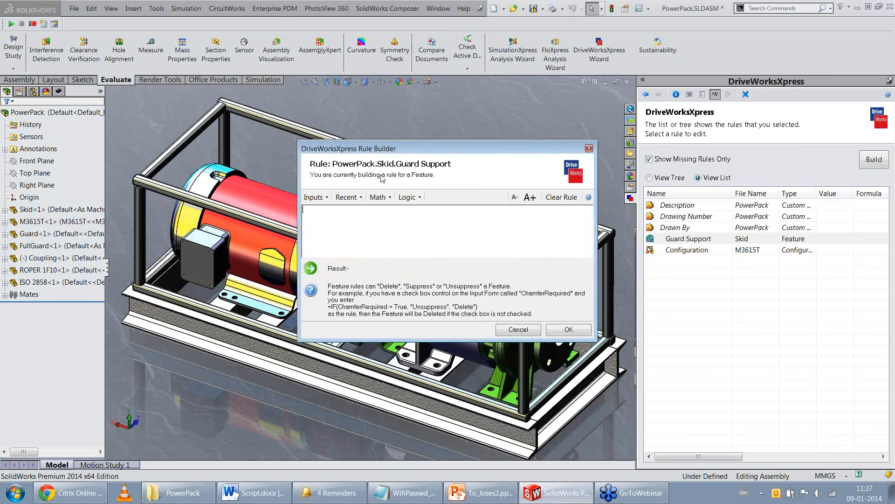
pyautogui.click(408, 197)
pyautogui.click(408, 318)
pyautogui.click(313, 197)
pyautogui.click(336, 257)
# Step: Enter "Unsuppress" as the true result and "Suppress" as the false result of the Guard Support rule, and enlarge the formula text
pyautogui.write('"Unsuppr')
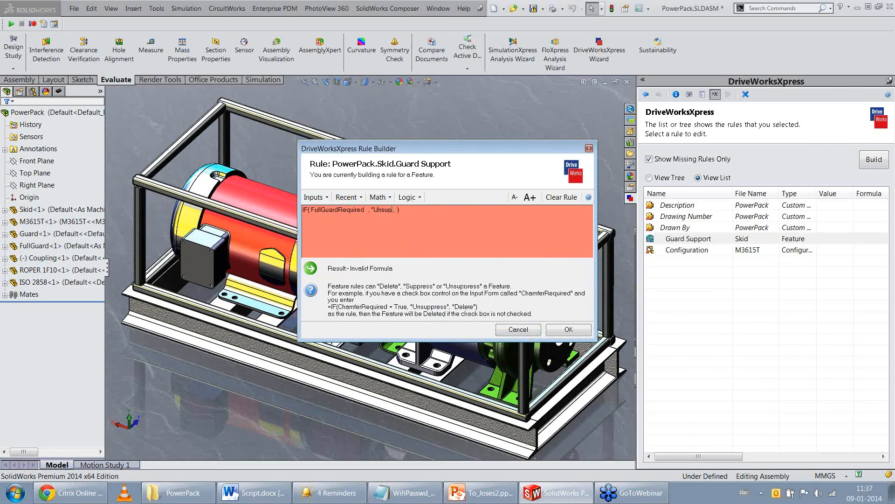
pyautogui.write('ess" , ')
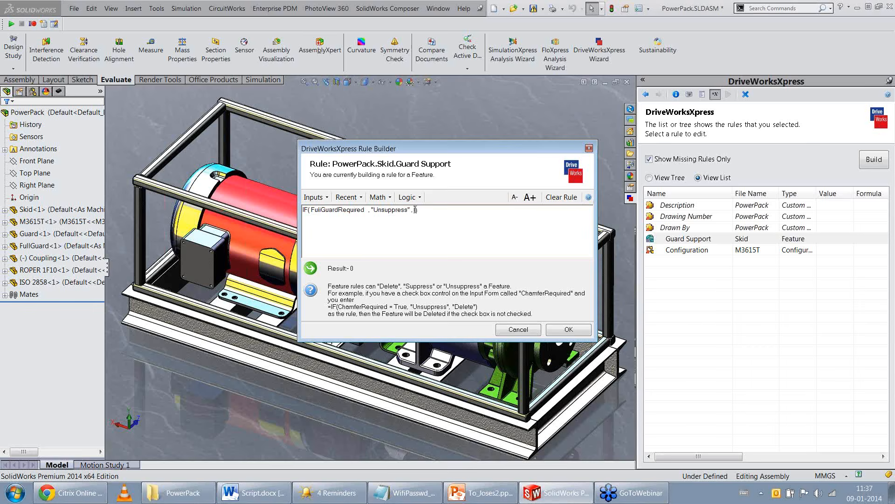
pyautogui.write('"Su')
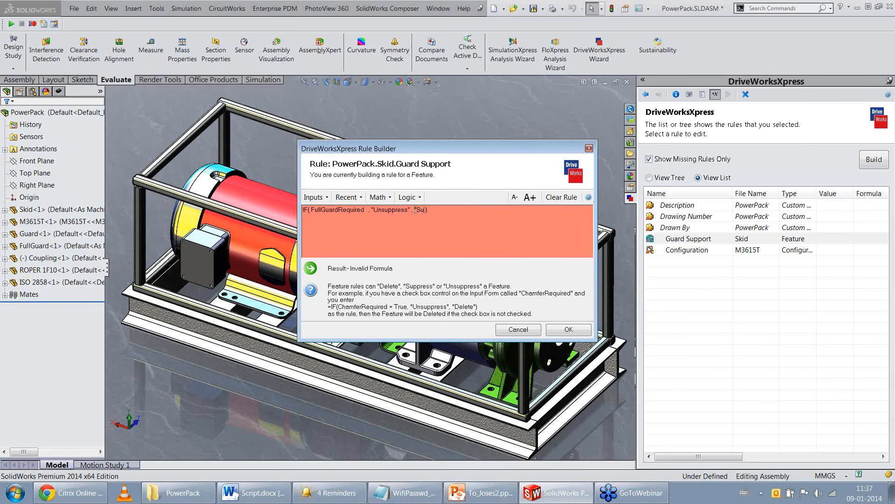
pyautogui.write('ppress"')
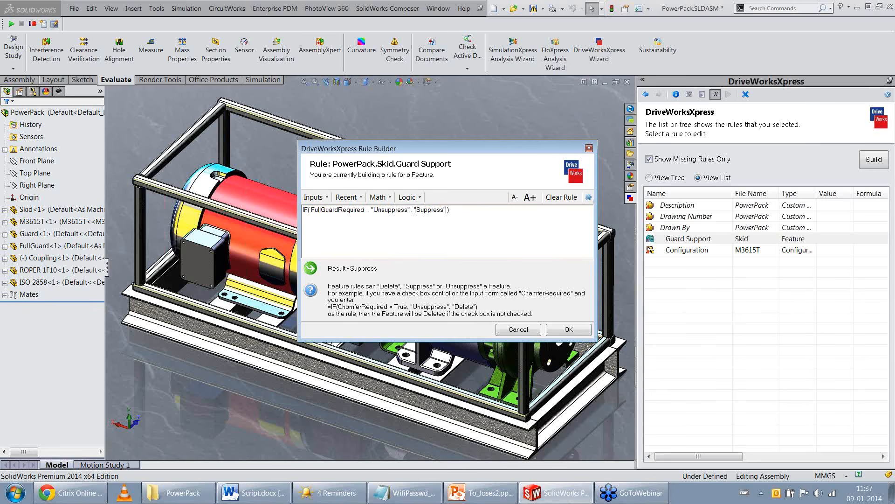
pyautogui.click(530, 197)
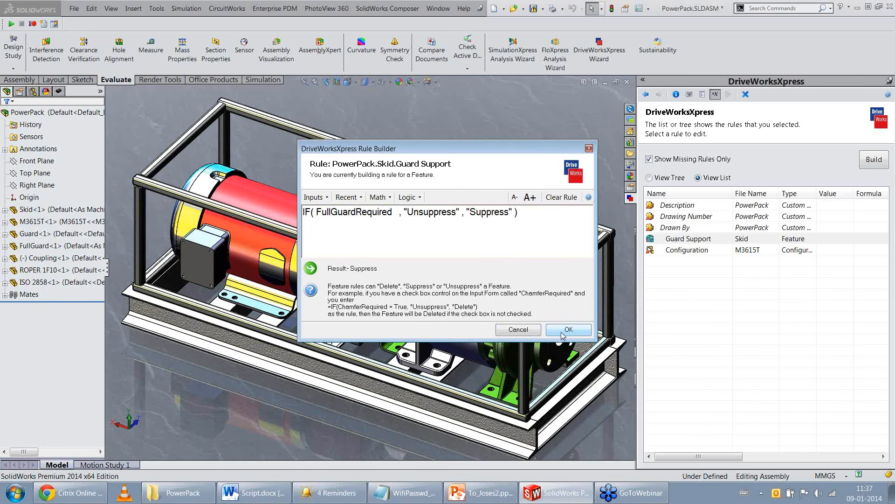
# Step: Save the Guard Support rule, create the M3615T configuration rule from the MotorType input with enlarged formula text, and save it
pyautogui.click(563, 332)
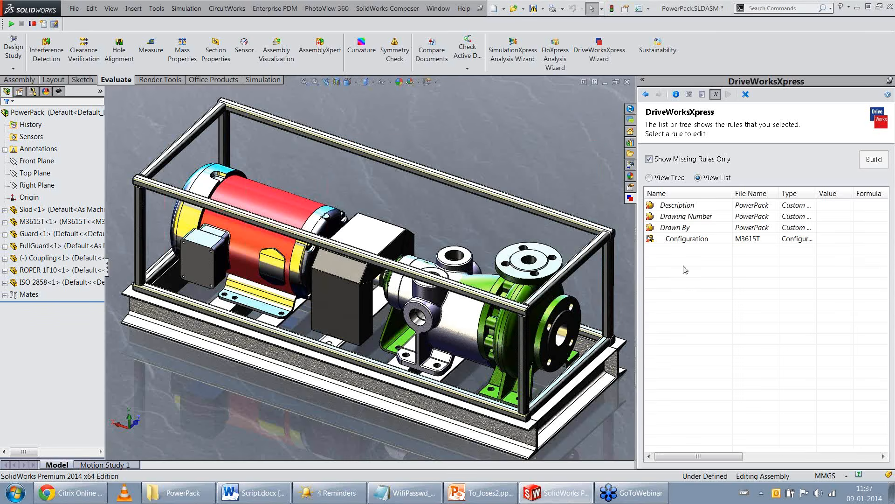
pyautogui.doubleClick(692, 240)
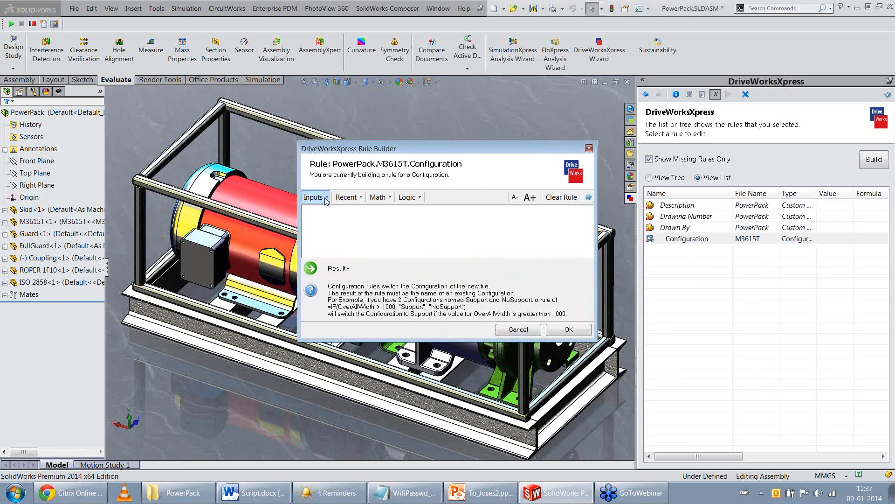
pyautogui.click(321, 198)
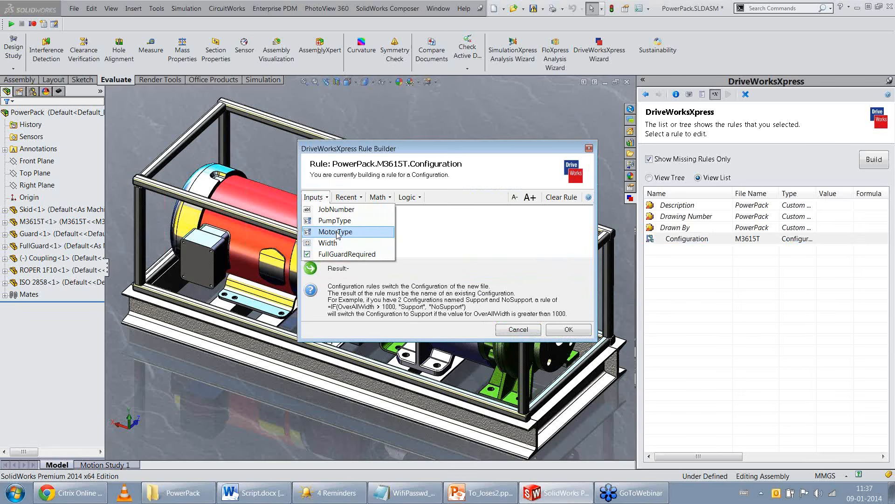
pyautogui.click(338, 232)
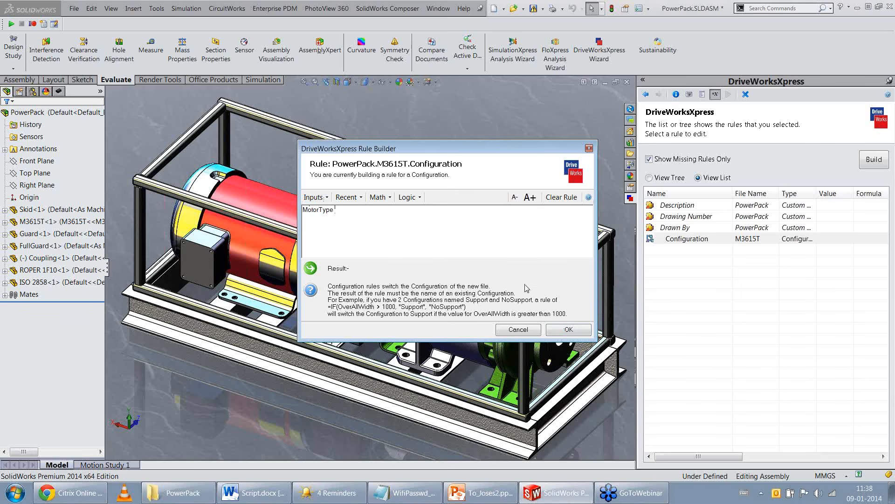
pyautogui.click(530, 197)
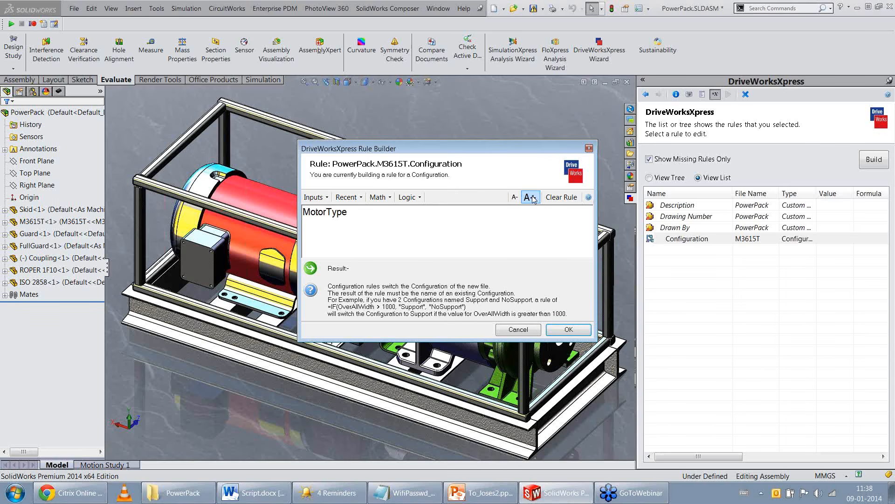
pyautogui.click(557, 332)
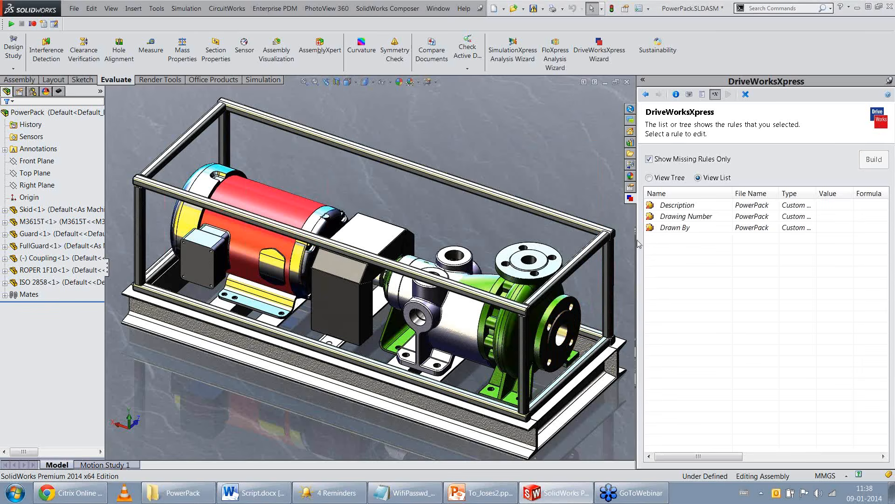
# Step: Build the PowerPack Drawing Number property rule as "PP - " joined with the JobNumber input, and save it
pyautogui.doubleClick(684, 218)
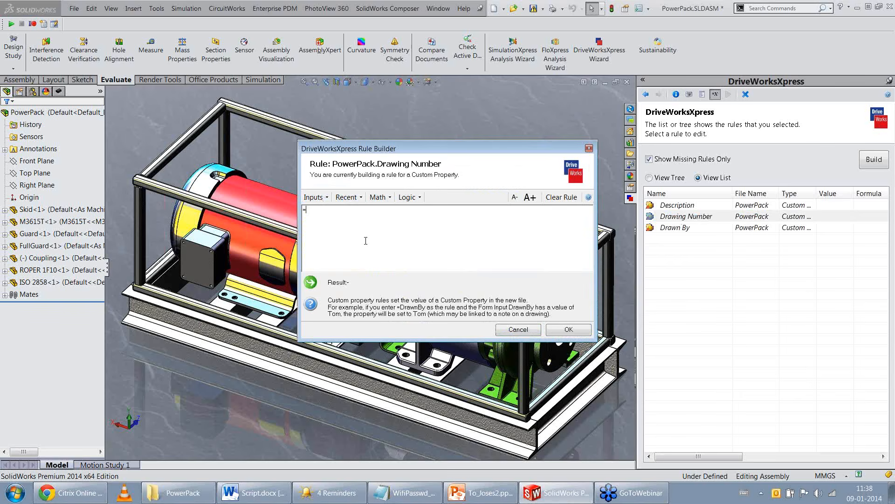
pyautogui.write('"PP')
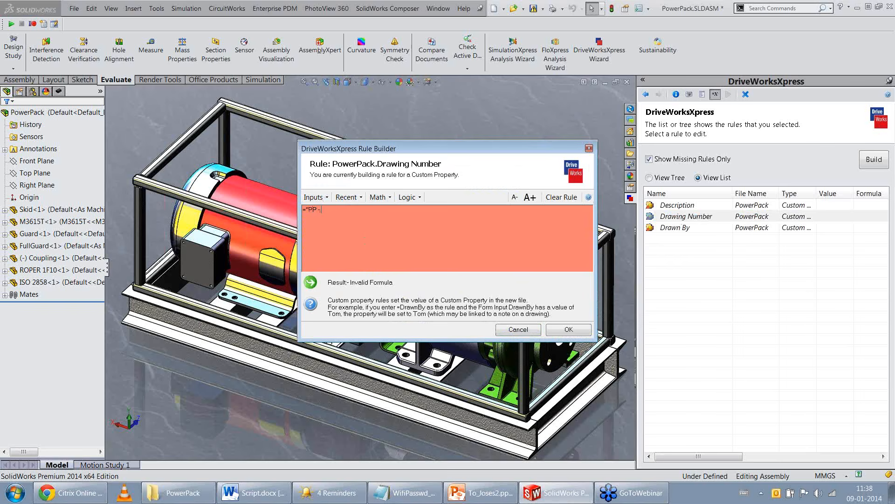
pyautogui.write(' - "')
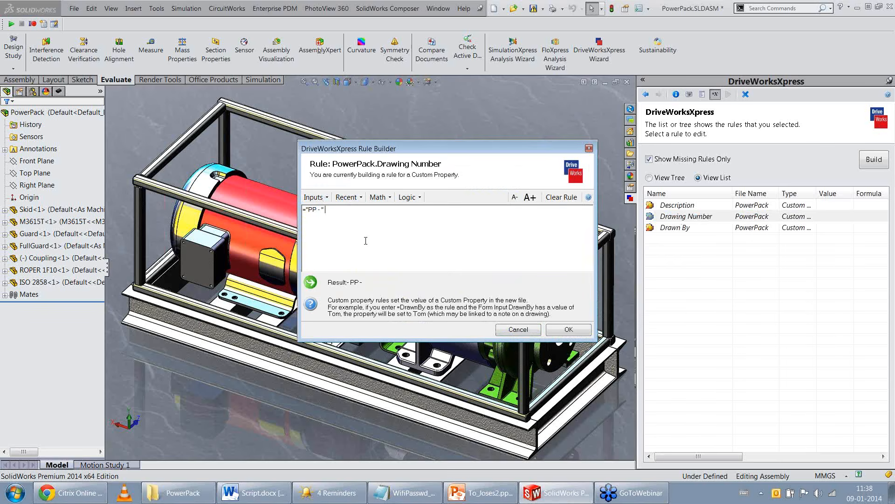
pyautogui.write(' &')
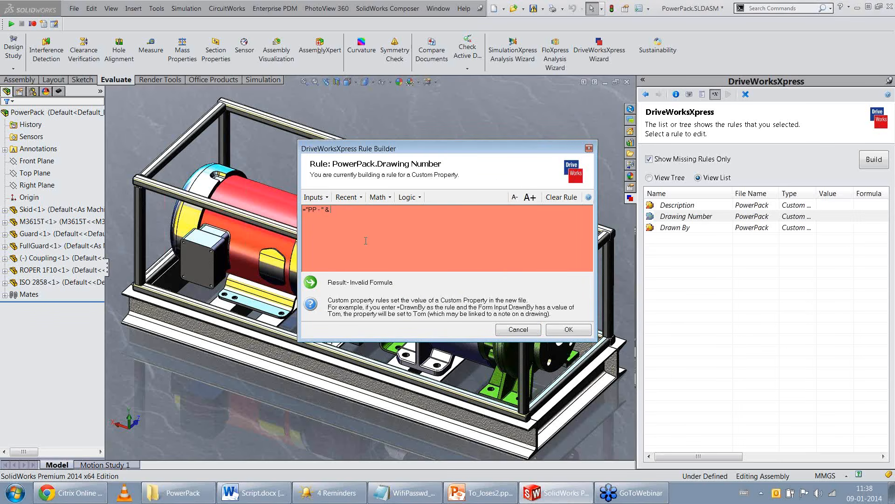
pyautogui.click(314, 197)
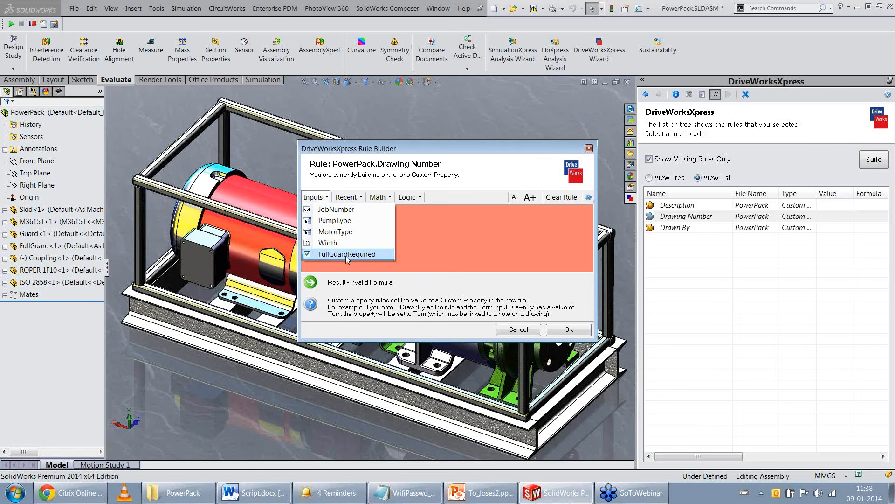
pyautogui.click(354, 210)
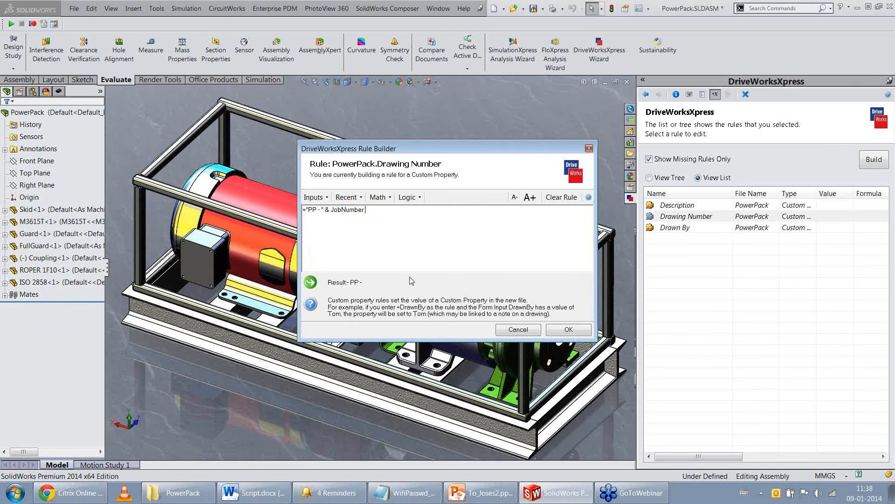
pyautogui.click(577, 330)
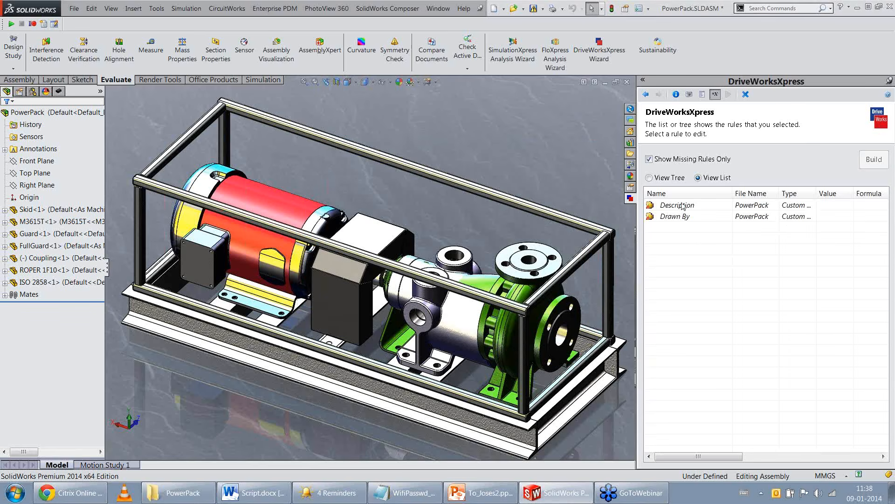
# Step: Set the PowerPack Drawn By custom property rule to the text "DriveWorks" and save it
pyautogui.doubleClick(682, 217)
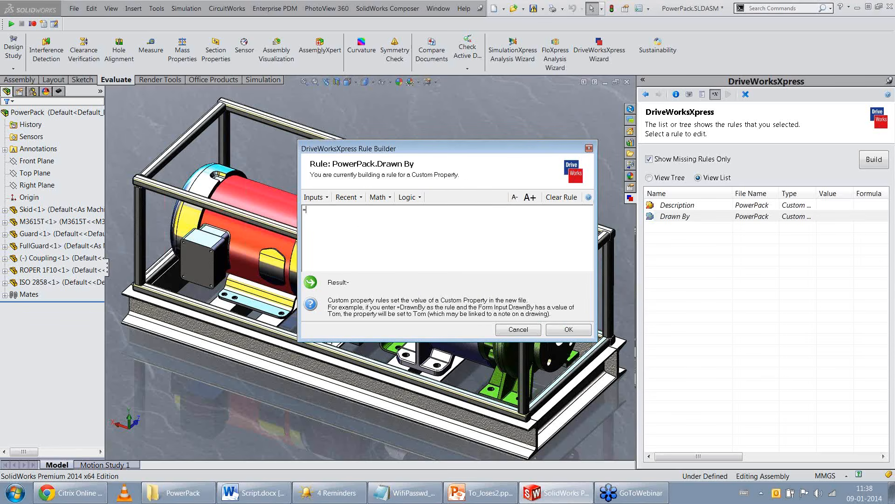
pyautogui.write('"DriveWo')
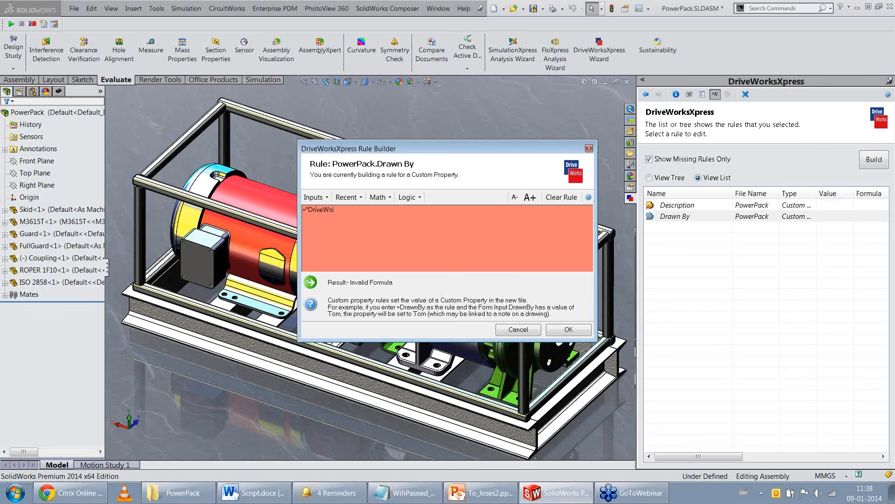
pyautogui.write('rks"')
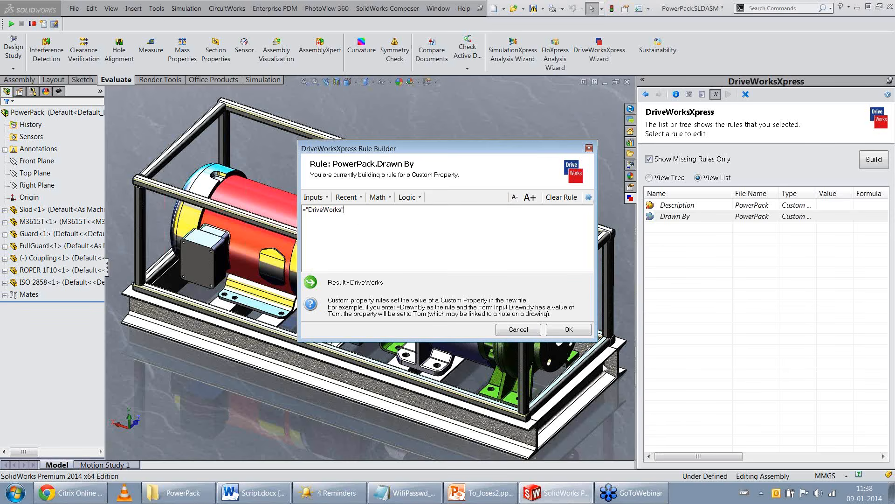
pyautogui.click(569, 329)
# Step: Set the PowerPack Description custom property rule to "Power Pack Assembly", save it, and list all rules
pyautogui.doubleClick(684, 207)
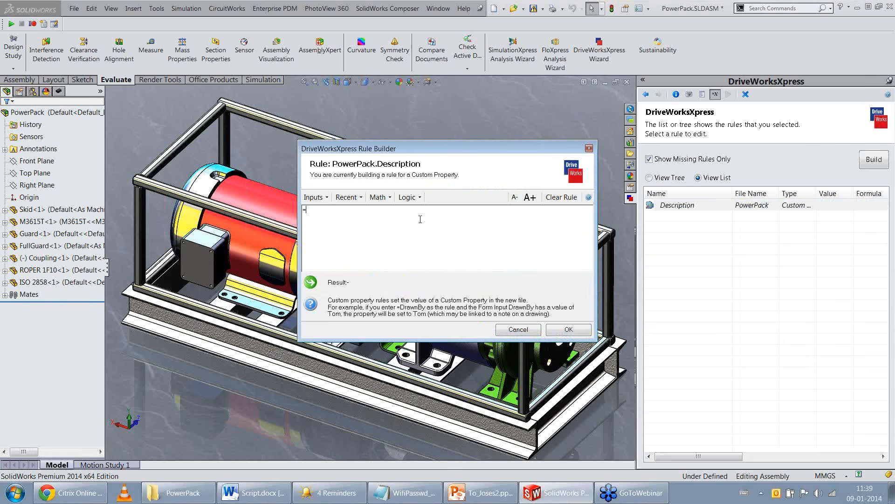
pyautogui.write('"Power')
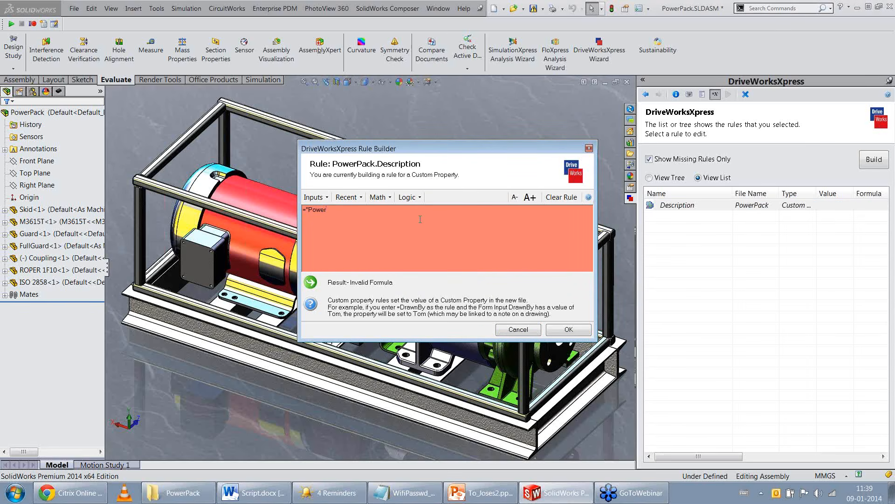
pyautogui.write(' Pack Assembly"')
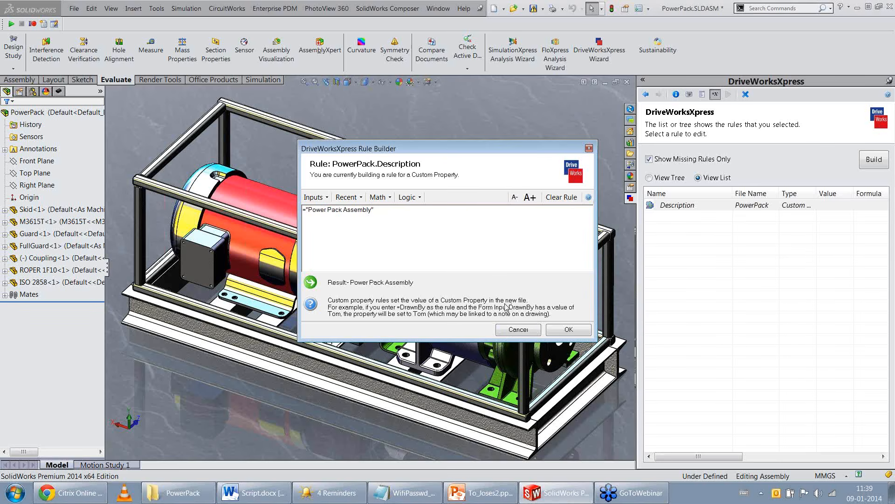
pyautogui.click(555, 329)
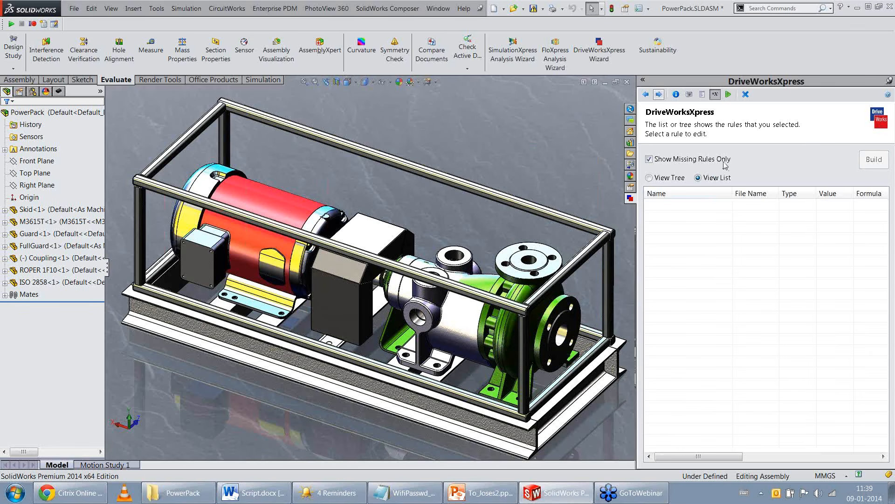
pyautogui.click(668, 159)
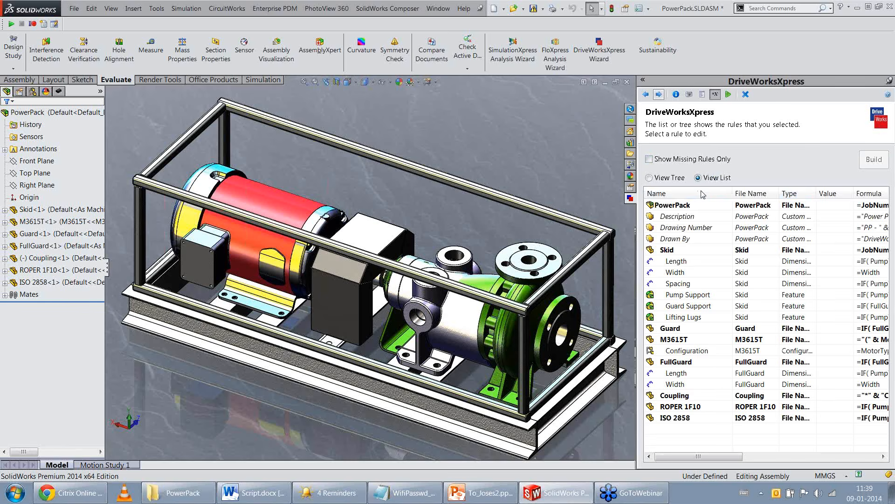
# Step: Open the PowerPack input form for running the project and enter "Webinar 101" as the job number
pyautogui.click(664, 96)
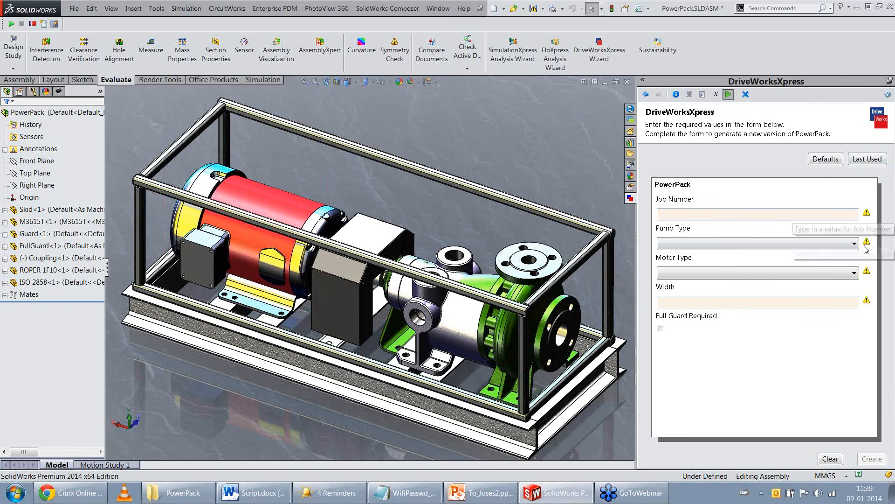
pyautogui.moveTo(867, 219)
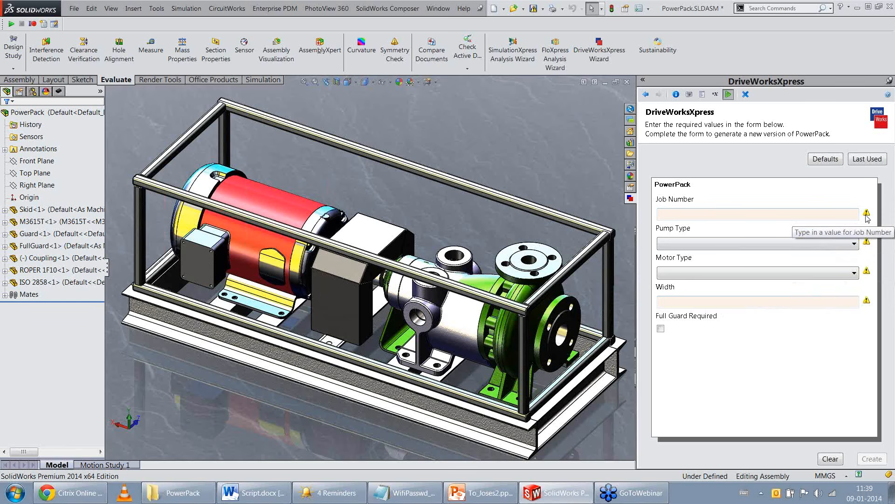
pyautogui.click(815, 213)
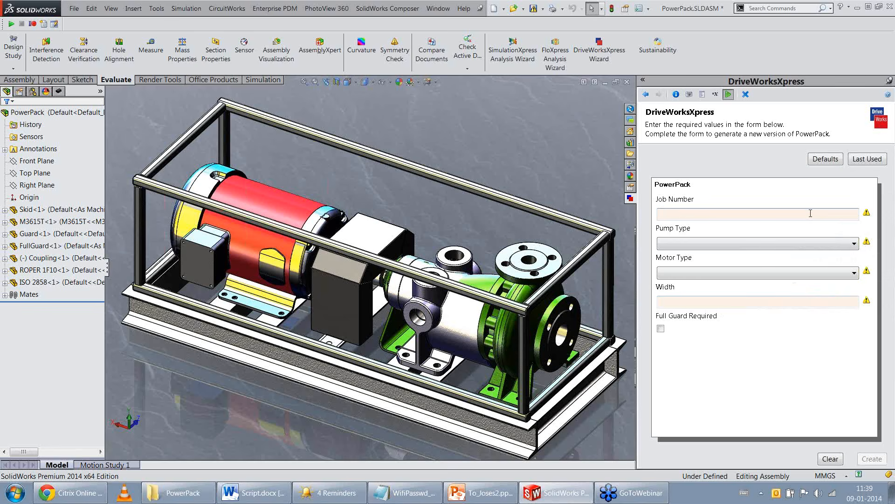
pyautogui.write('P')
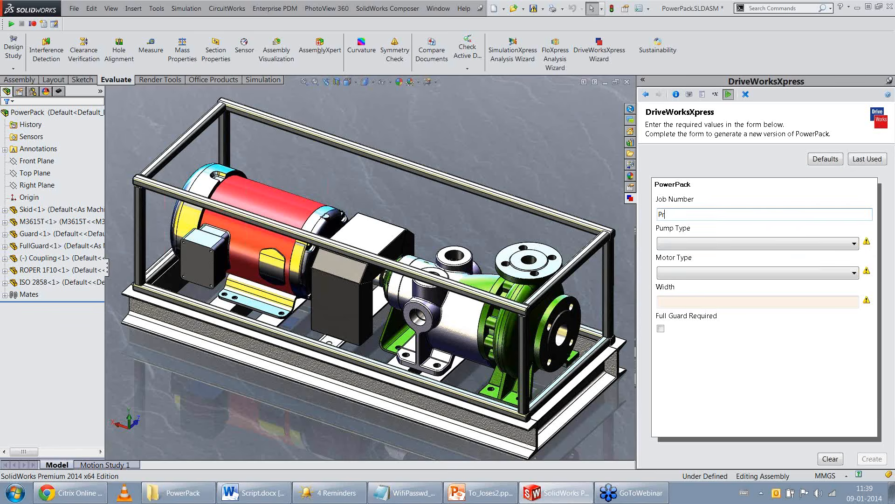
pyautogui.press('BackSpace')
pyautogui.write('Wr')
# Step: Choose ISO 2858 as the pump type and CFM3615T as the motor type in the PowerPack form
pyautogui.click(827, 243)
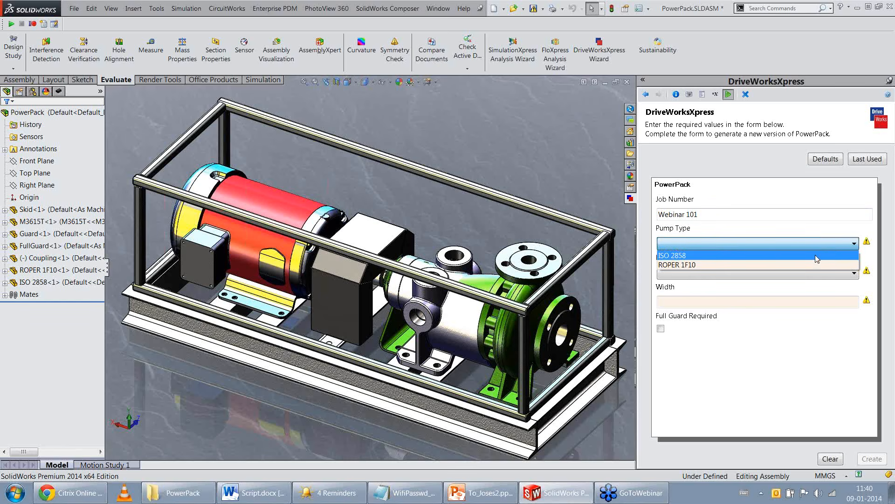
pyautogui.click(815, 254)
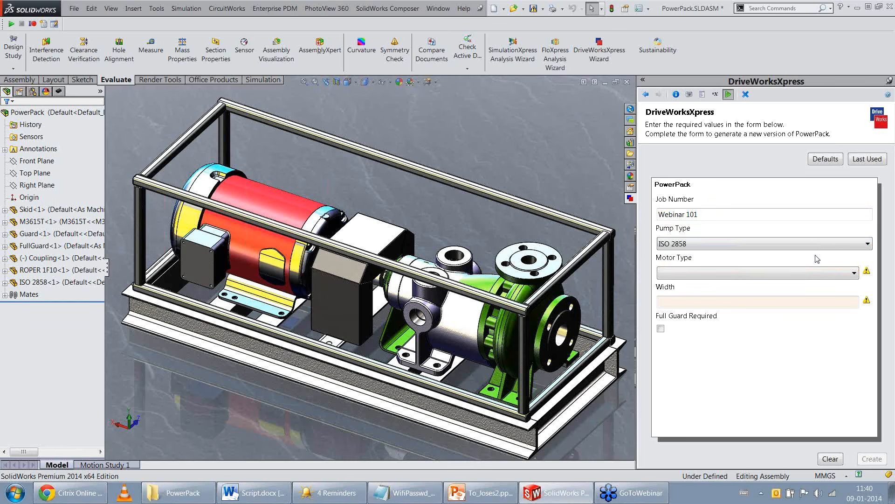
pyautogui.click(752, 273)
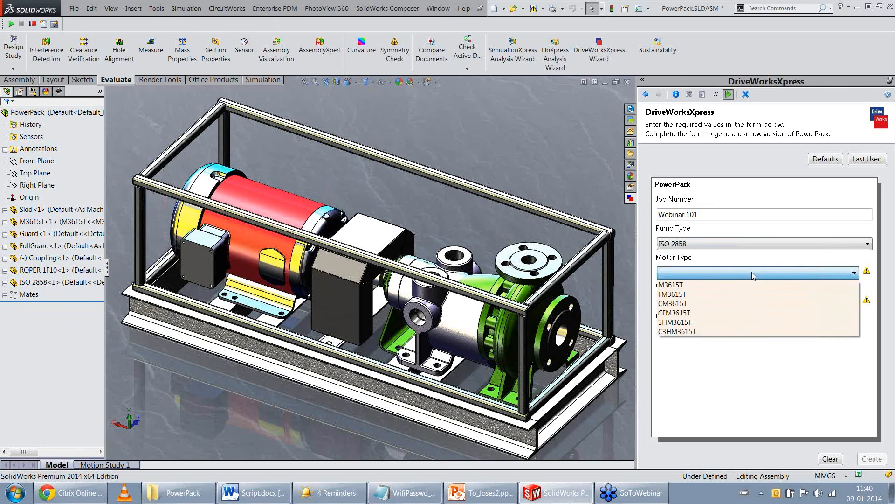
pyautogui.click(748, 317)
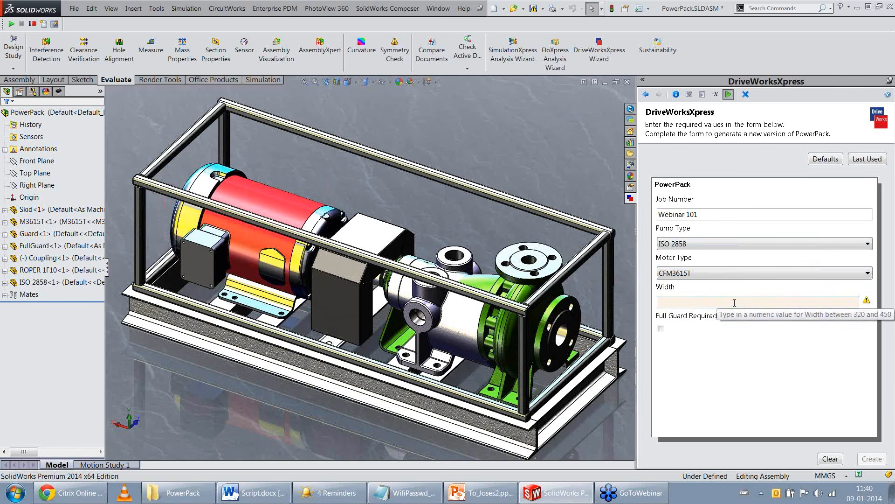
# Step: Set the width to 340, require the full guard, and generate the new PowerPack version
pyautogui.click(695, 303)
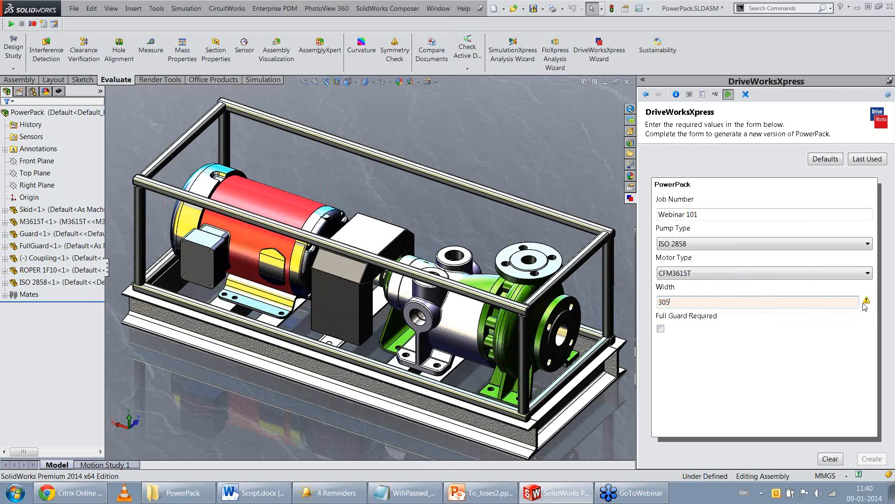
pyautogui.moveTo(865, 306)
pyautogui.doubleClick(831, 301)
pyautogui.write('340')
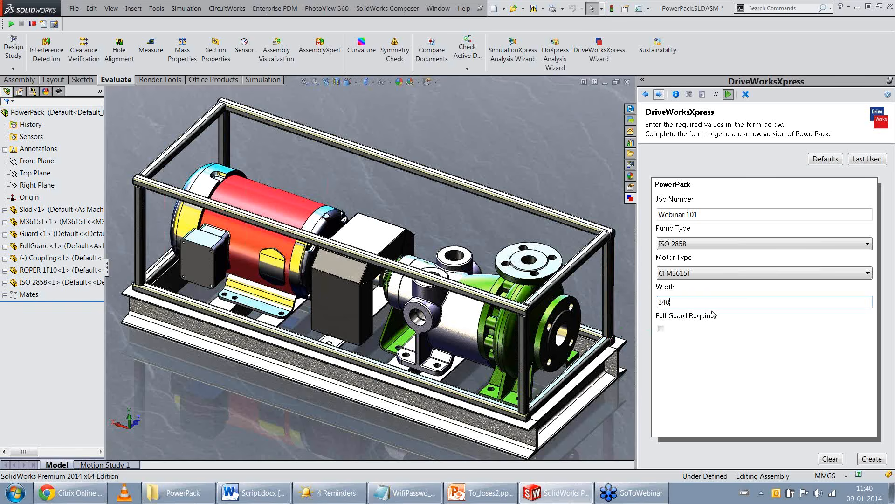
pyautogui.click(661, 329)
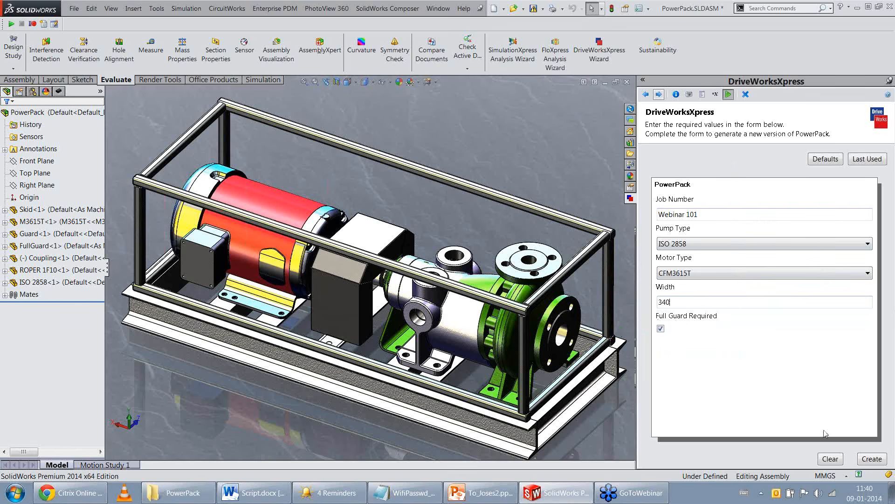
pyautogui.click(871, 459)
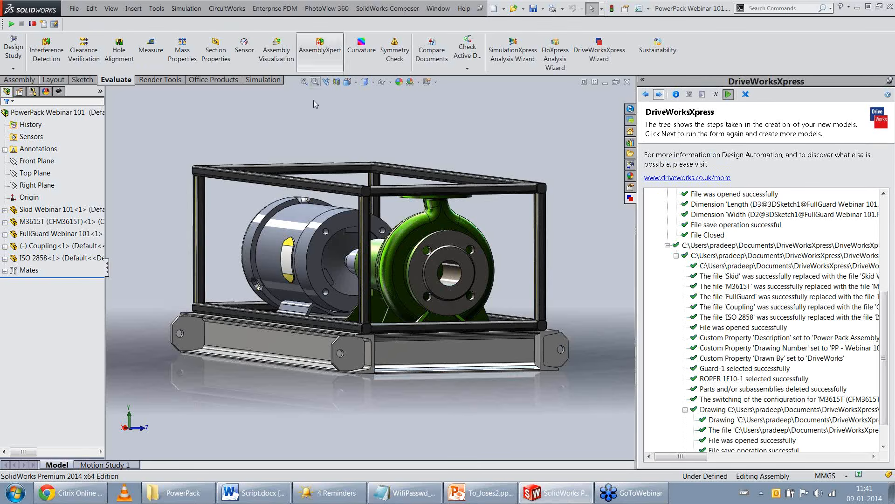
# Step: Inspect the generated PowerPack assembly from an angled view and check which configuration the motor uses
pyautogui.moveTo(377, 250); pyautogui.dragTo(334, 251, button='middle')
pyautogui.scroll(-2, 340, 280)
pyautogui.click(299, 226)
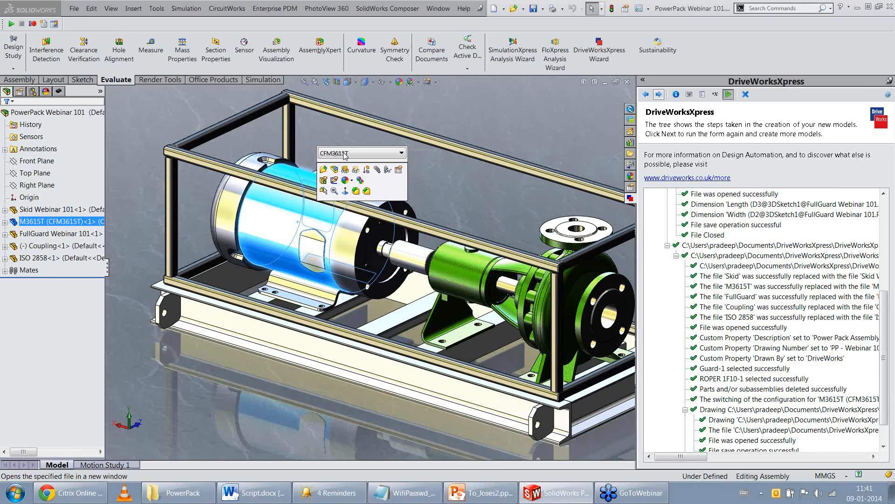
pyautogui.click(500, 172)
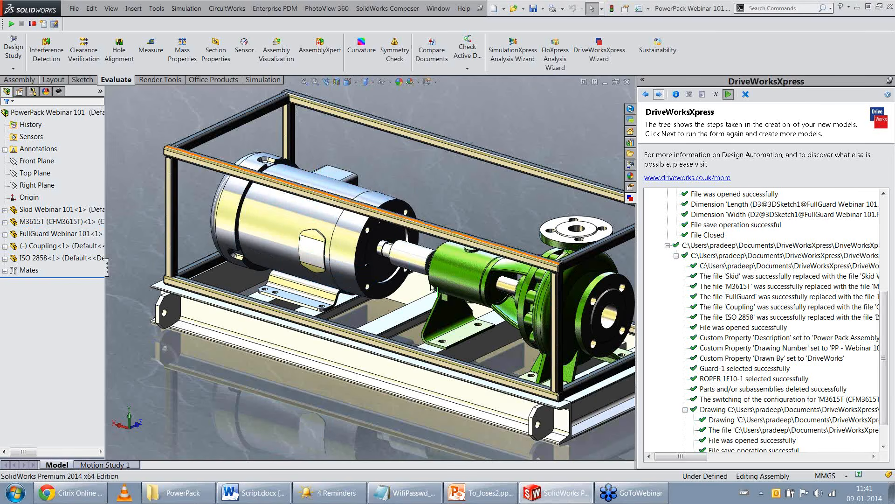
# Step: Display the dimensions of the generated skid and examine its length and width in the assembly
pyautogui.click(459, 270)
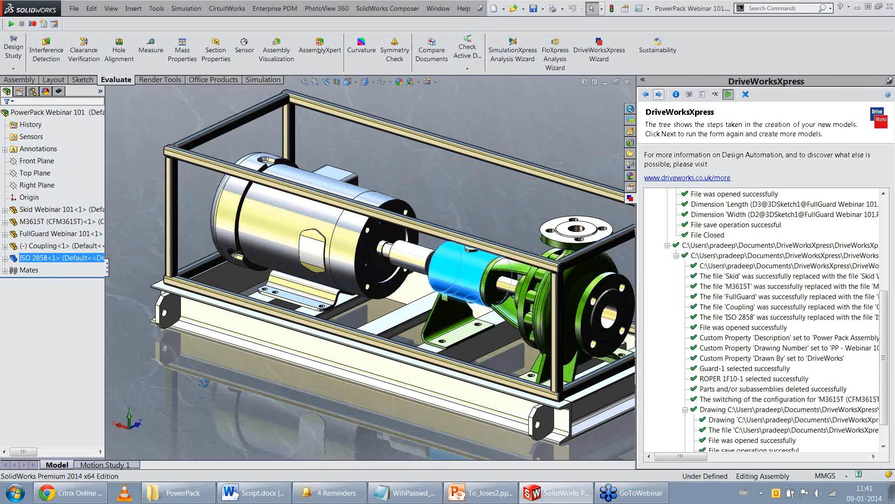
pyautogui.moveTo(233, 224); pyautogui.dragTo(162, 197, button='middle')
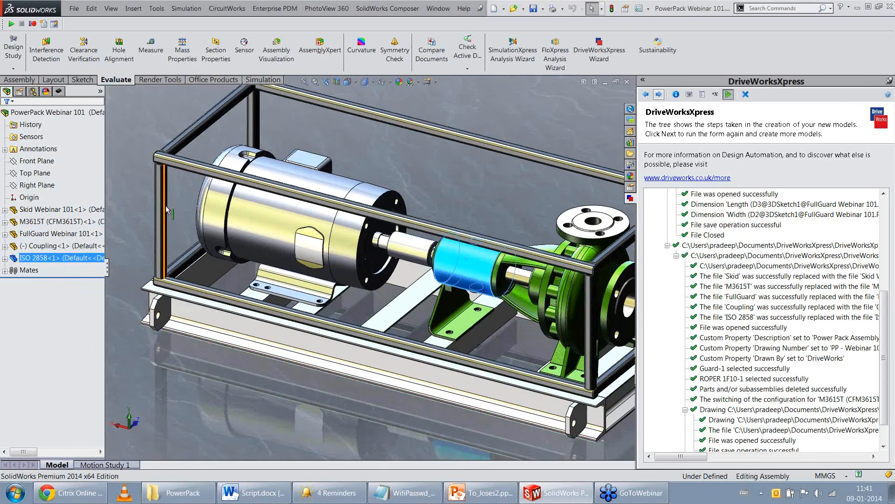
pyautogui.doubleClick(212, 323)
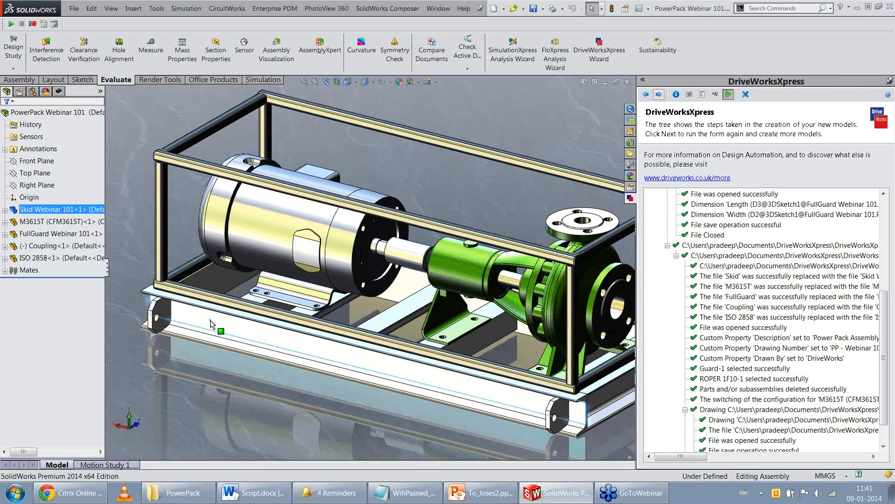
pyautogui.moveTo(212, 322); pyautogui.dragTo(193, 364, button='middle')
pyautogui.scroll(2, 364, 265)
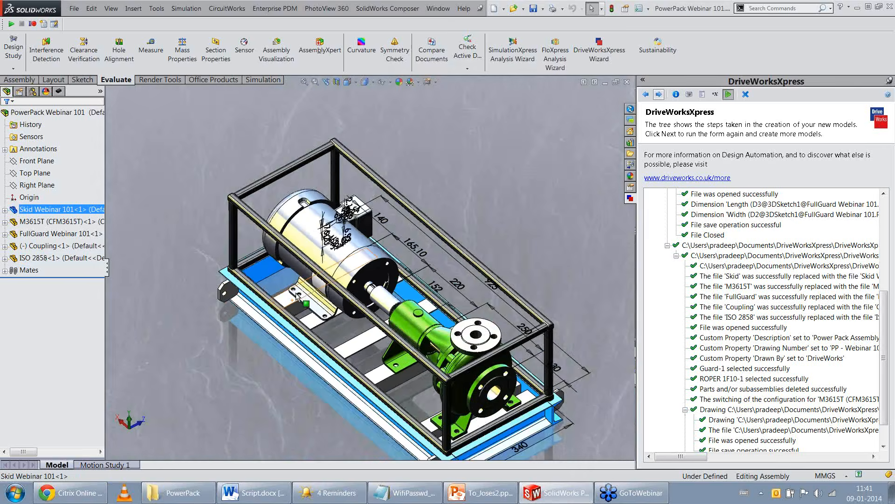
pyautogui.moveTo(527, 450); pyautogui.dragTo(547, 447, button='middle')
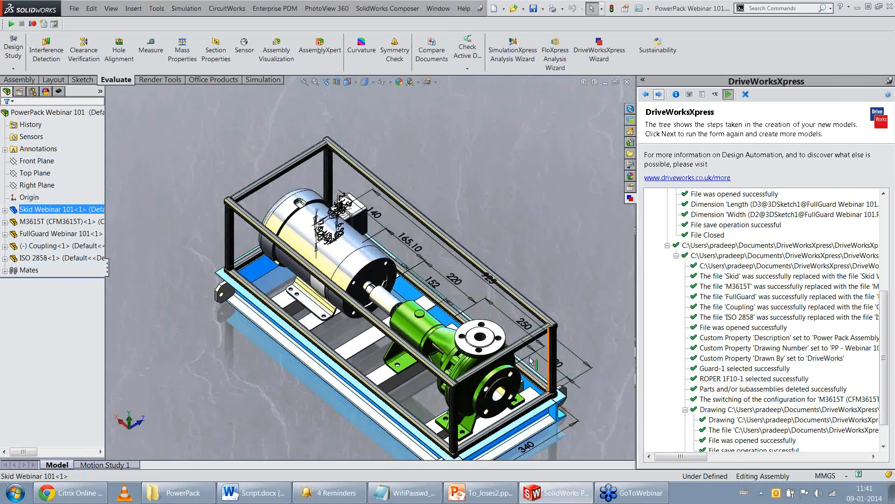
pyautogui.moveTo(513, 312); pyautogui.dragTo(511, 300, button='middle')
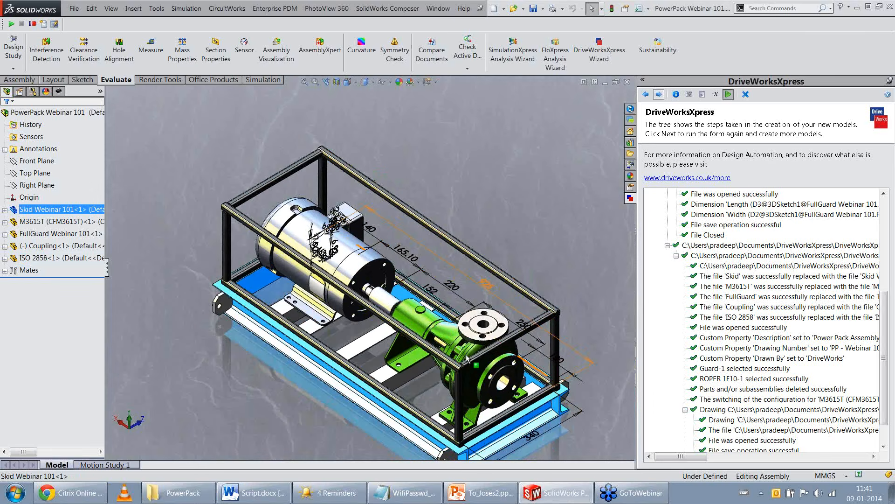
pyautogui.moveTo(568, 184); pyautogui.dragTo(566, 170, button='middle')
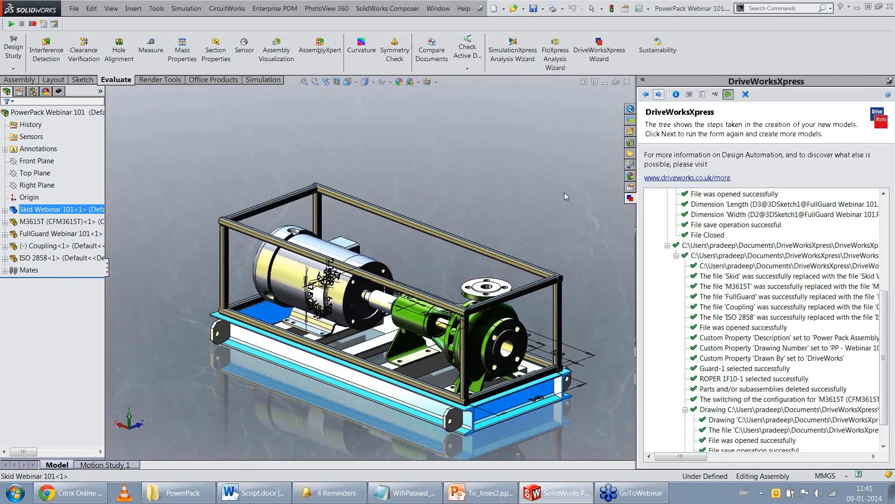
pyautogui.click(565, 194)
# Step: Read the generation report to its end and check which documents are open
pyautogui.moveTo(884, 388); pyautogui.dragTo(887, 426)
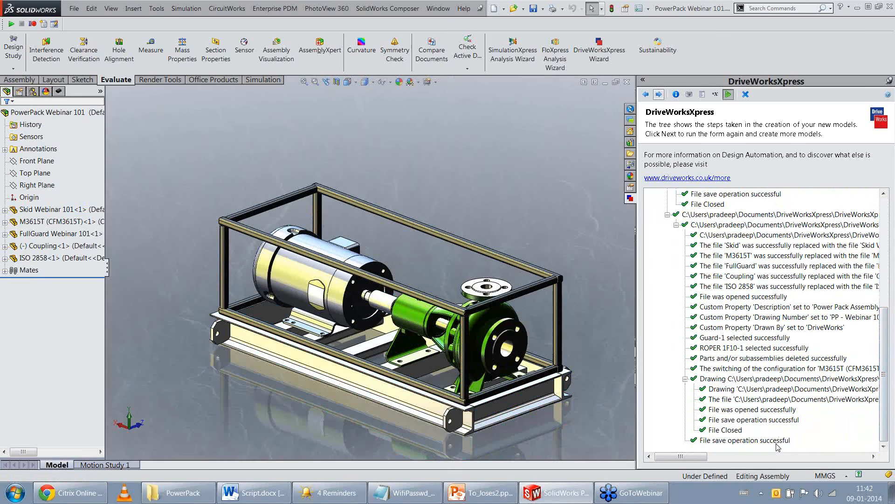
pyautogui.click(438, 8)
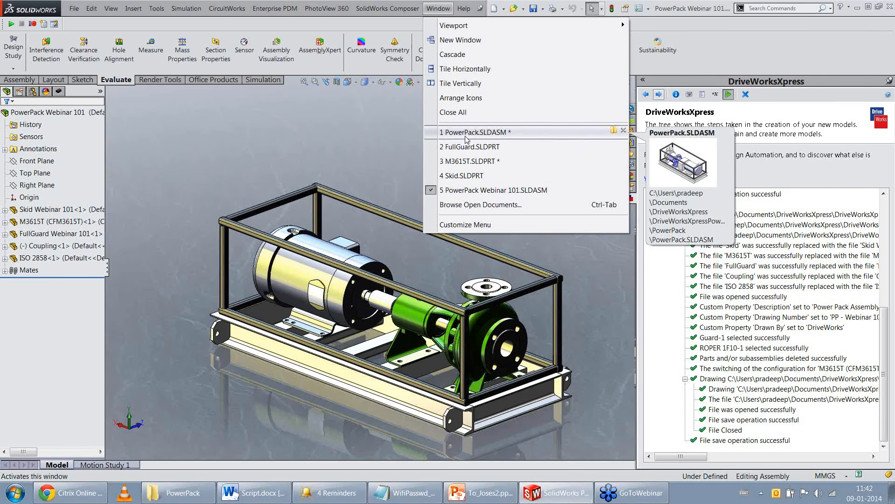
pyautogui.click(558, 246)
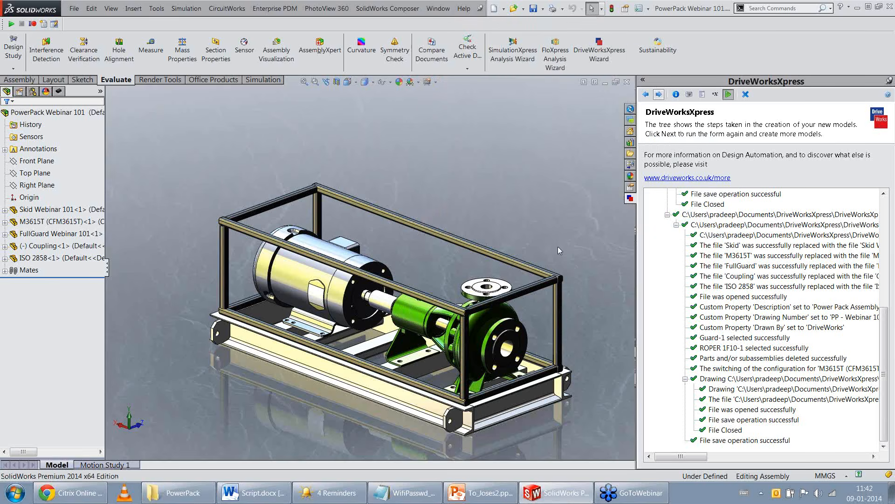
pyautogui.moveTo(556, 262); pyautogui.dragTo(550, 293, button='middle')
pyautogui.scroll(1, 408, 312)
pyautogui.scroll(-2, 364, 303)
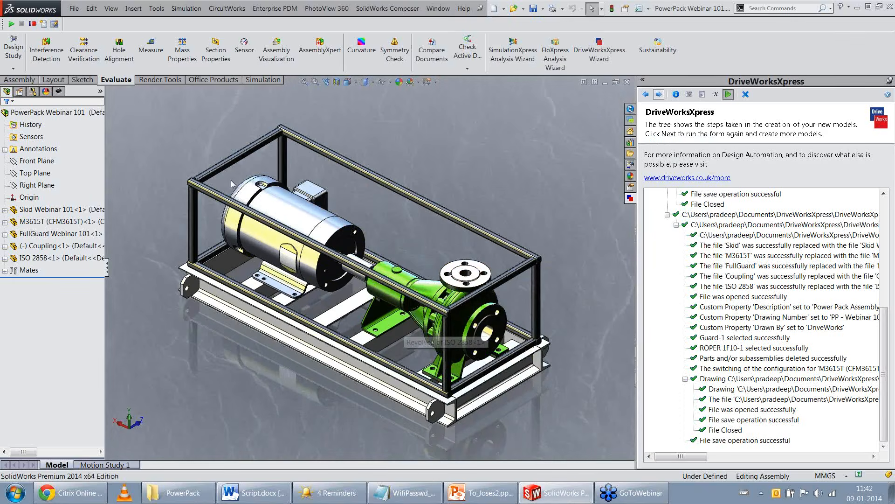
pyautogui.scroll(1, 354, 277)
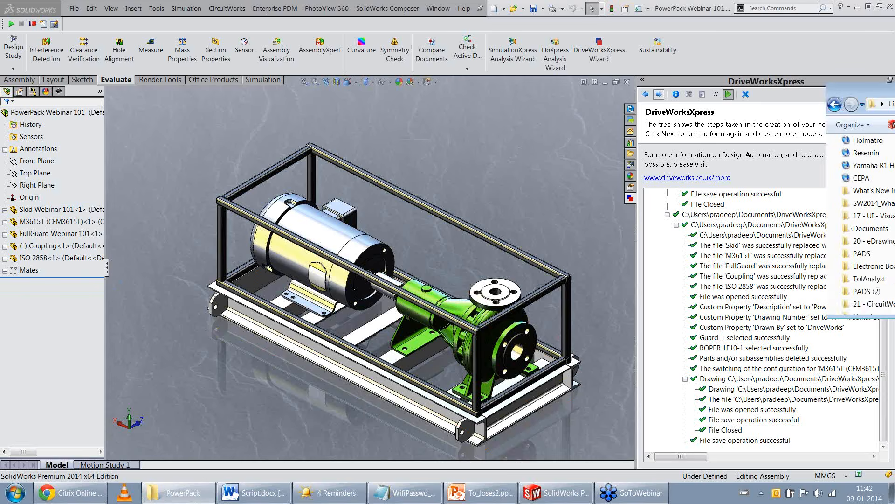
# Step: Look through the PowerPack project folder for the generated Webinar 101 assembly, drawing and part files, and close the folder
pyautogui.moveTo(894, 112); pyautogui.dragTo(232, 1)
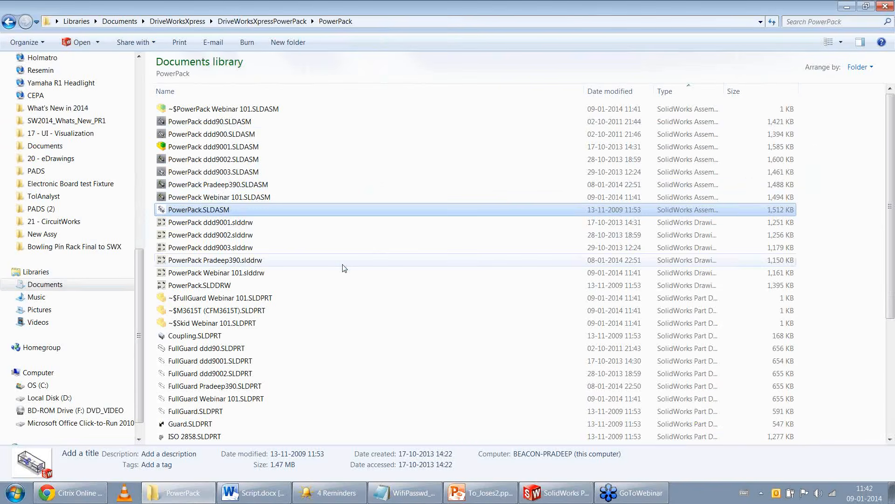
pyautogui.scroll(-1, 373, 247)
pyautogui.click(209, 163)
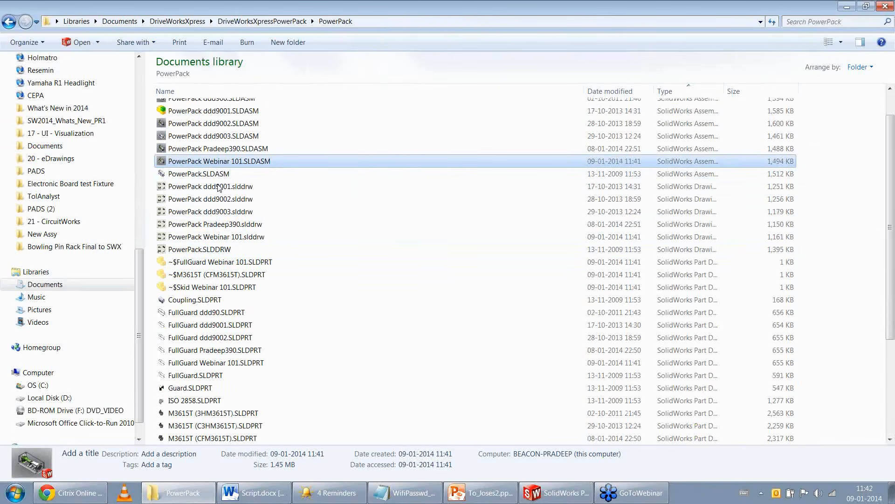
pyautogui.click(221, 238)
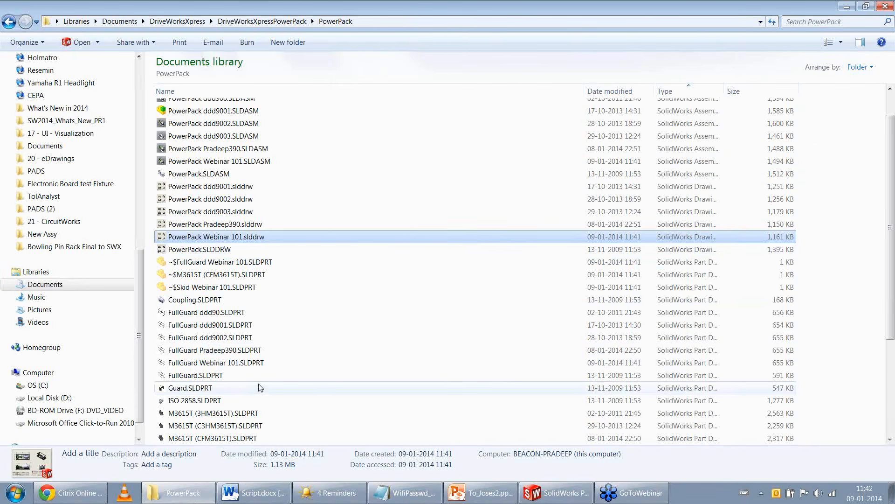
pyautogui.scroll(-4, 254, 378)
pyautogui.scroll(5, 251, 313)
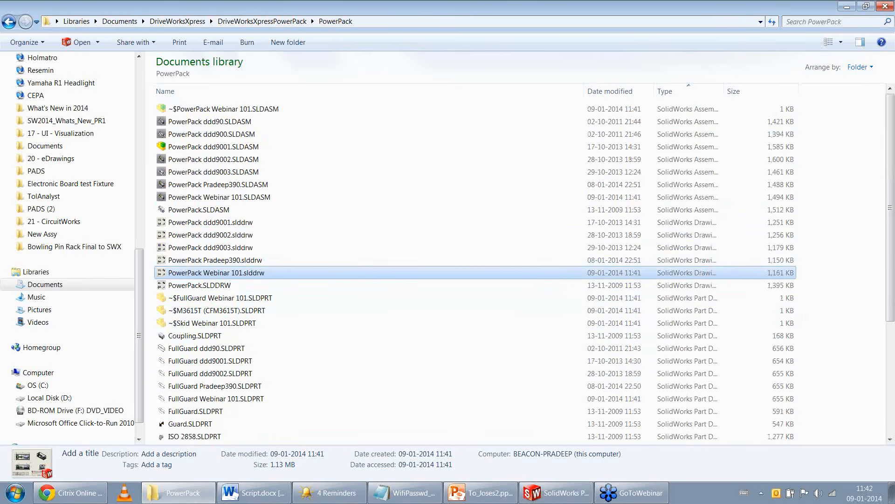
pyautogui.click(885, 6)
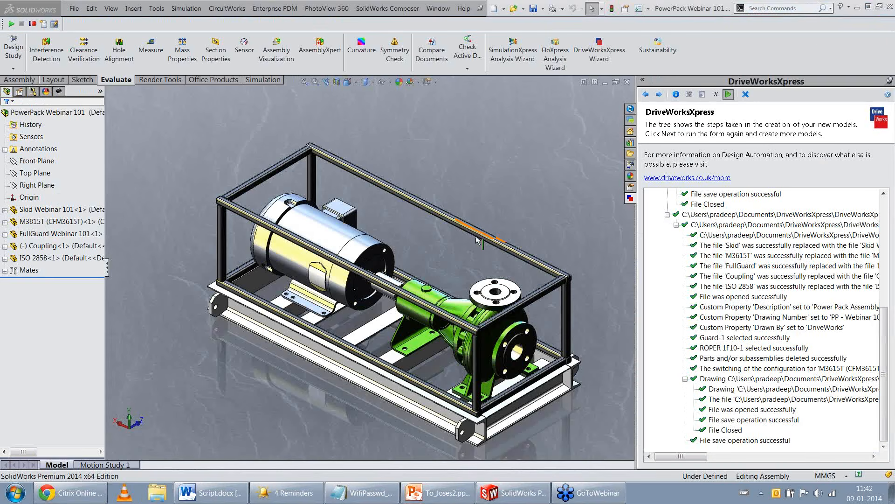
# Step: Return to the blank PowerPack input form for creating another version
pyautogui.click(658, 94)
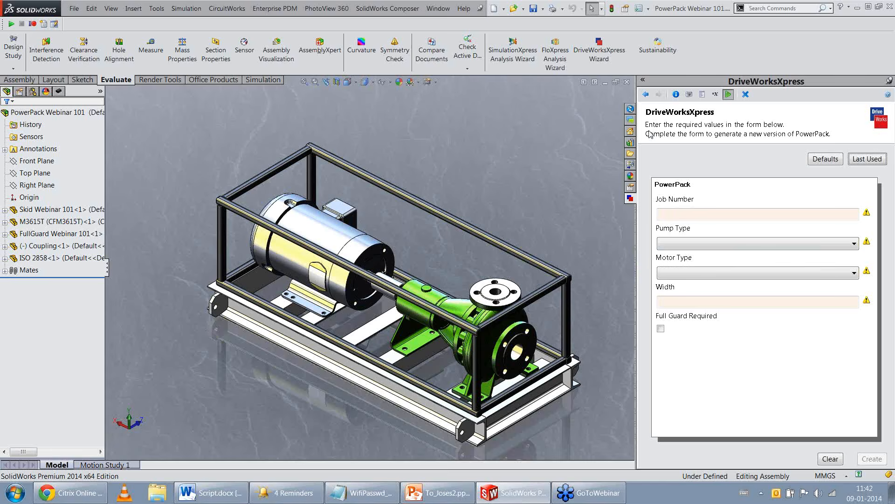
pyautogui.moveTo(471, 215); pyautogui.dragTo(463, 206, button='middle')
pyautogui.scroll(-1, 359, 368)
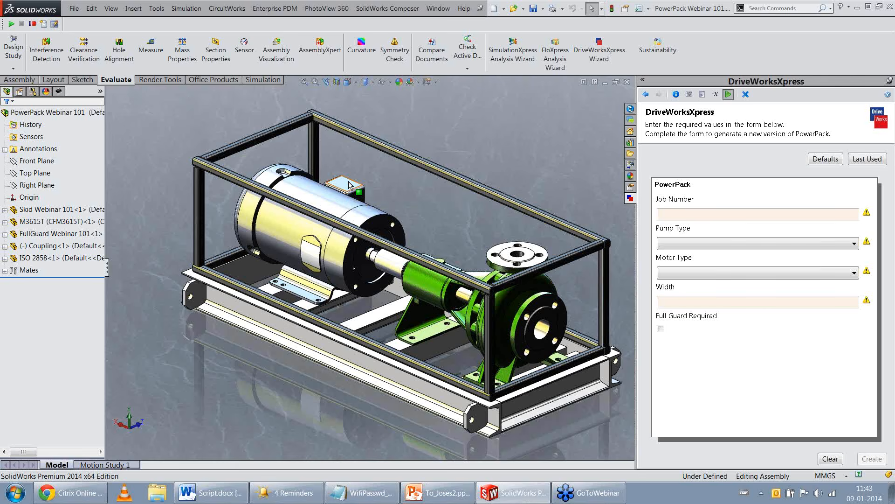
# Step: Switch to the PowerPoint presentation and read the DriveWorksXpress case study on storage and racking systems
pyautogui.click(467, 492)
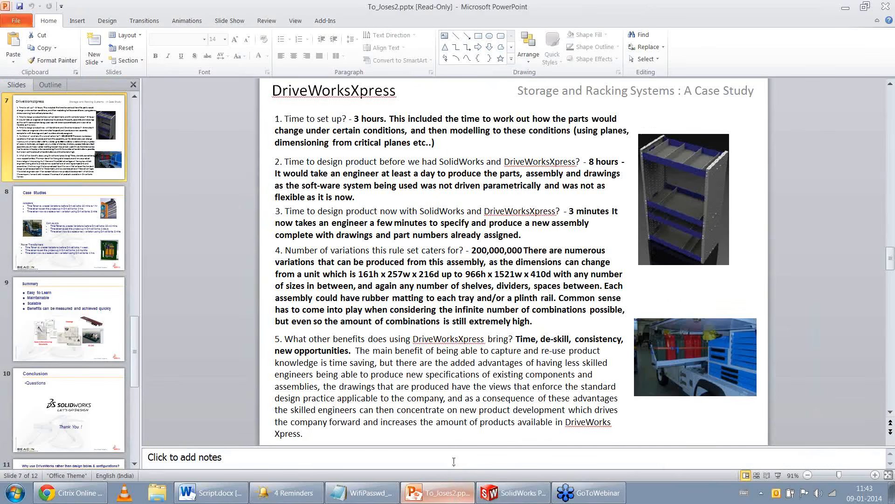
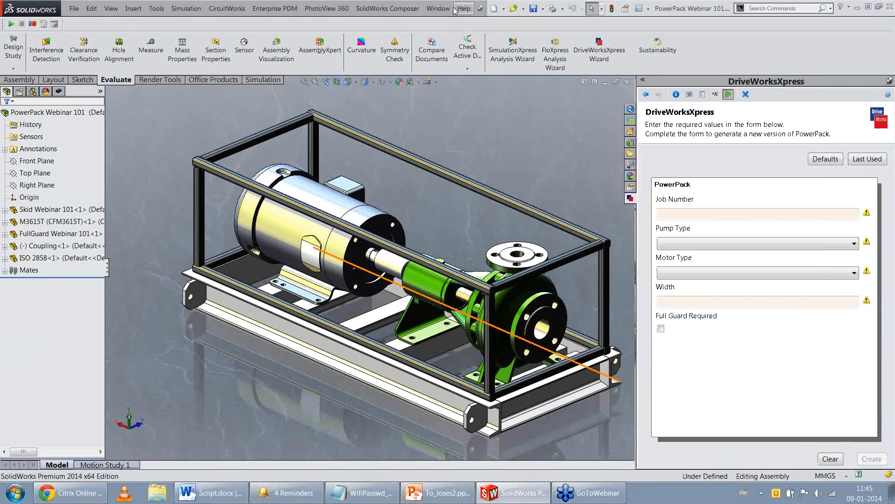
# Step: Close DriveWorksXpress and unpin the task pane so the model area has more room
pyautogui.click(745, 95)
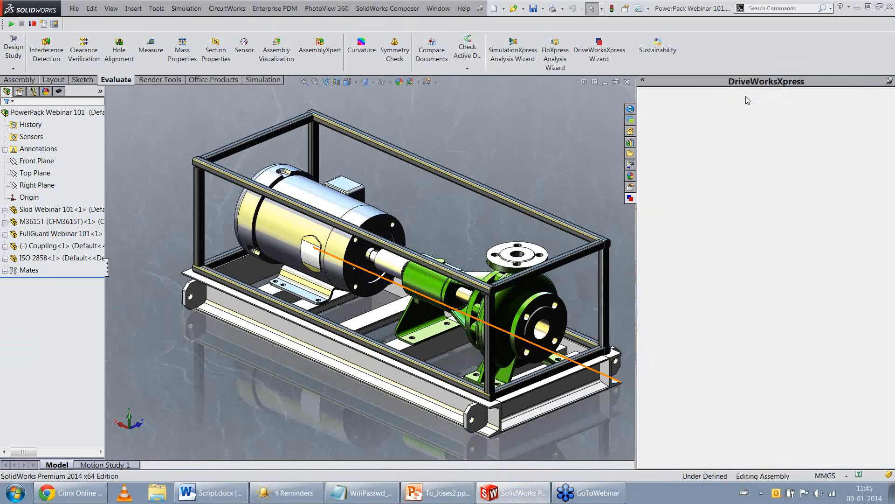
pyautogui.click(630, 142)
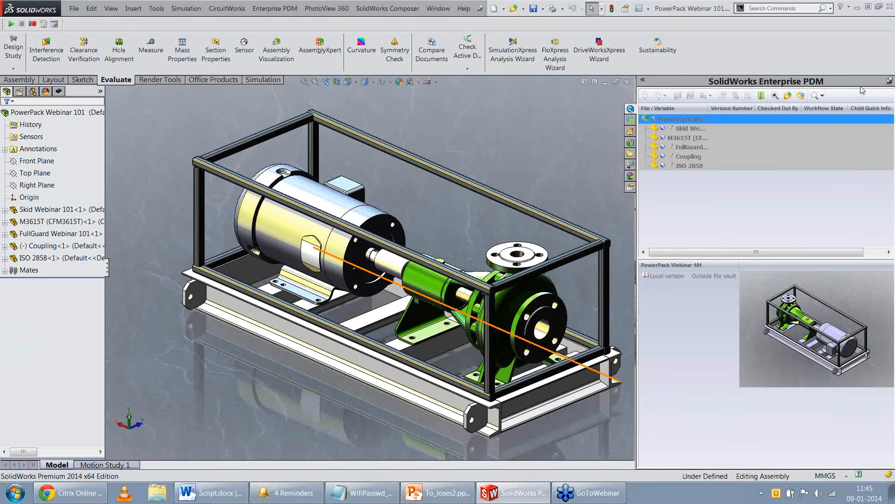
pyautogui.click(630, 131)
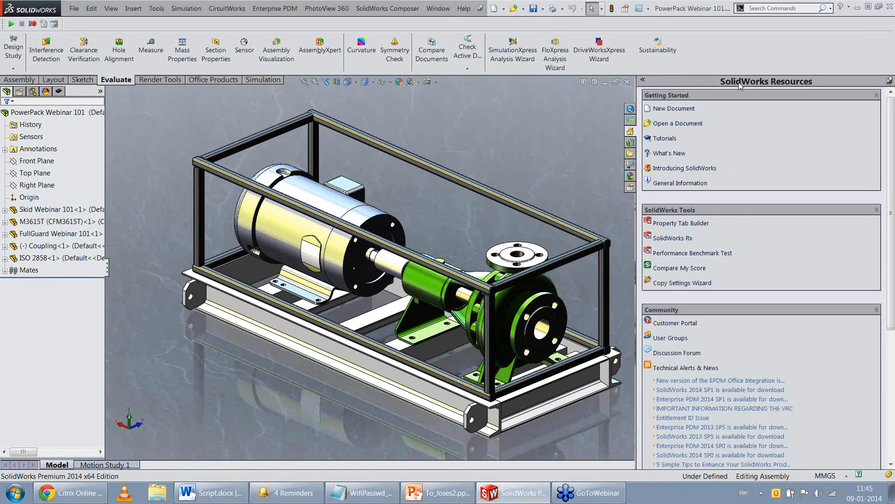
pyautogui.click(887, 81)
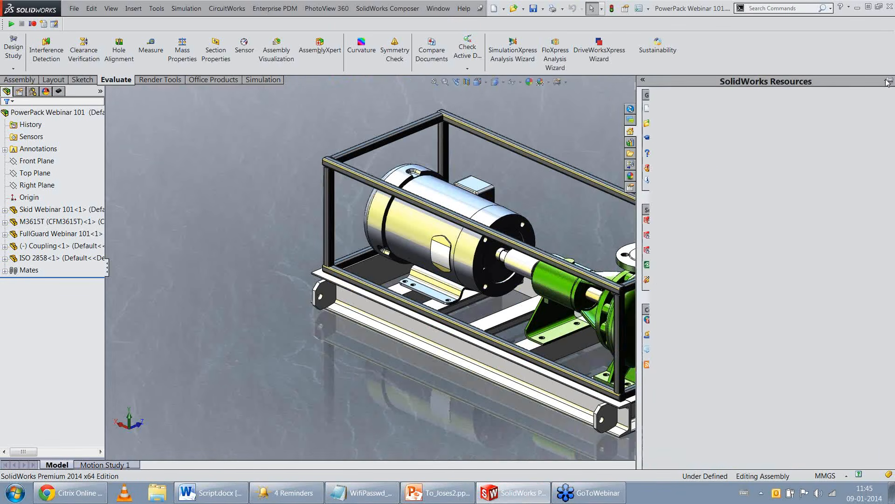
# Step: Open the SolidWorks Tutorials, show the list of all tutorials, and open the DriveWorksXpress tutorial
pyautogui.click(471, 9)
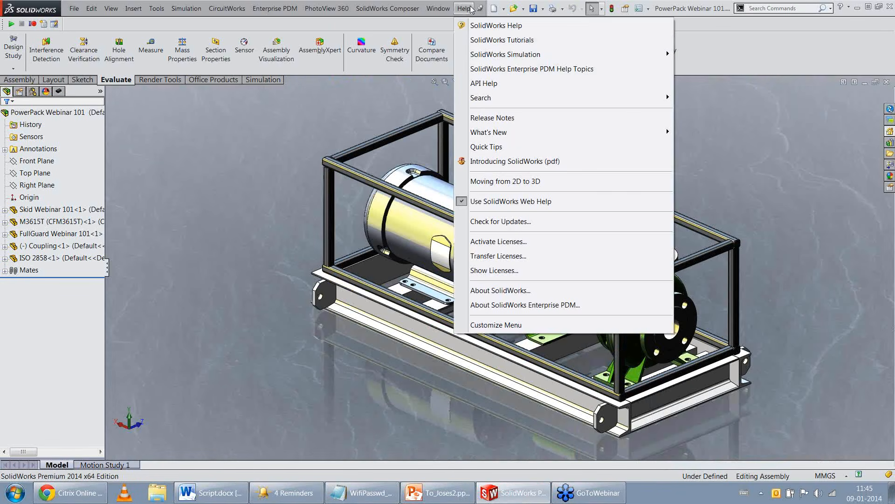
pyautogui.click(486, 41)
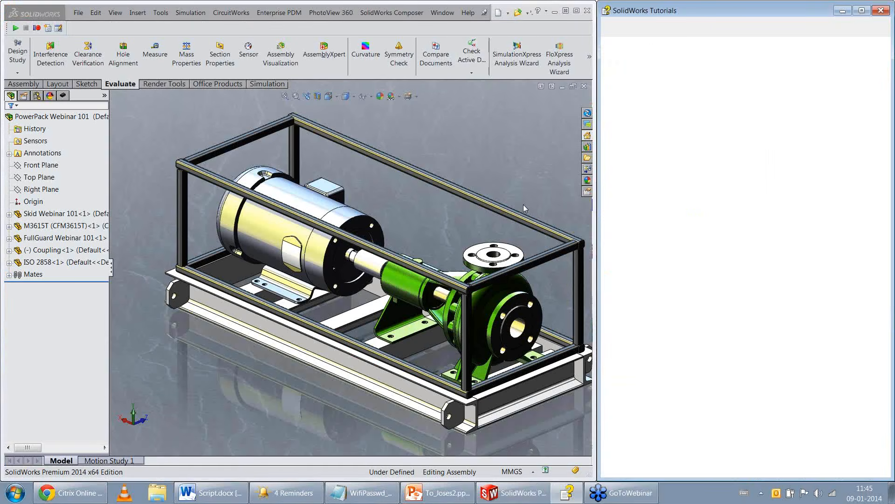
pyautogui.click(812, 93)
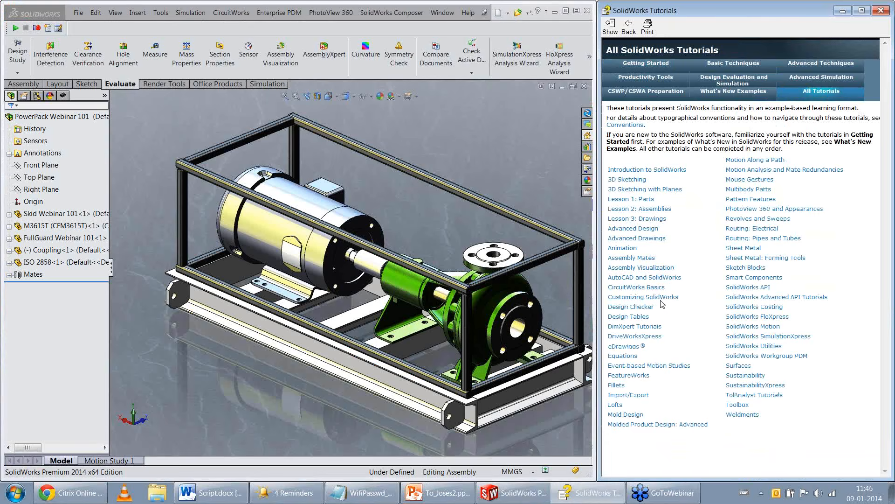
pyautogui.moveTo(644, 339)
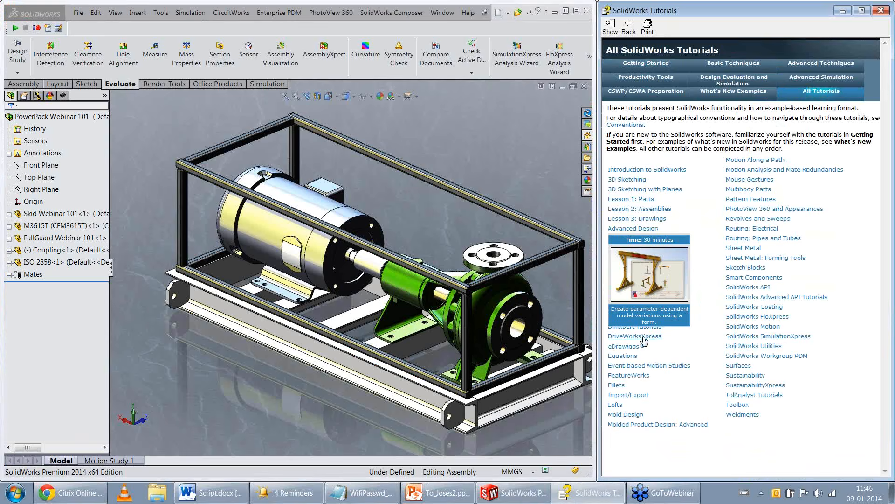
pyautogui.click(644, 339)
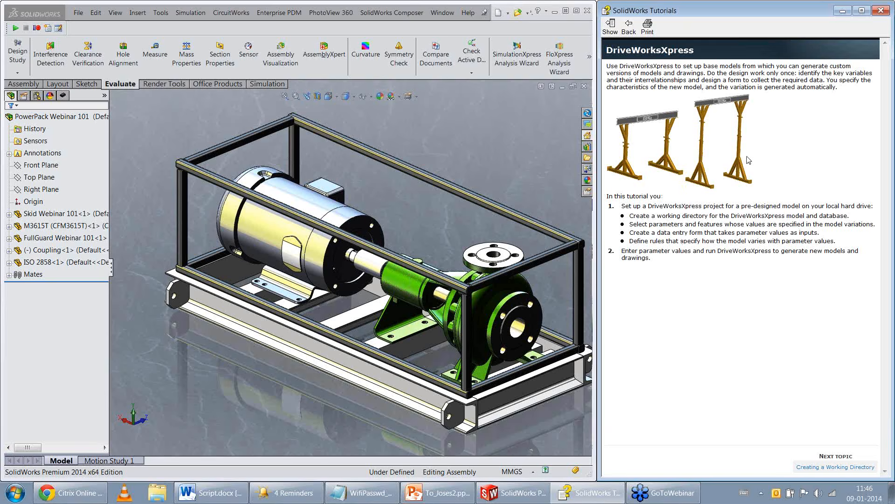
# Step: Page through the DriveWorksXpress tutorial topics from Creating a Working Directory to Selecting Leg Overlap
pyautogui.click(846, 467)
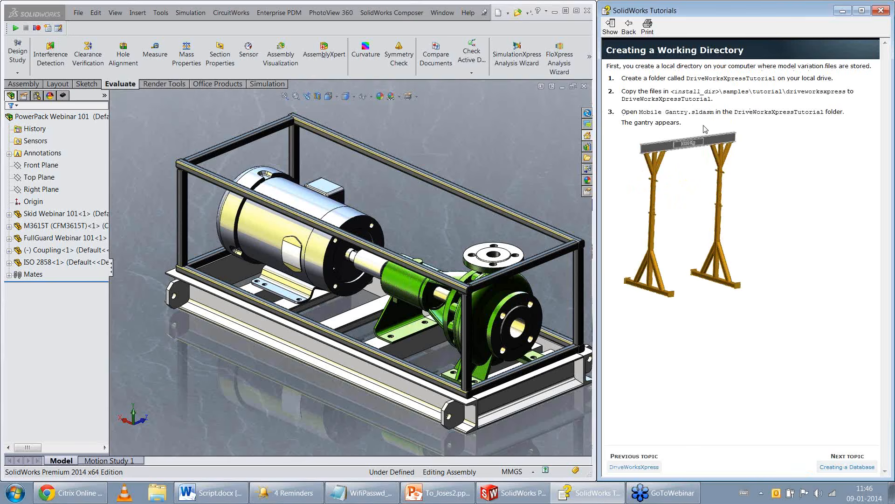
pyautogui.click(846, 468)
pyautogui.click(846, 468)
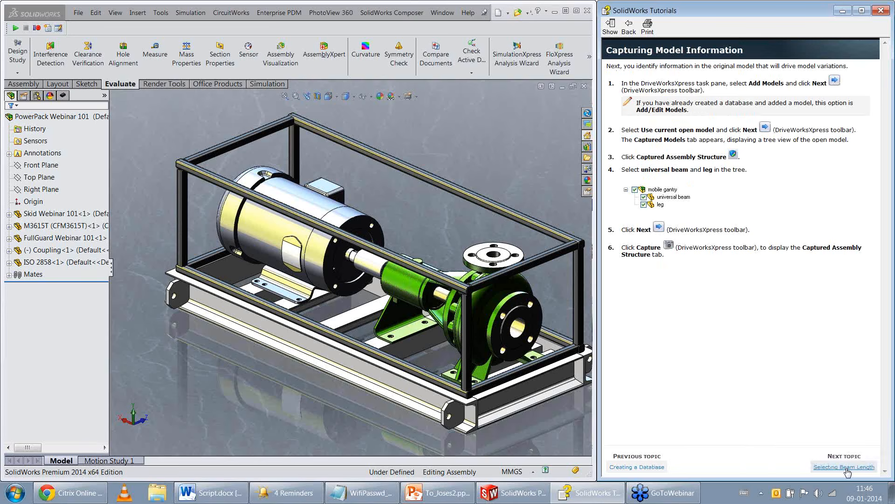
pyautogui.click(848, 469)
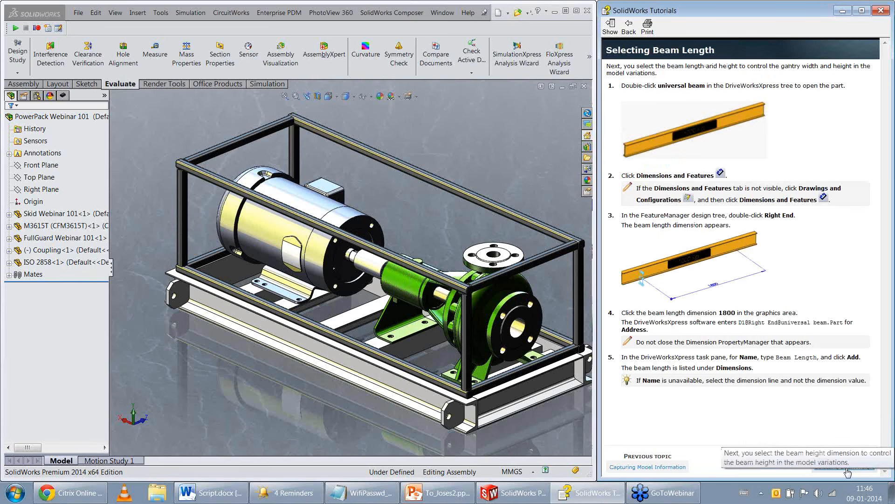
pyautogui.click(848, 469)
pyautogui.click(847, 469)
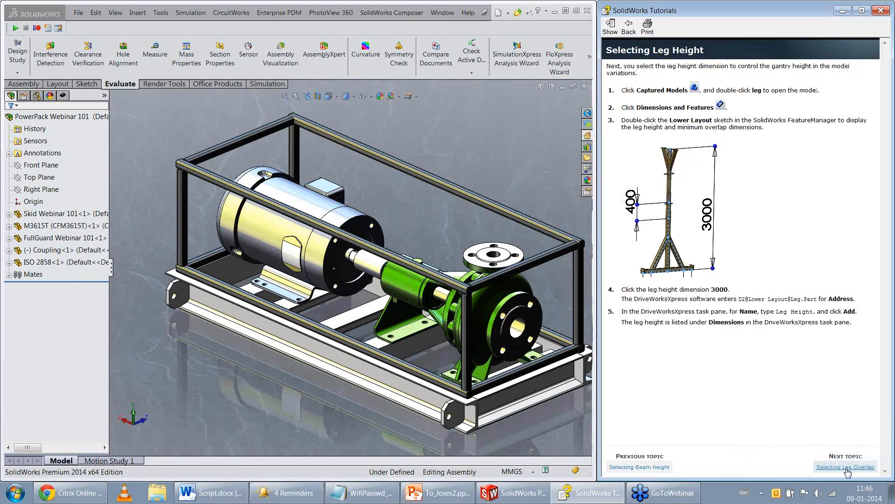
pyautogui.click(848, 468)
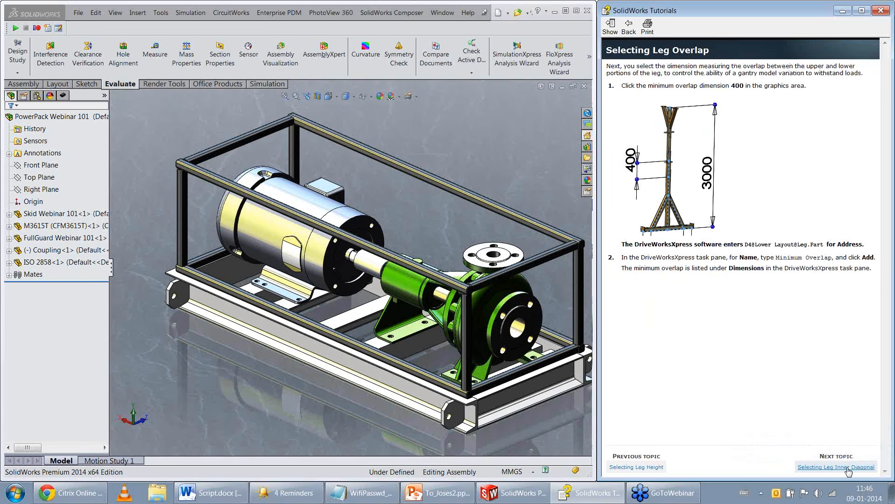
# Step: Page through the DriveWorksXpress tutorial topics from Selecting Leg Inner Diagonal to DriveWorksXpress Rules
pyautogui.click(847, 468)
pyautogui.click(848, 468)
pyautogui.click(847, 469)
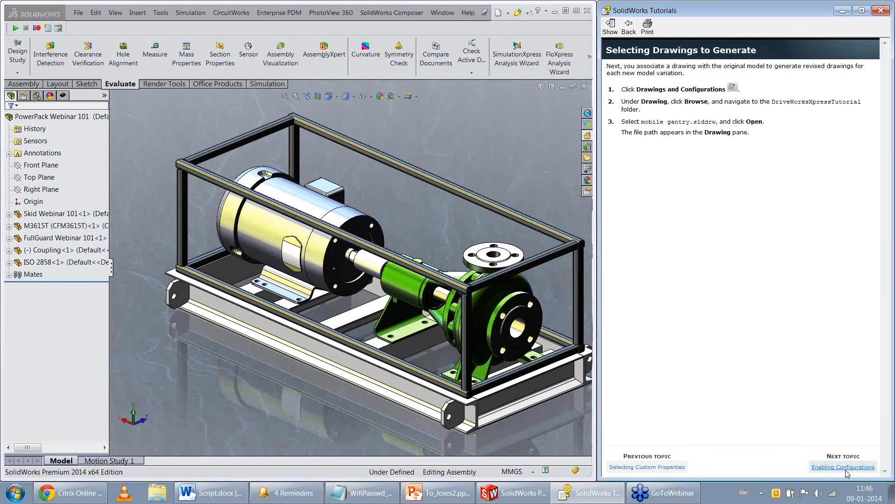
pyautogui.click(847, 469)
pyautogui.click(848, 467)
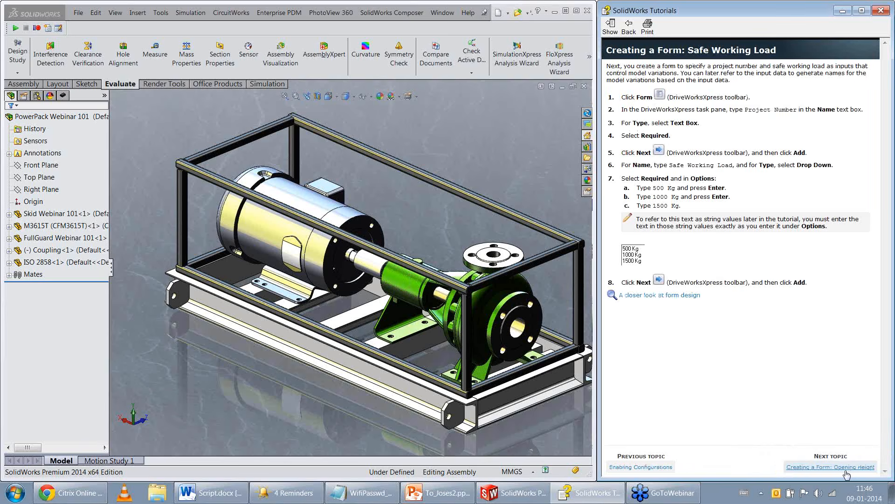
pyautogui.click(846, 468)
pyautogui.click(847, 468)
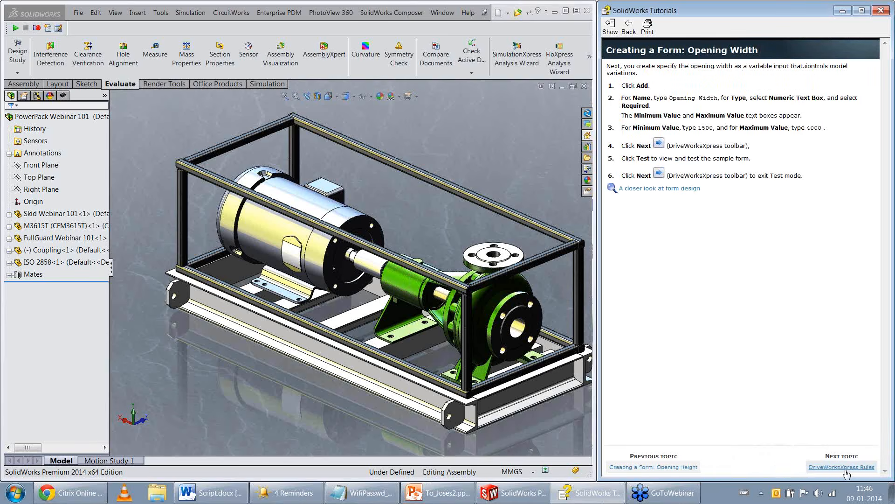
pyautogui.click(846, 468)
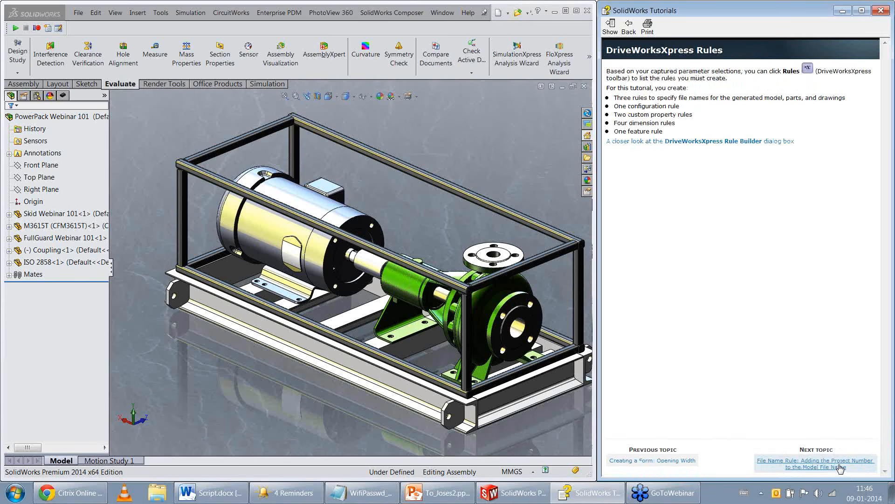
# Step: Page through the tutorial's rule topics from the file name rules to Creating a Feature Rule, and close the SolidWorks Tutorials
pyautogui.click(840, 468)
pyautogui.click(839, 467)
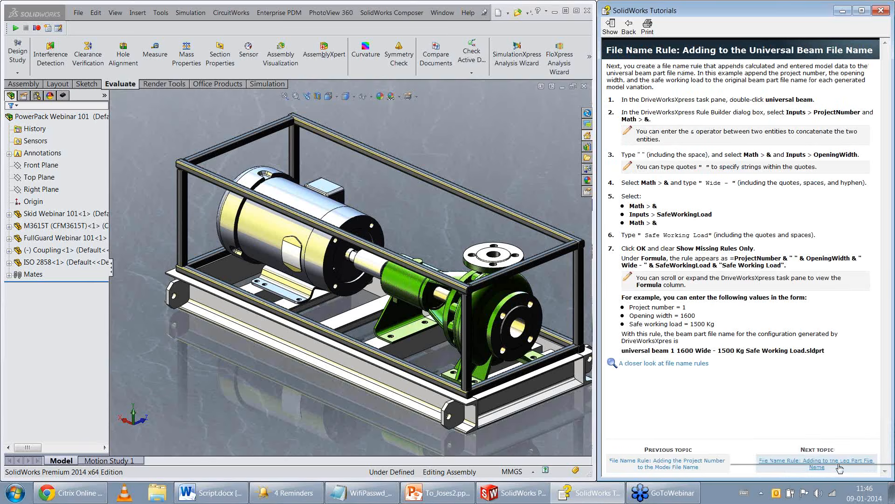
pyautogui.click(839, 468)
pyautogui.click(839, 467)
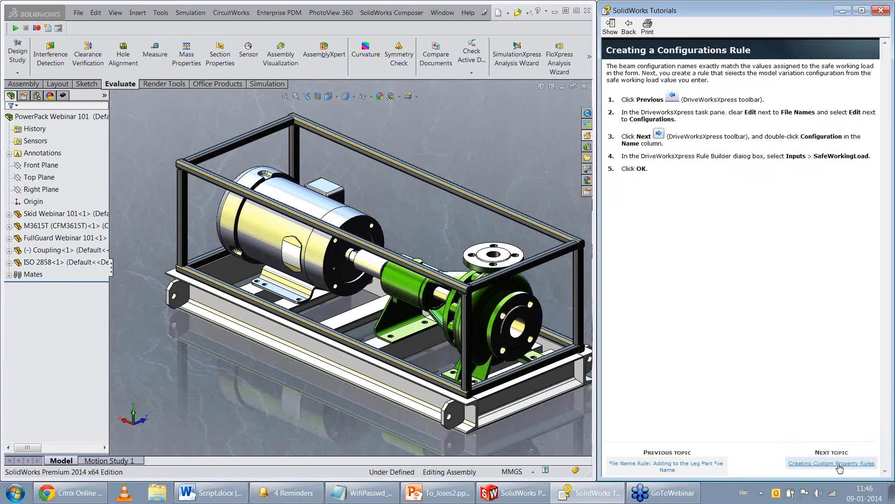
pyautogui.click(839, 467)
pyautogui.click(839, 467)
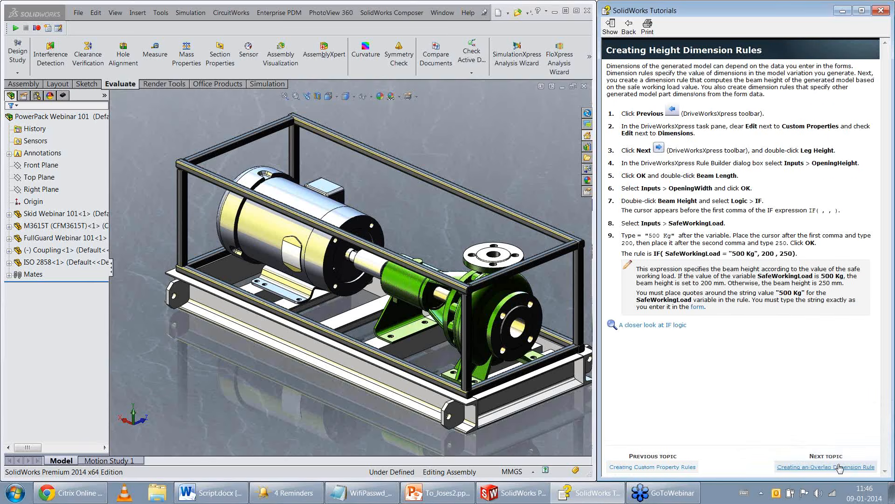
pyautogui.click(839, 467)
pyautogui.click(839, 467)
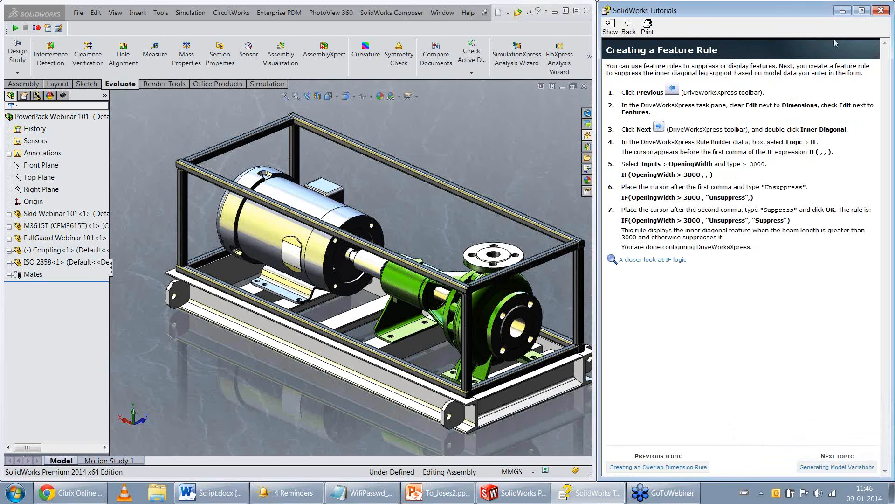
pyautogui.click(880, 10)
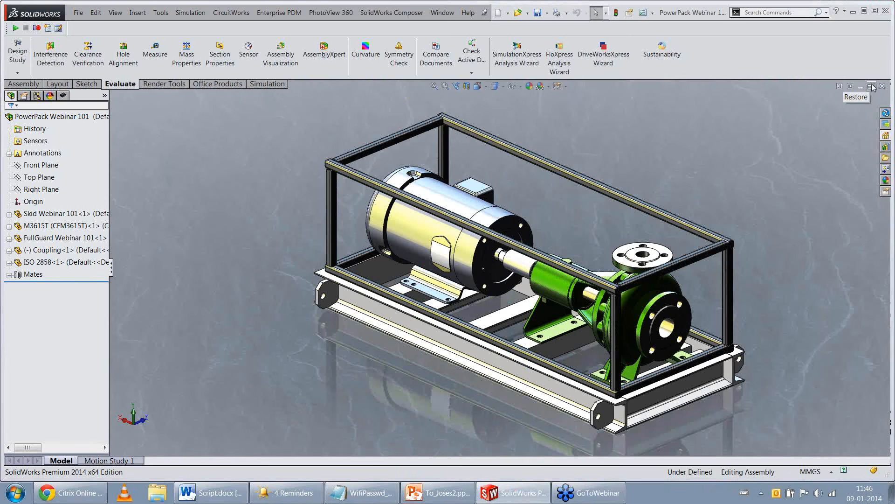
pyautogui.click(442, 13)
pyautogui.click(830, 147)
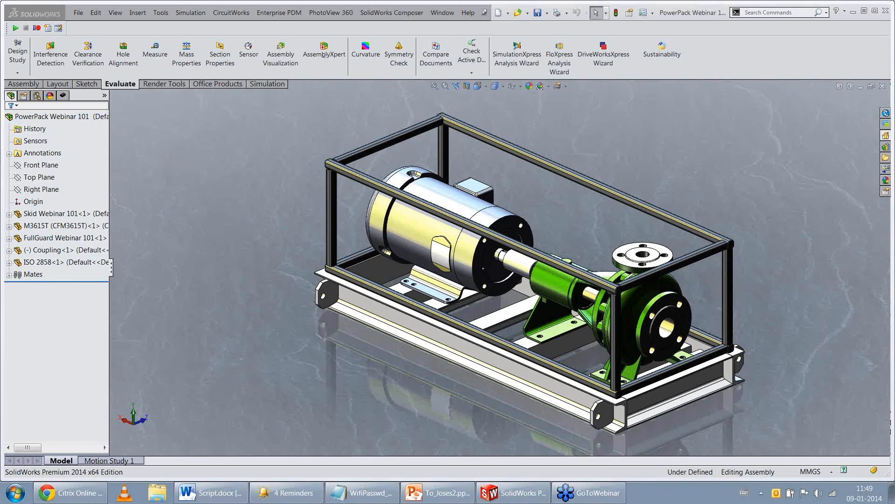
# Step: Start DriveWorksXpress, choose to add or edit models, and open the PowerPack assembly already in the database to show its captured models
pyautogui.click(603, 55)
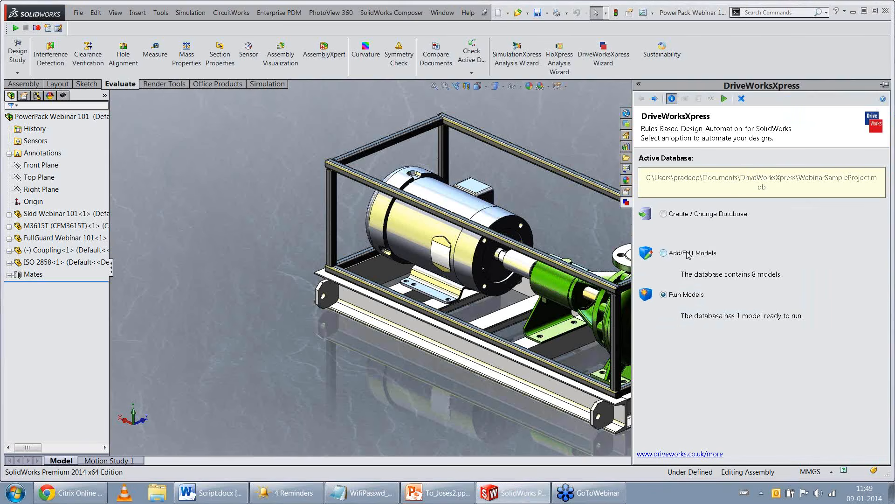
pyautogui.click(689, 254)
pyautogui.click(655, 99)
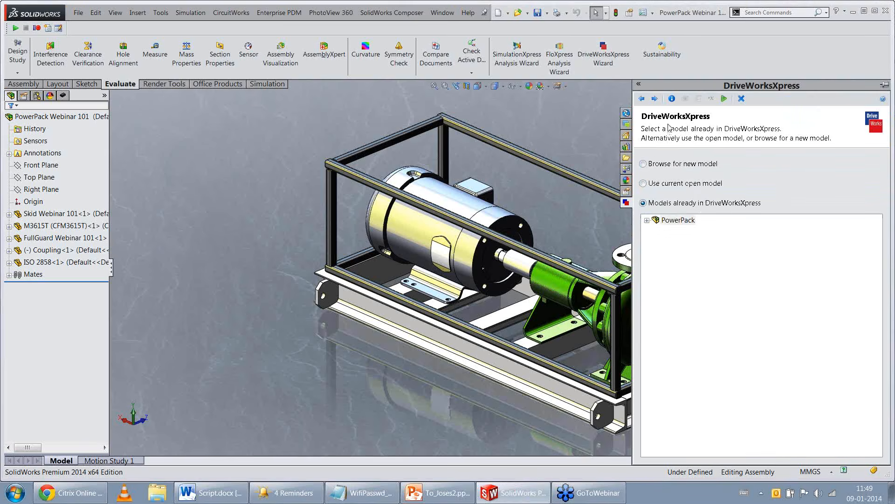
pyautogui.click(655, 98)
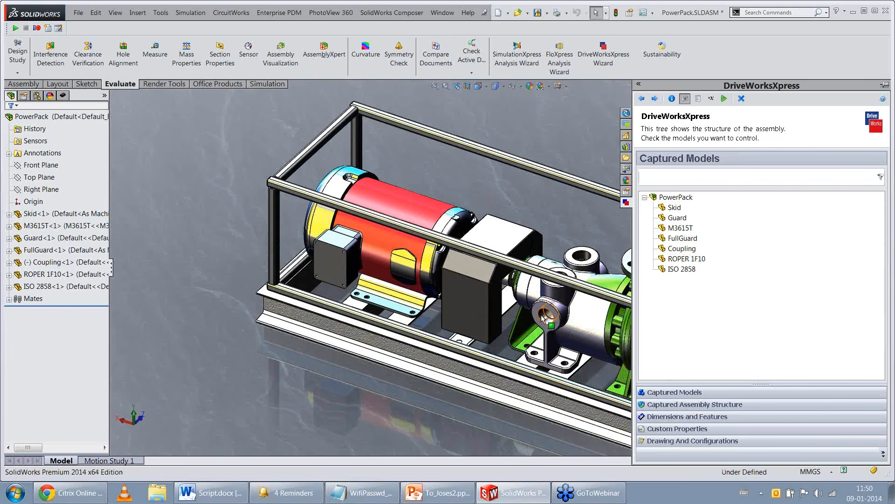
pyautogui.moveTo(541, 322); pyautogui.dragTo(536, 292, button='middle')
pyautogui.scroll(3, 535, 293)
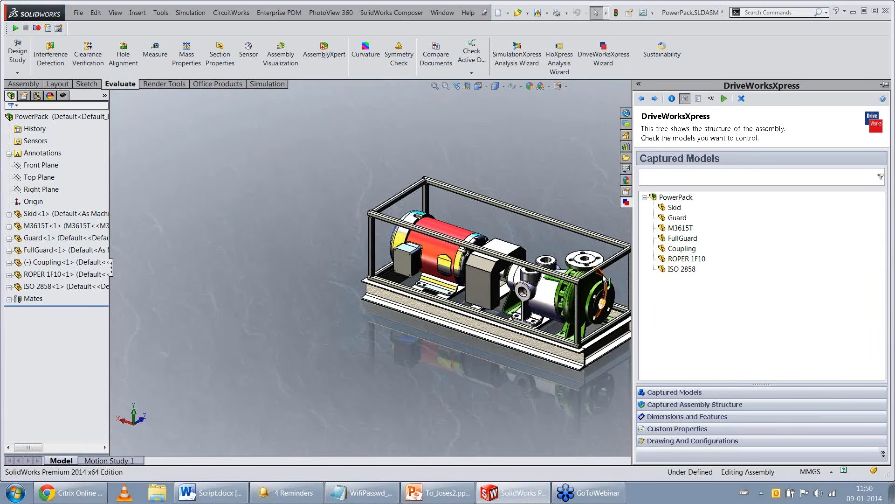
pyautogui.scroll(-4, 541, 280)
pyautogui.scroll(3, 536, 275)
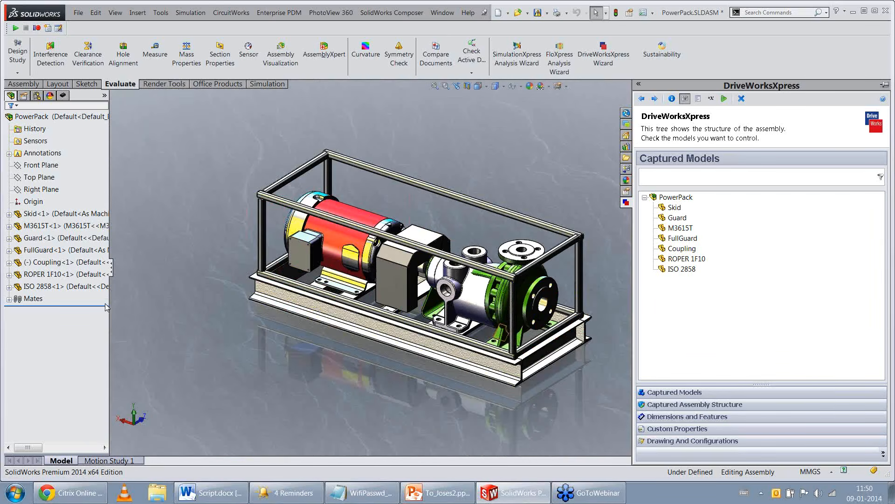
# Step: Open the captured Skid model, show the dimensions of Sketch1, and select the skid's 320 width dimension
pyautogui.doubleClick(674, 207)
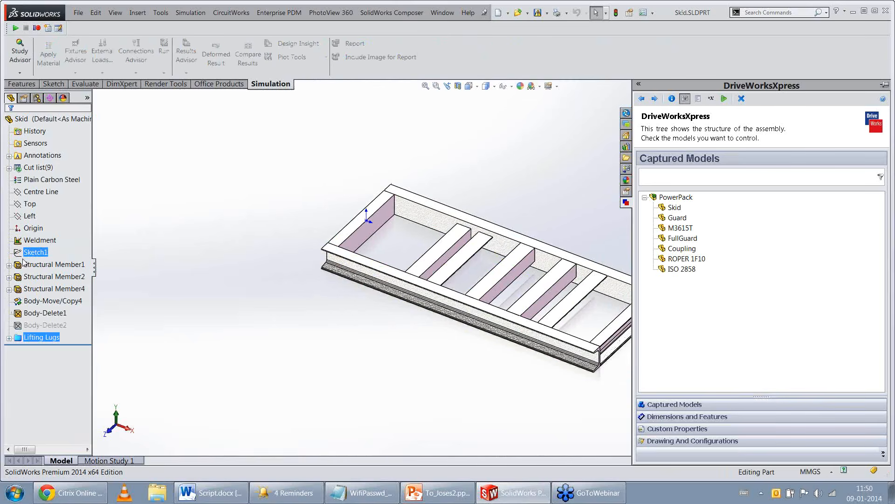
pyautogui.click(36, 252)
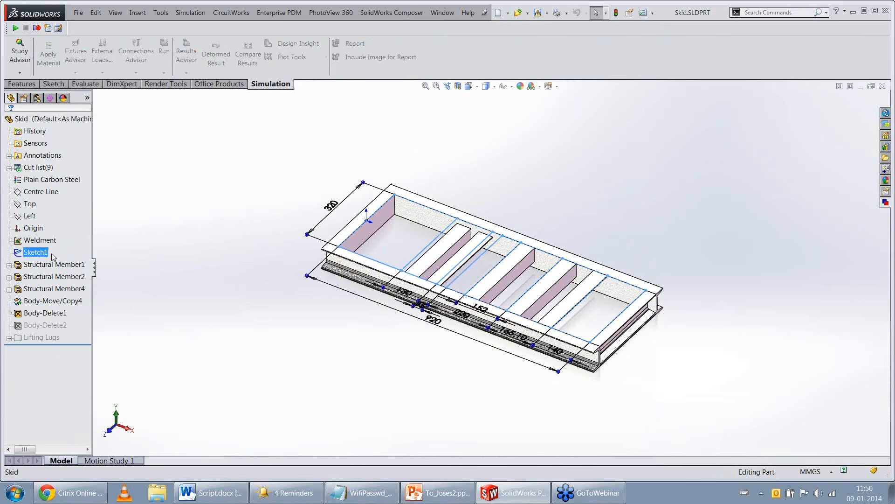
pyautogui.doubleClick(333, 206)
pyautogui.click(528, 261)
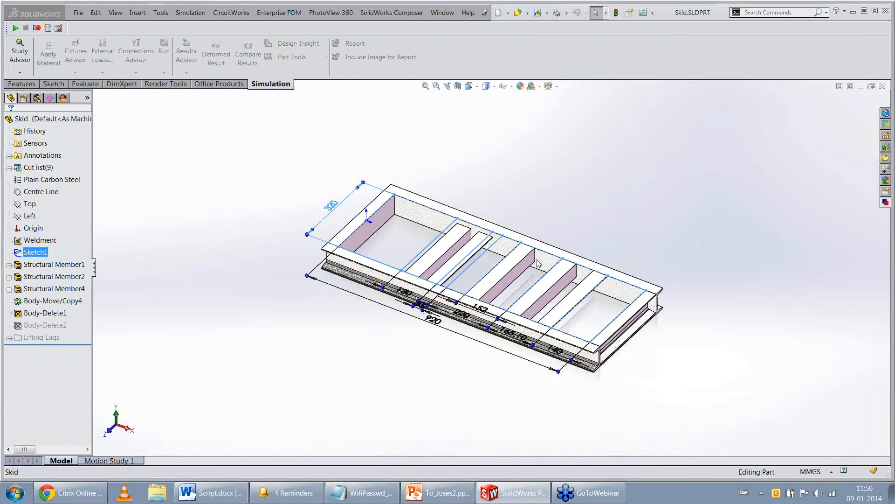
# Step: Show the Skid's captured dimensions and features in DriveWorksXpress and locate the Spacing and Width dimensions on the model
pyautogui.click(885, 203)
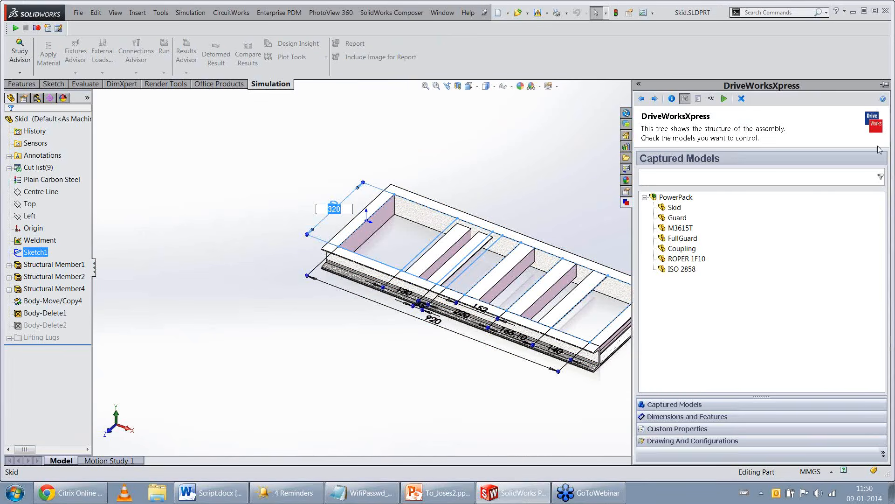
pyautogui.click(691, 420)
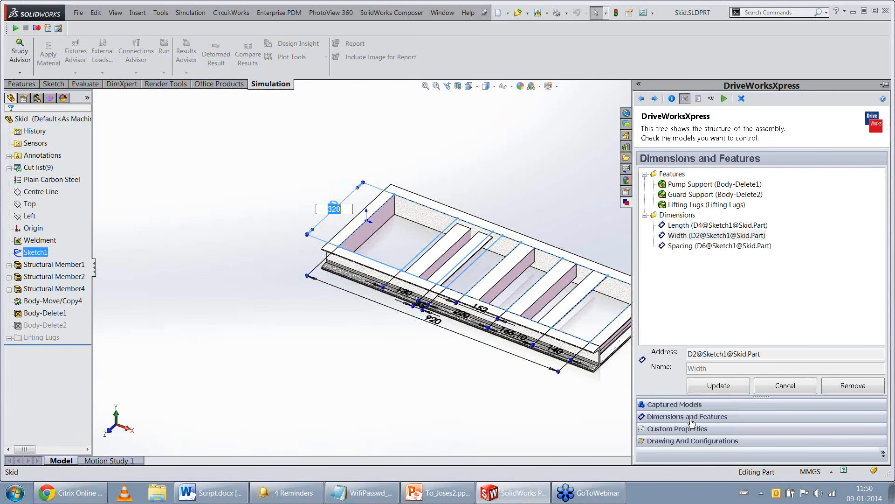
pyautogui.click(706, 246)
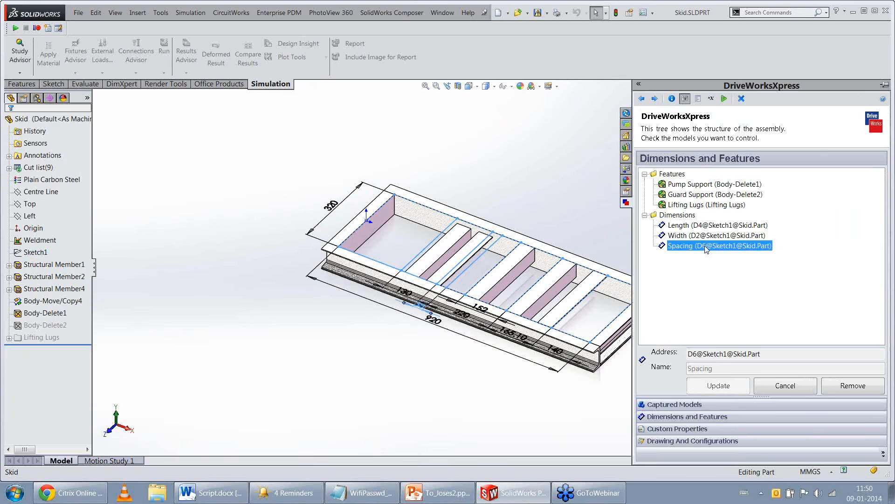
pyautogui.click(706, 237)
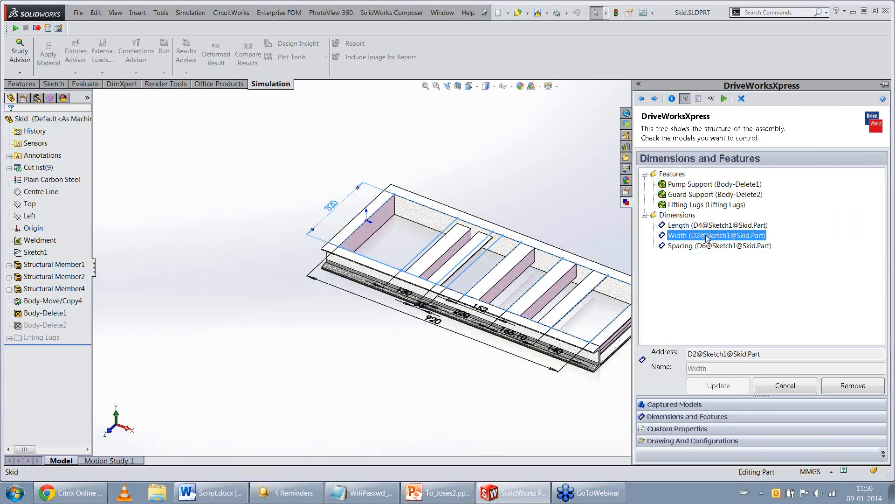
# Step: Go to the DriveWorksXpress form design and open the Width input for editing to check its type and limits
pyautogui.click(655, 98)
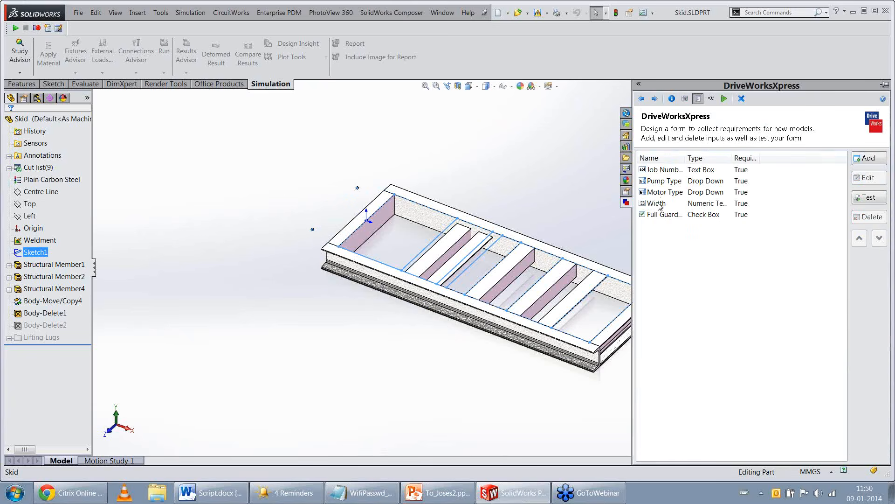
pyautogui.click(662, 204)
pyautogui.click(868, 181)
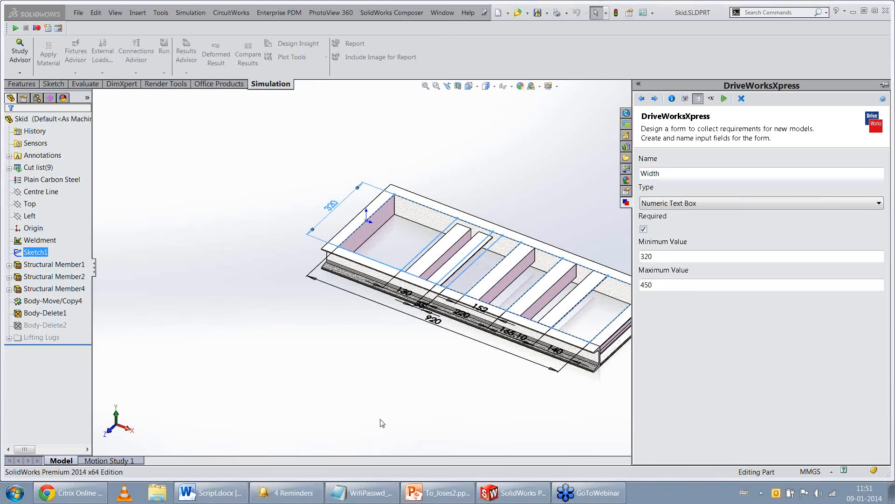
# Step: Switch to the PowerPoint presentation and go from the Summary slide to the Conclusion slide
pyautogui.click(410, 492)
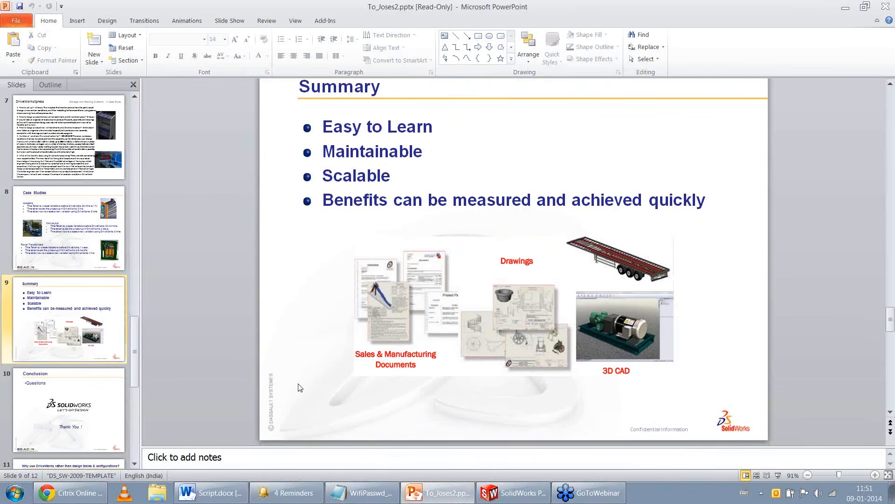
pyautogui.scroll(-3, 300, 386)
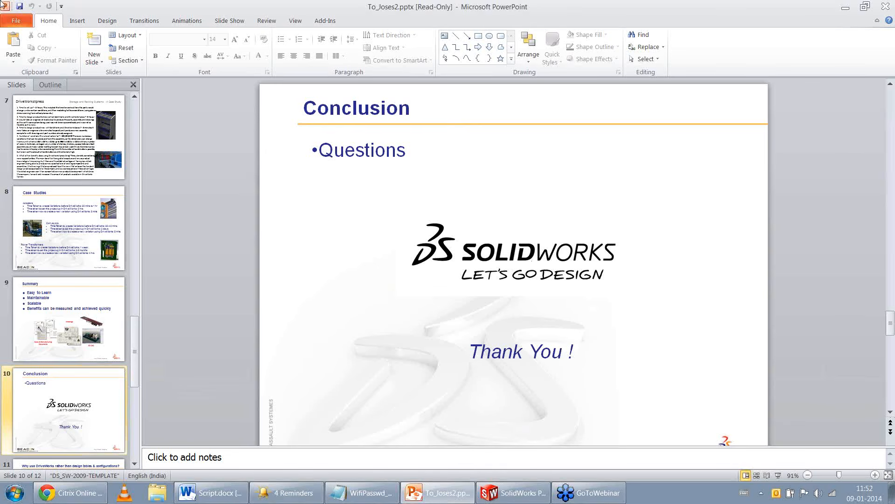
# Step: Open the recent presentation "We begin in 10 minutes_final2.pptx" from the DriveWorksXpress webinar folder
pyautogui.click(21, 23)
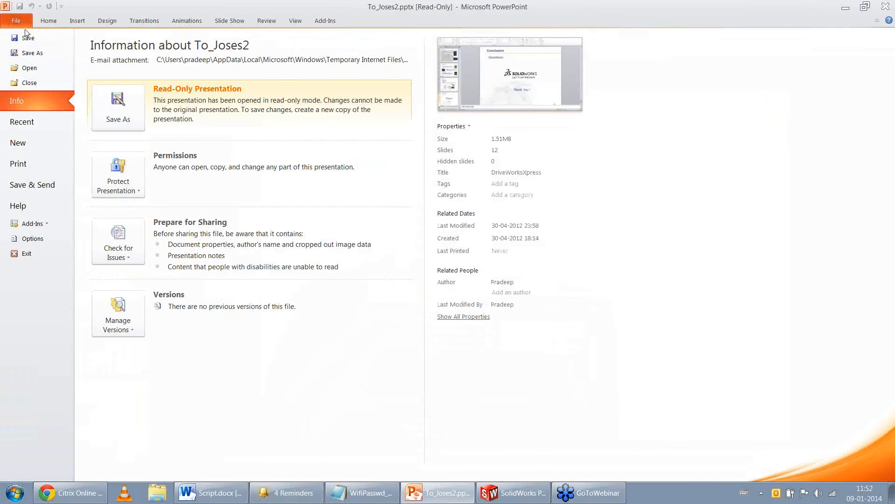
pyautogui.click(41, 123)
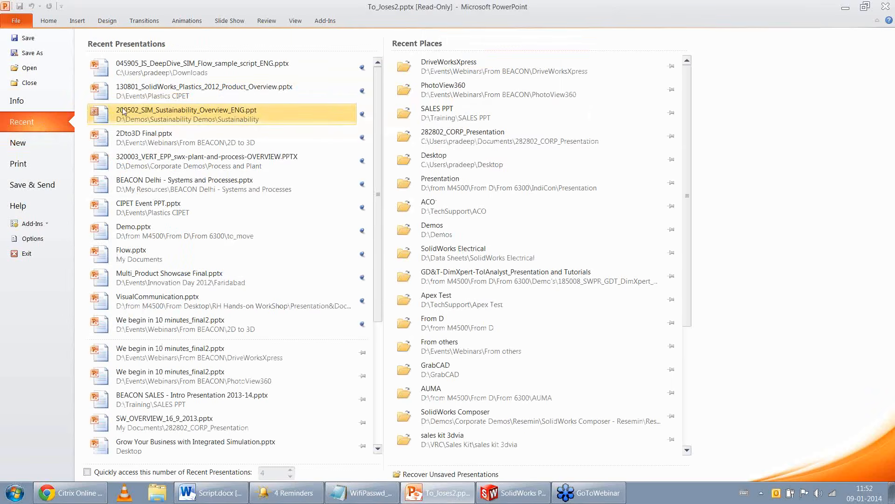
pyautogui.click(201, 353)
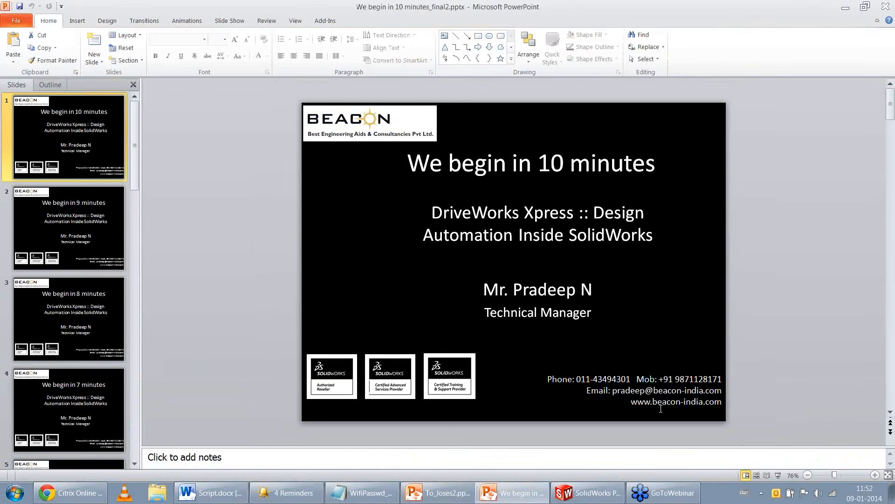